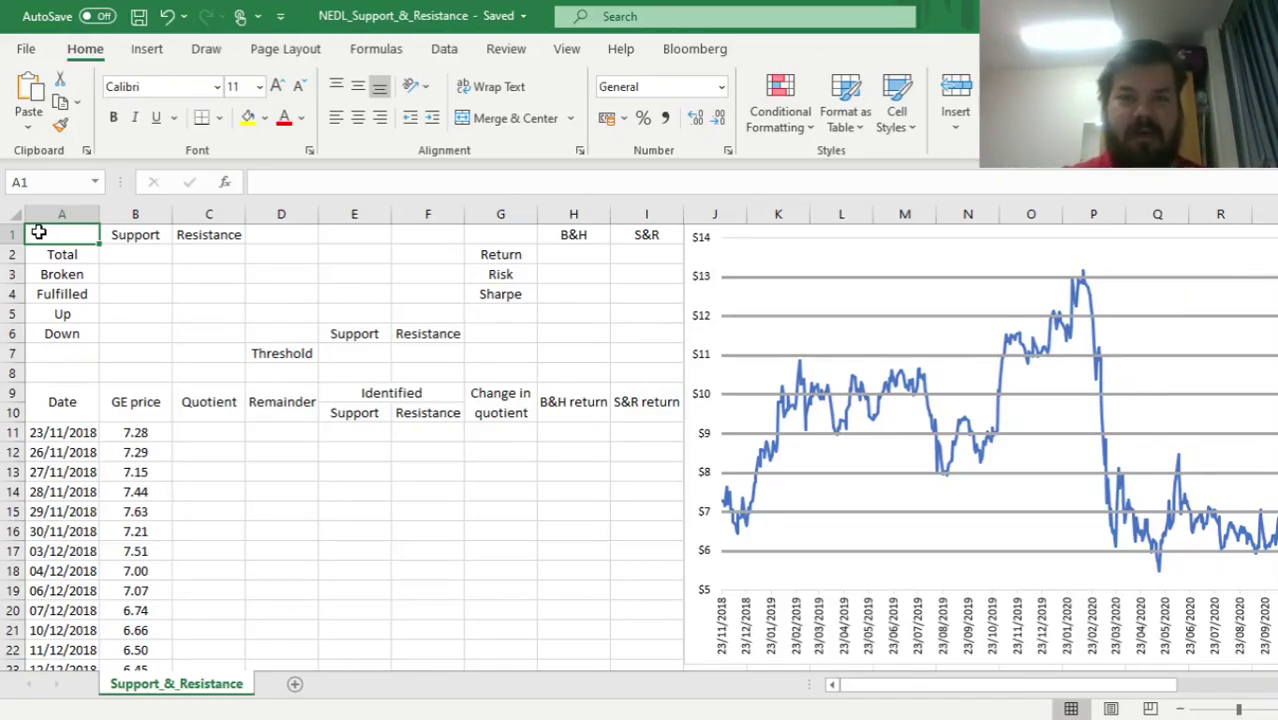
# Examine the extent of the date column and the GE price data beside it
pyautogui.click(74, 433)
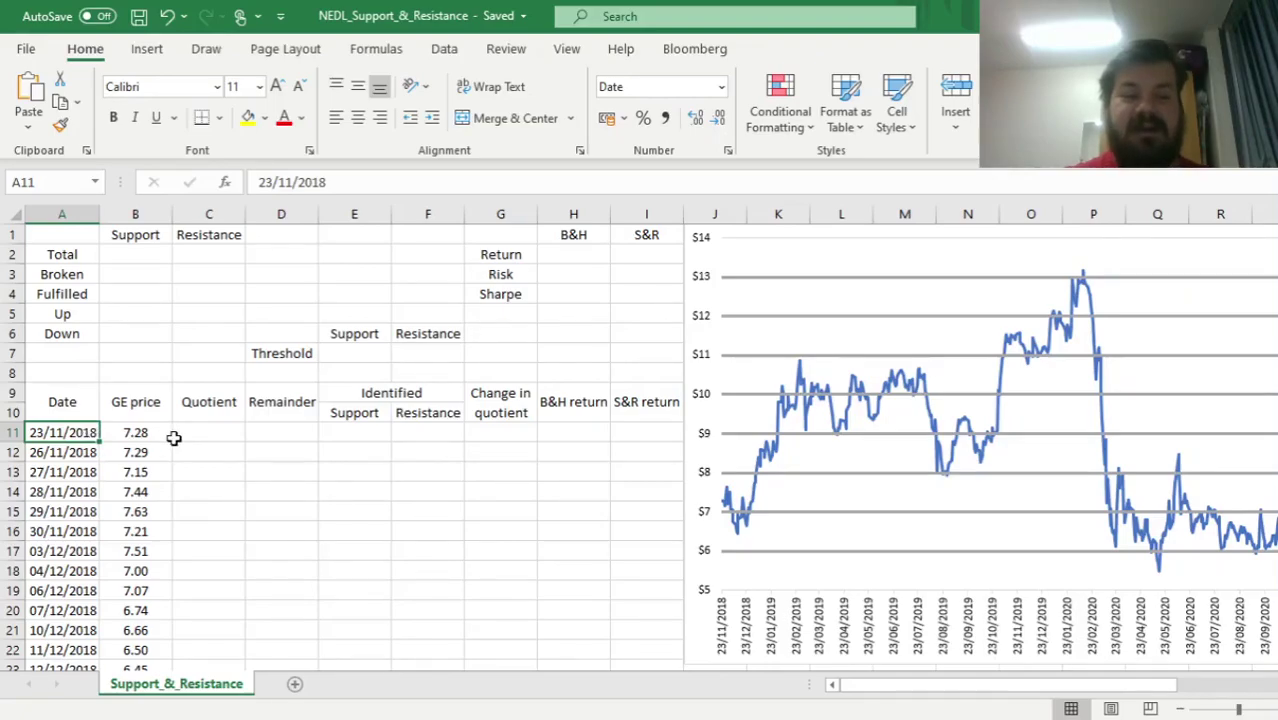
pyautogui.hotkey('ctrl', 'Down')
pyautogui.hotkey('ctrl', 'Up')
pyautogui.hotkey('ctrl', 'Up')
pyautogui.hotkey('ctrl', 'Up')
pyautogui.hotkey('ctrl', 'Up')
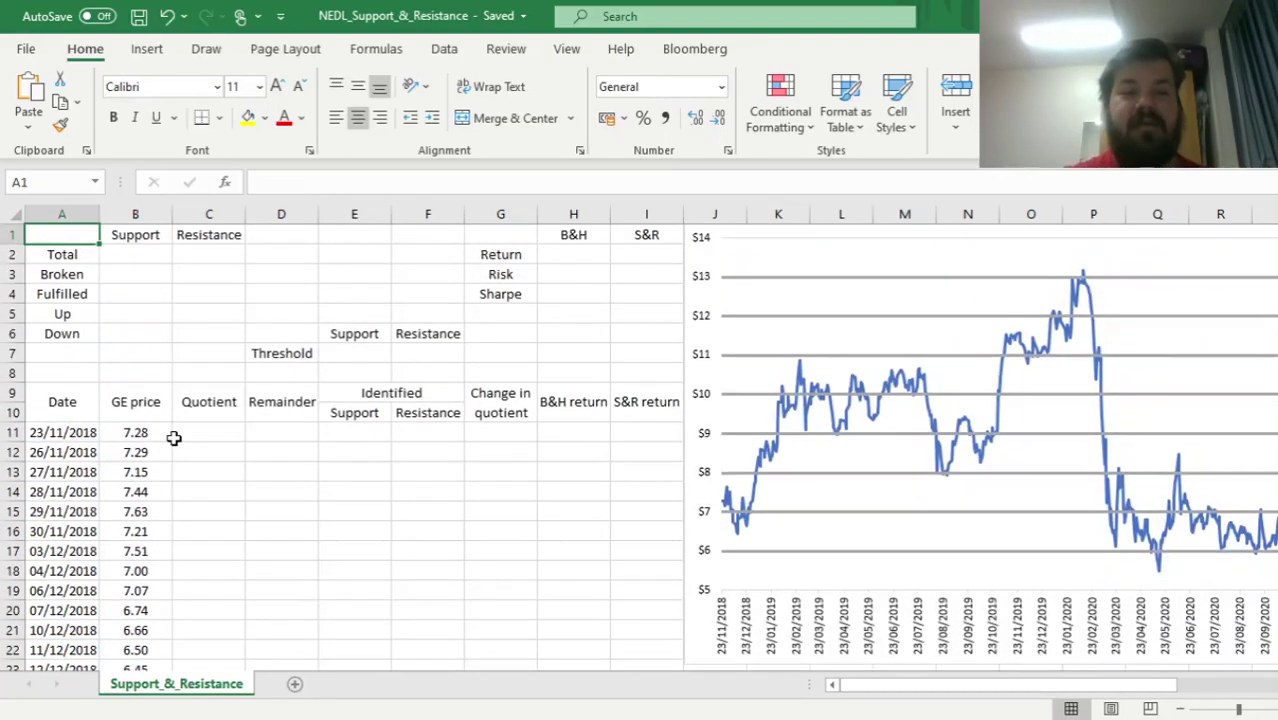
pyautogui.click(147, 402)
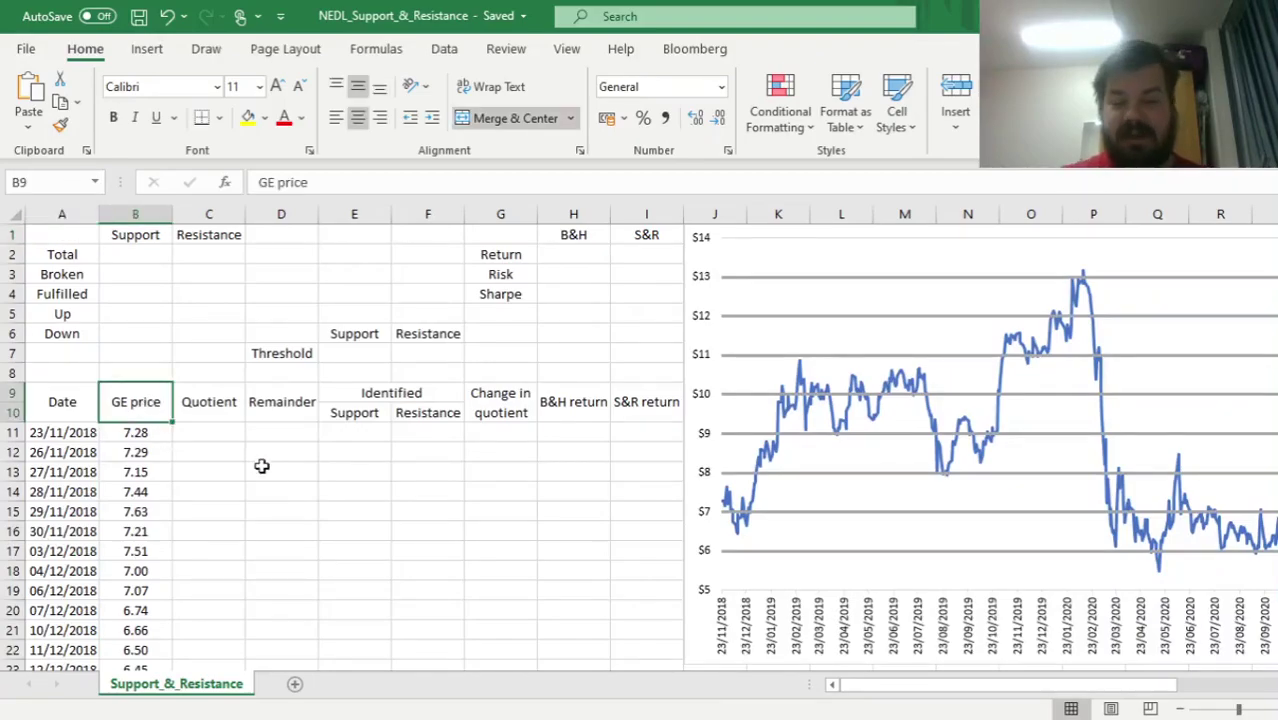
pyautogui.click(63, 432)
pyautogui.click(122, 432)
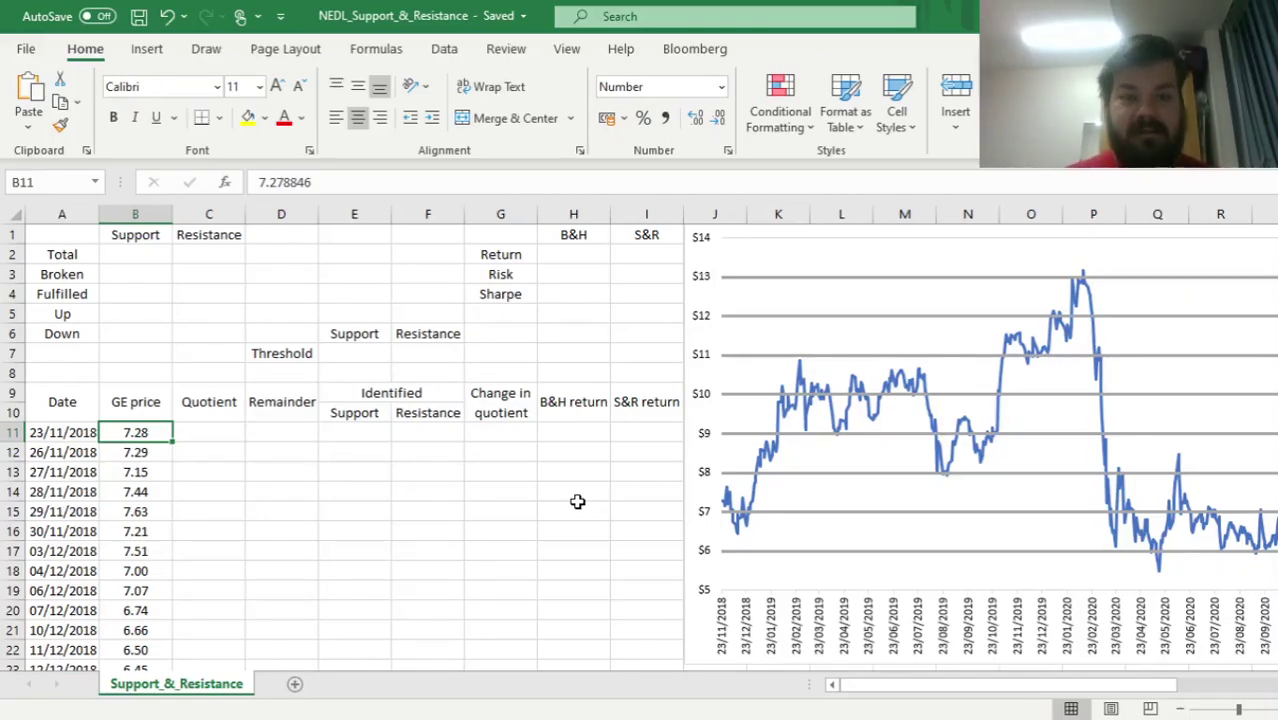
# Calculate the first date's price quotient in C11 with the formula =QUOTIENT(B11,1)
pyautogui.click(213, 432)
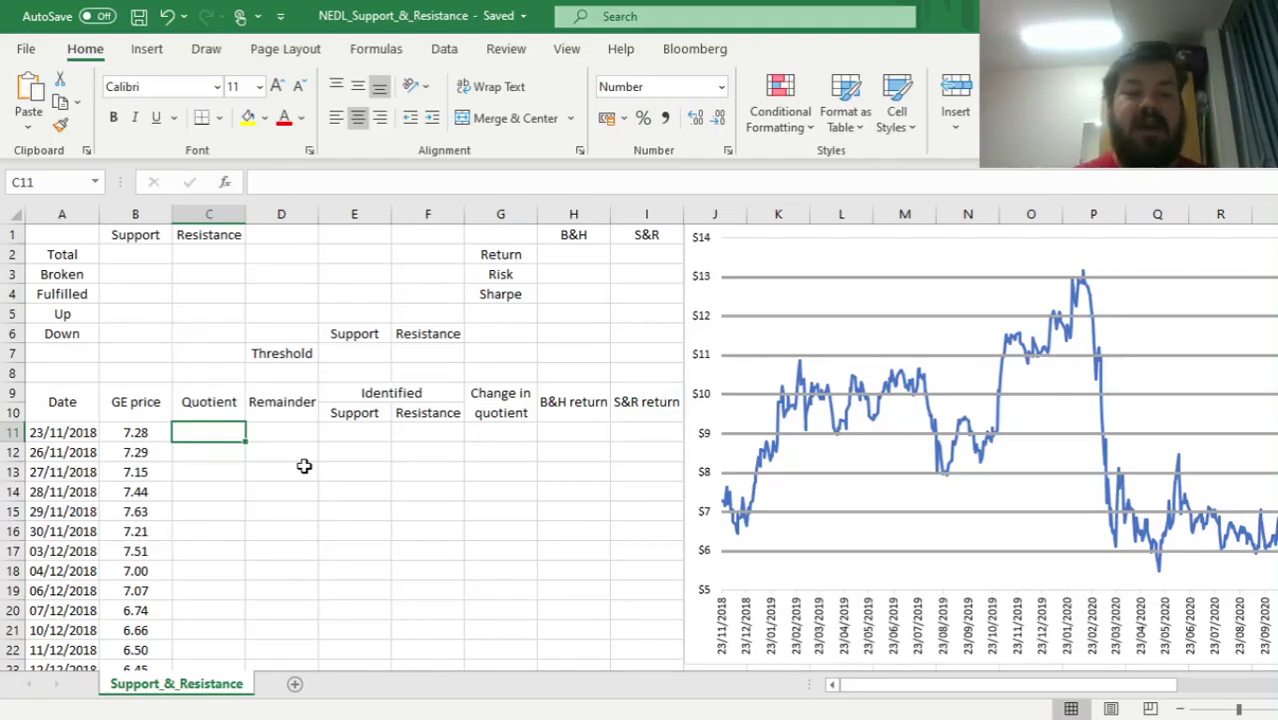
pyautogui.moveTo(128, 432); pyautogui.dragTo(128, 531)
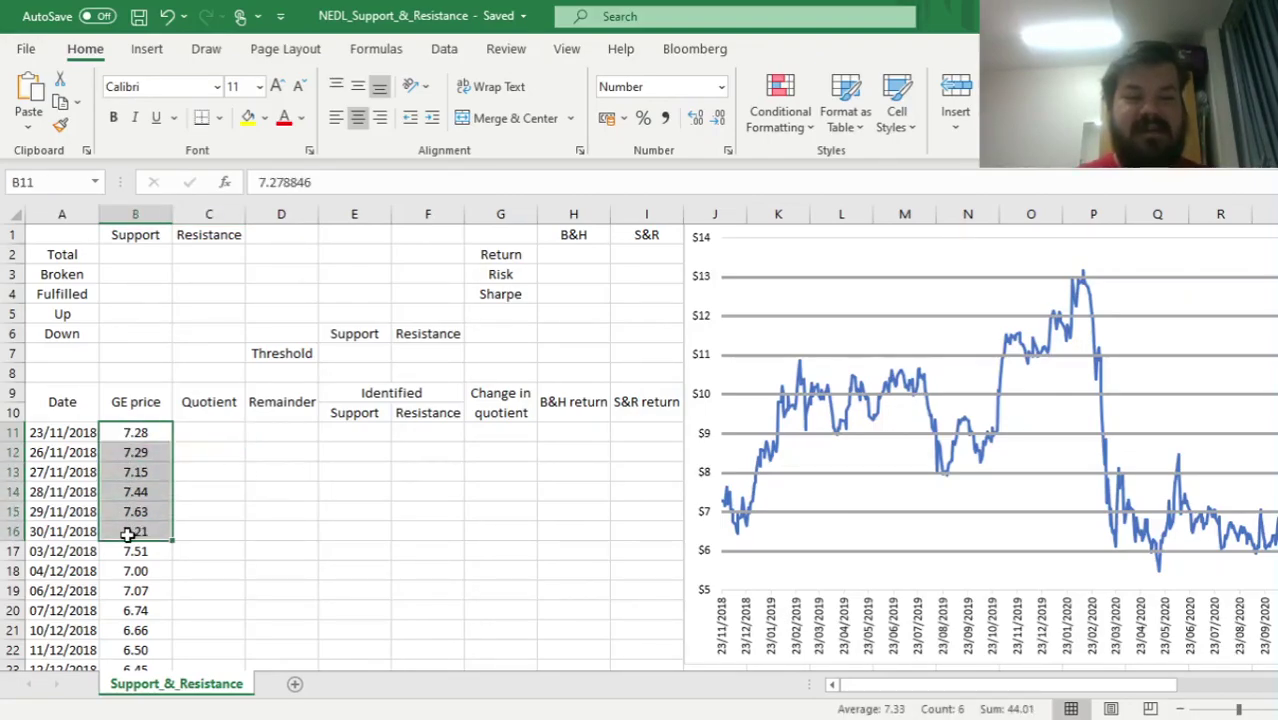
pyautogui.click(130, 531)
pyautogui.click(205, 432)
pyautogui.write('=')
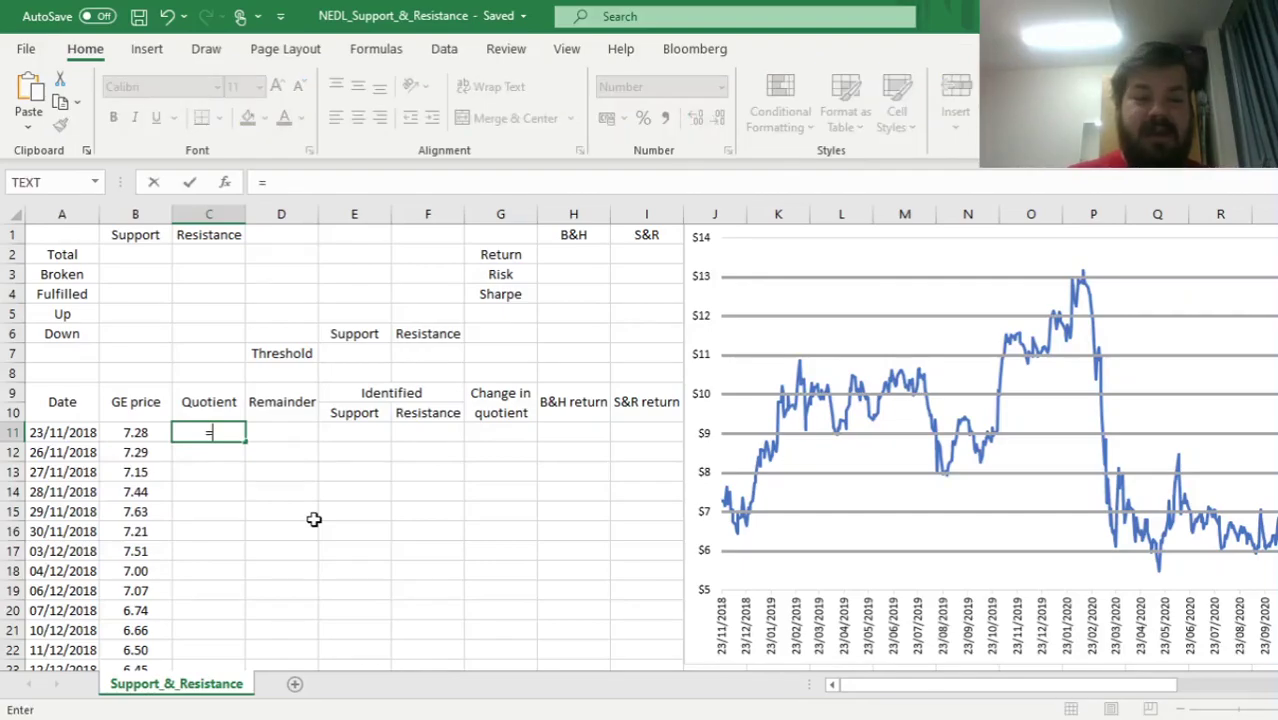
pyautogui.write('QUOT')
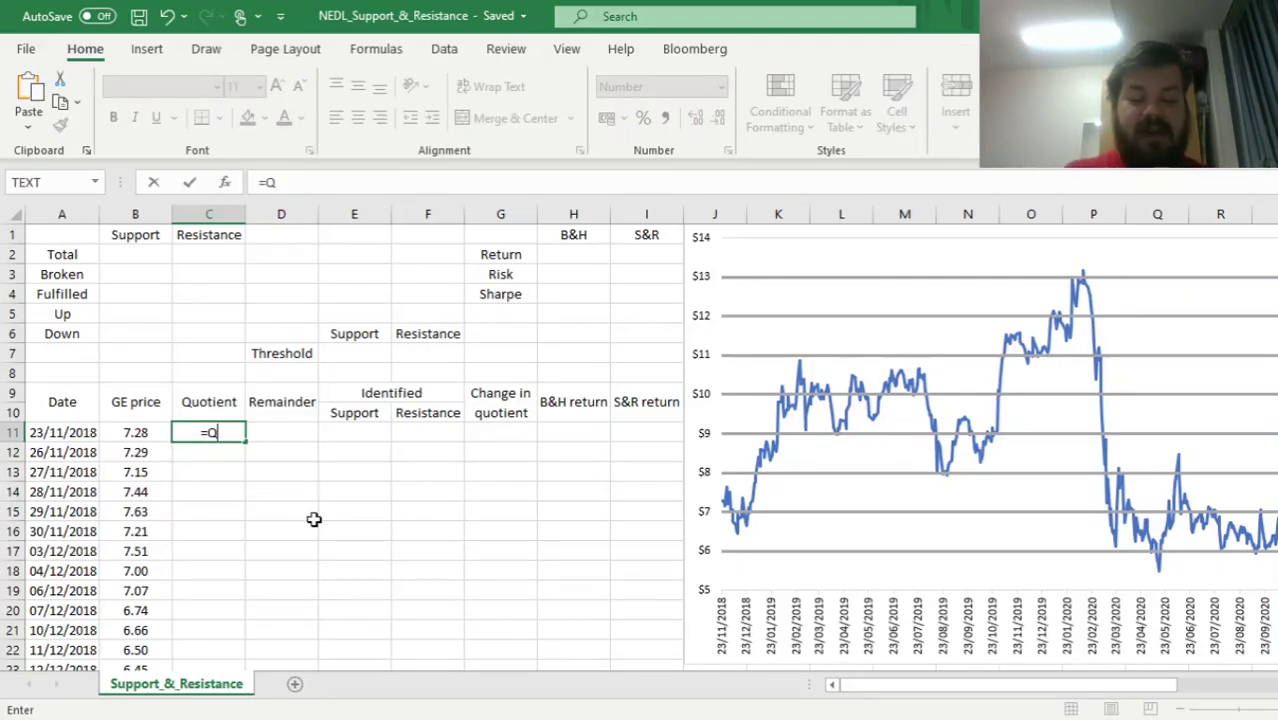
pyautogui.press('Tab')
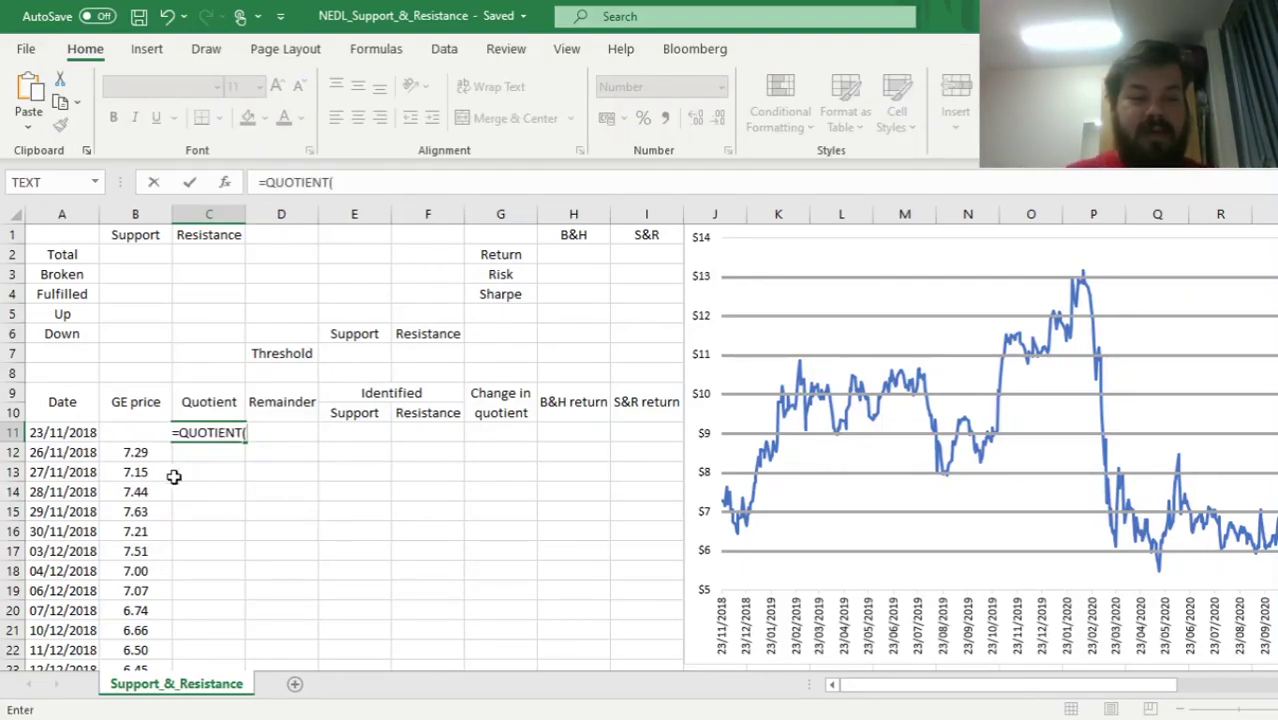
pyautogui.click(138, 455)
pyautogui.press('Up')
pyautogui.write(',')
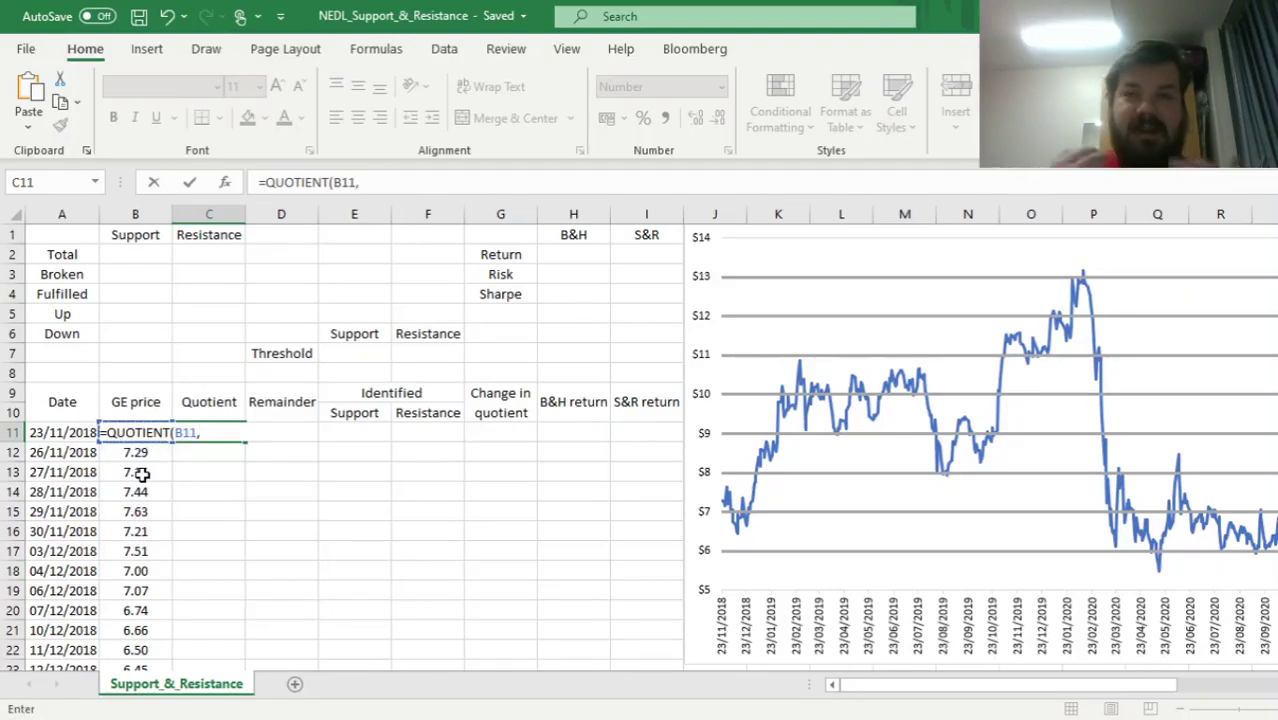
pyautogui.write('1')
pyautogui.hotkey('ctrl', 'Return')
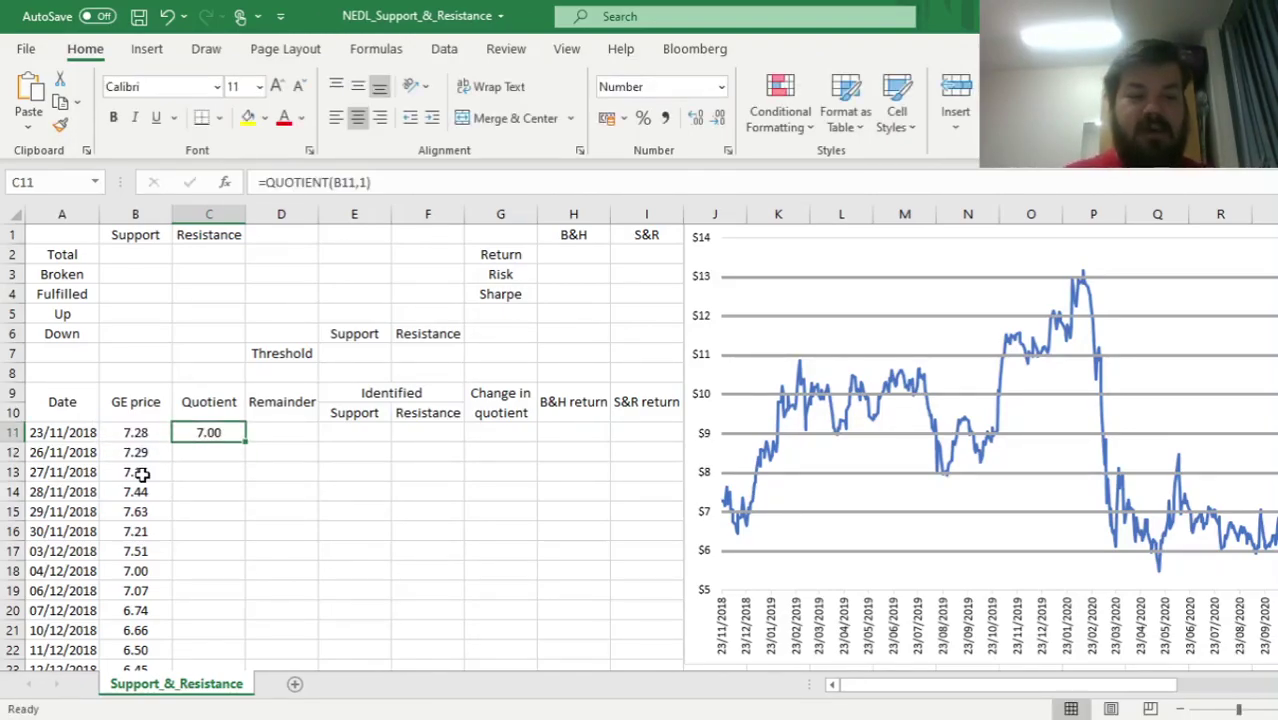
# Fill the quotient formula from C11 down to the last date in row 515 and check the results
pyautogui.doubleClick(246, 443)
pyautogui.moveTo(205, 440); pyautogui.dragTo(208, 650)
pyautogui.click(207, 511)
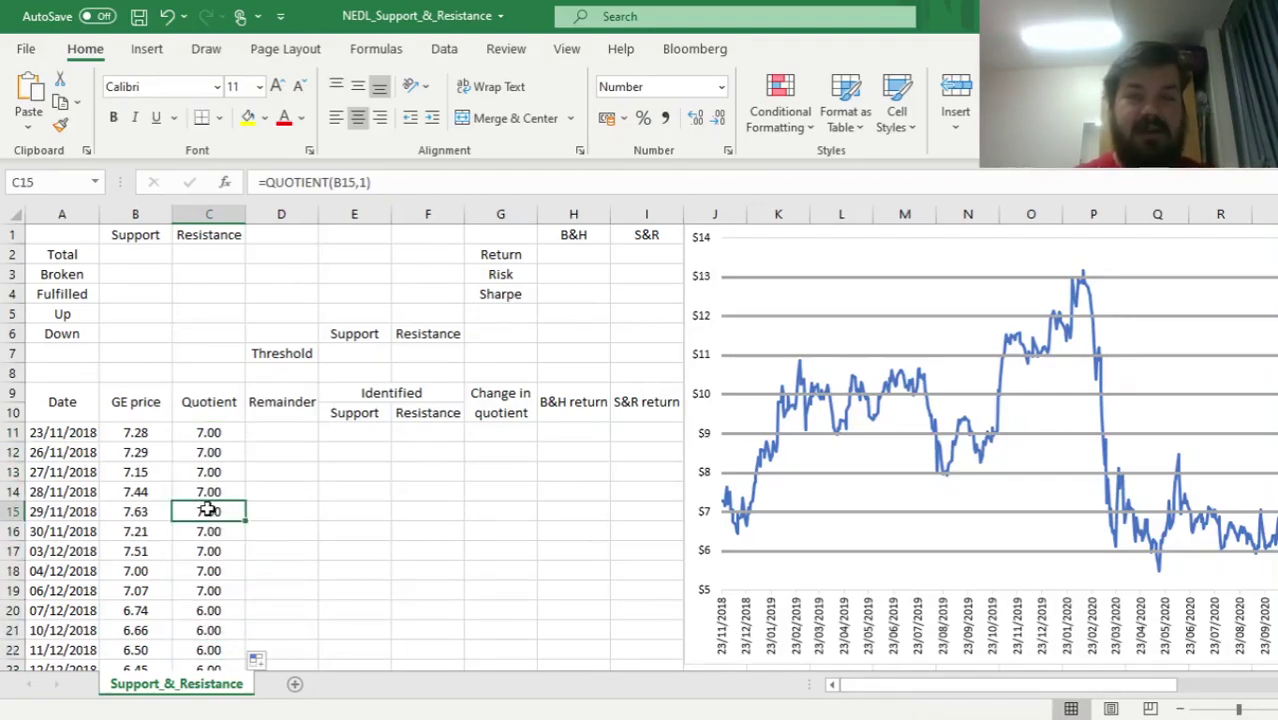
pyautogui.hotkey('ctrl', 'Down')
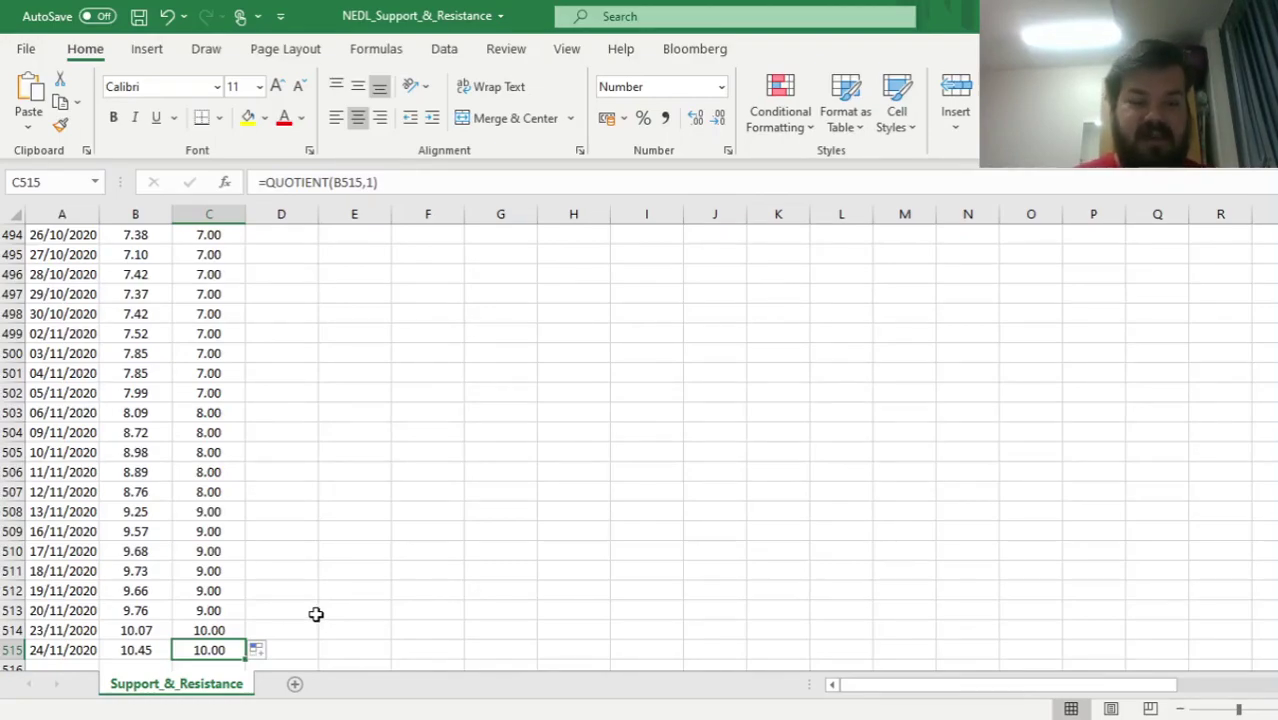
pyautogui.moveTo(213, 655); pyautogui.dragTo(212, 630)
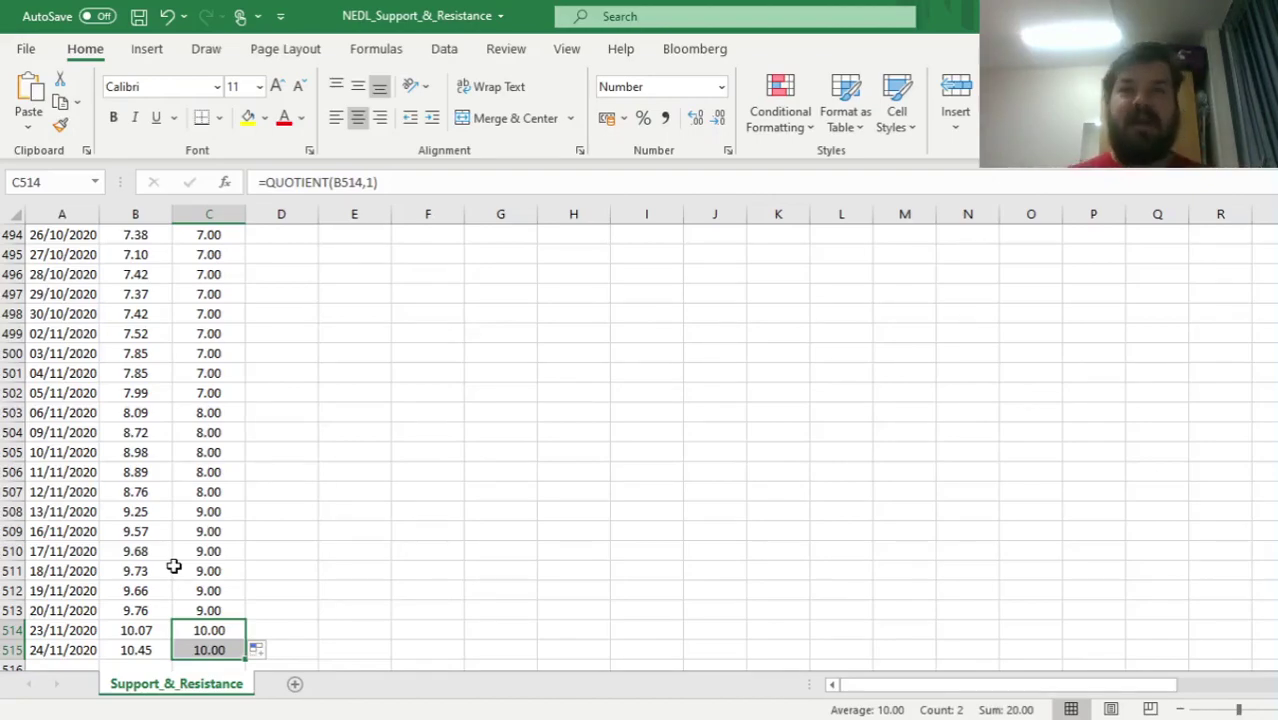
pyautogui.press('Down')
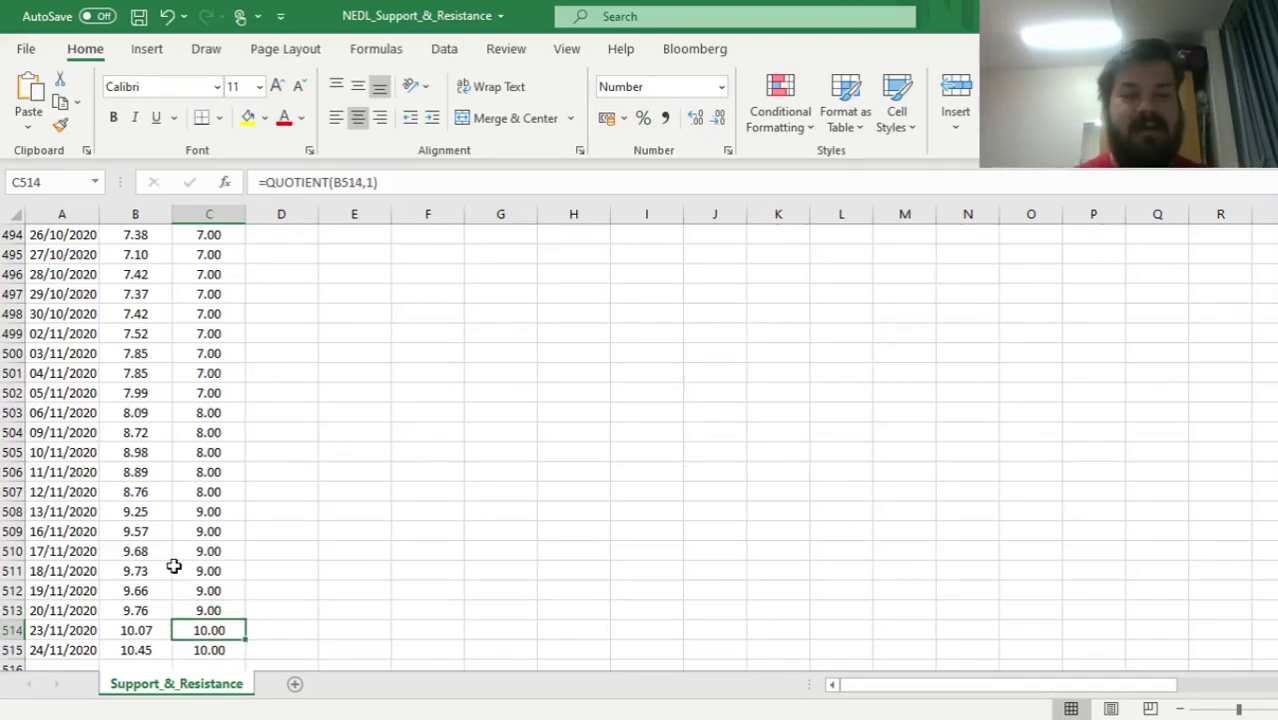
# Calculate the price remainder in D11 with =MOD(B11,1) and fill the formula down the Remainder column
pyautogui.hotkey('ctrl', 'Up')
pyautogui.hotkey('ctrl', 'Up')
pyautogui.click(301, 428)
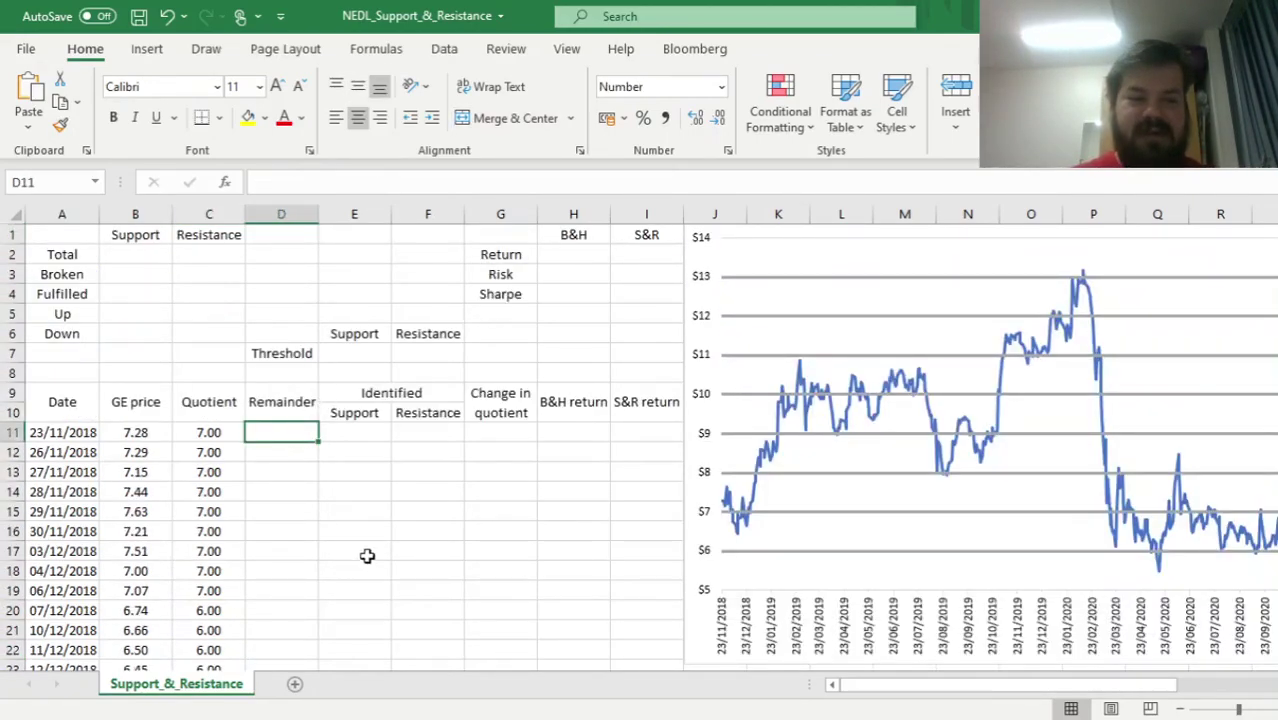
pyautogui.write('=')
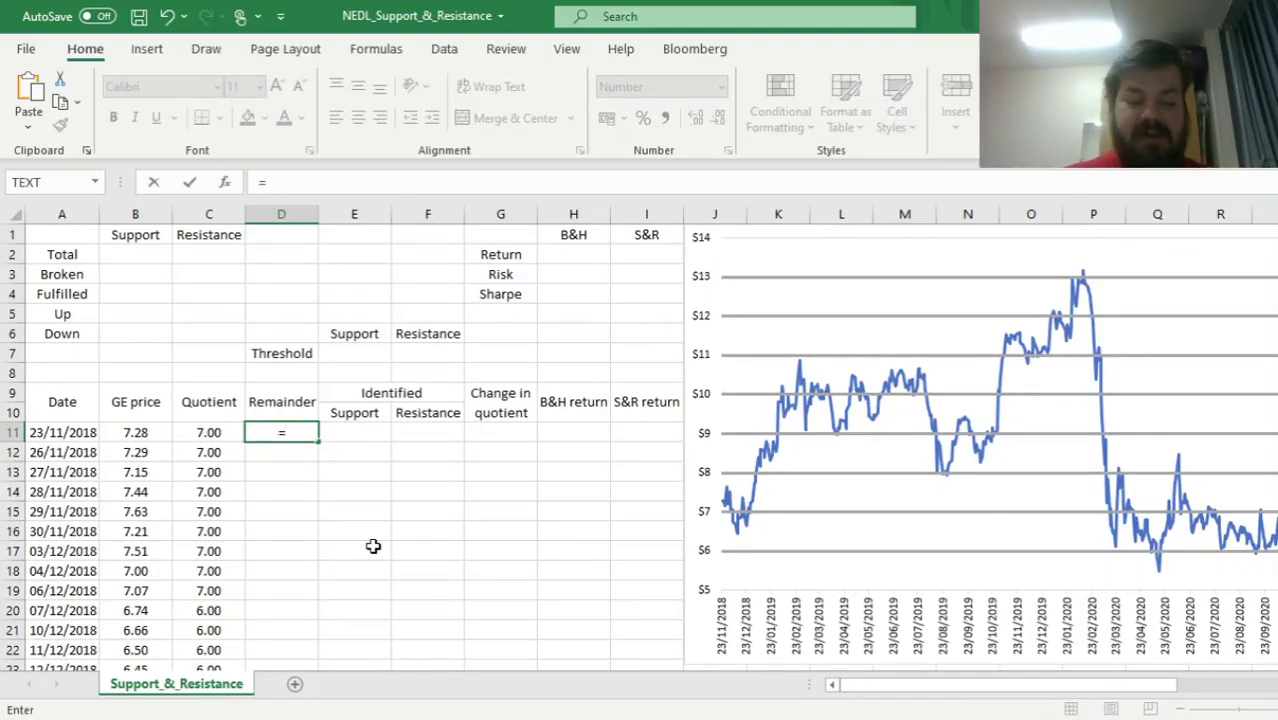
pyautogui.write('MOD(')
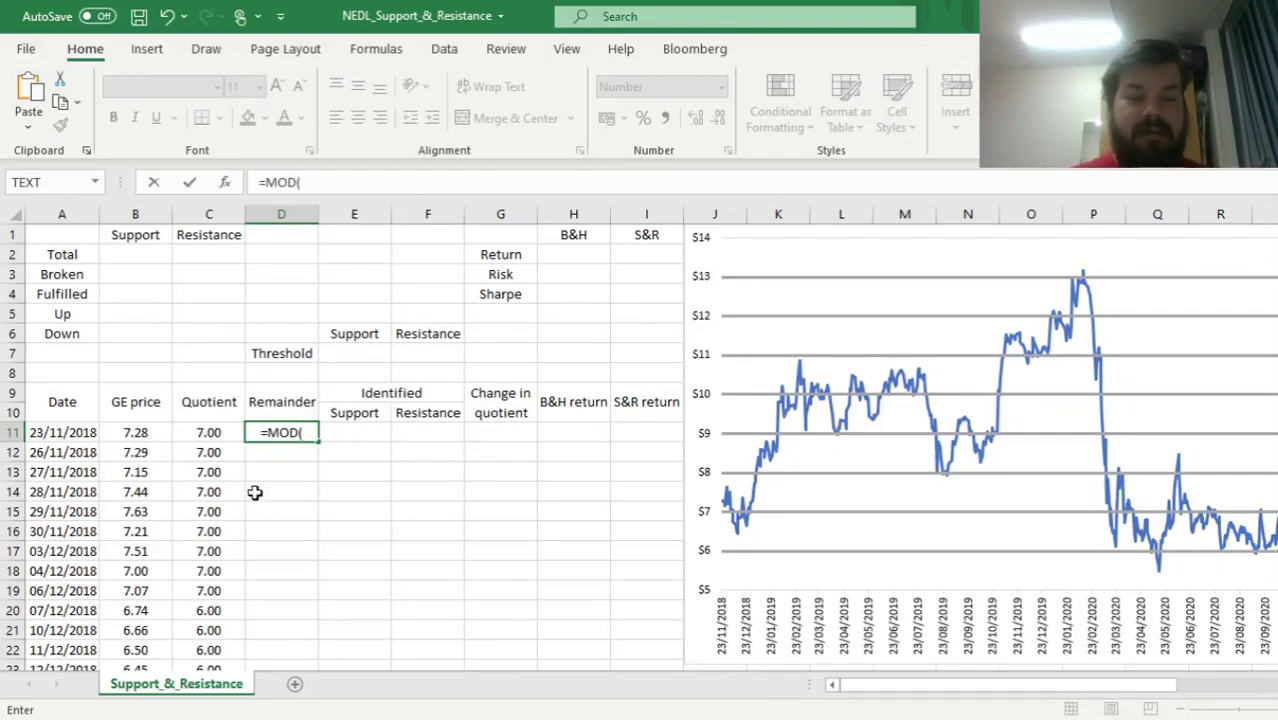
pyautogui.click(136, 432)
pyautogui.write(',')
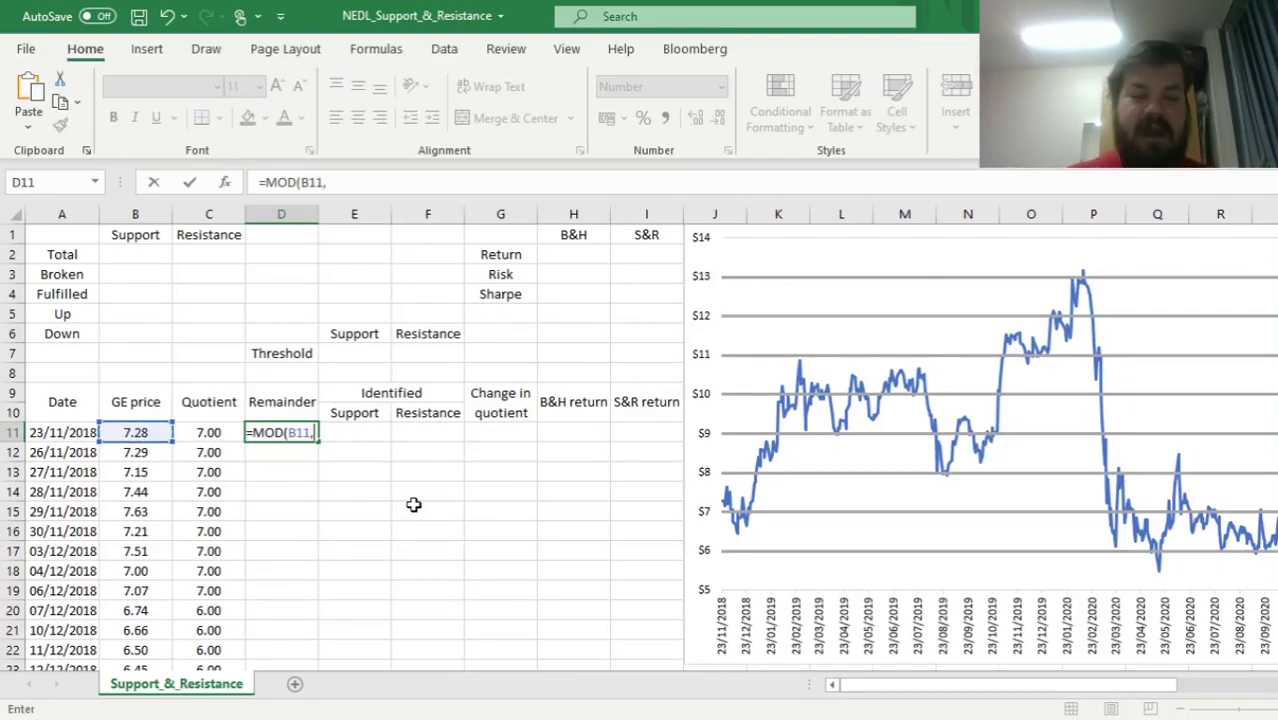
pyautogui.write('1)')
pyautogui.press('Return')
pyautogui.press('Up')
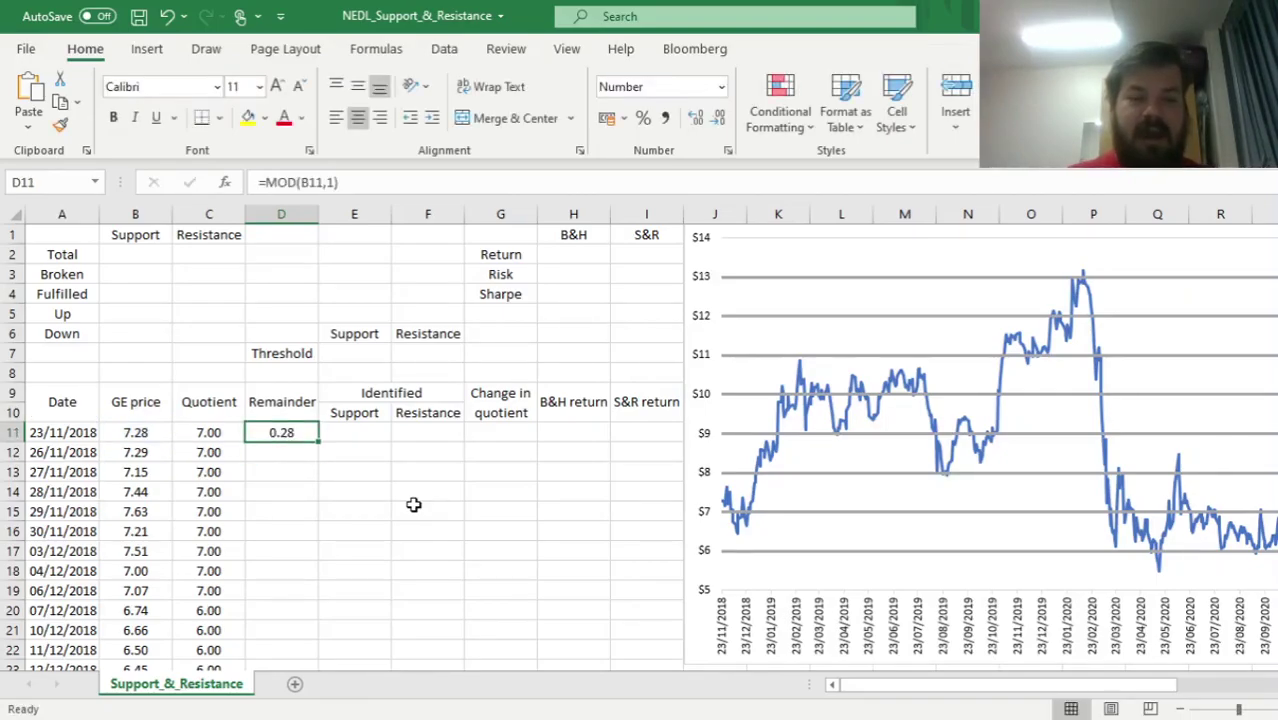
pyautogui.doubleClick(318, 440)
pyautogui.click(296, 428)
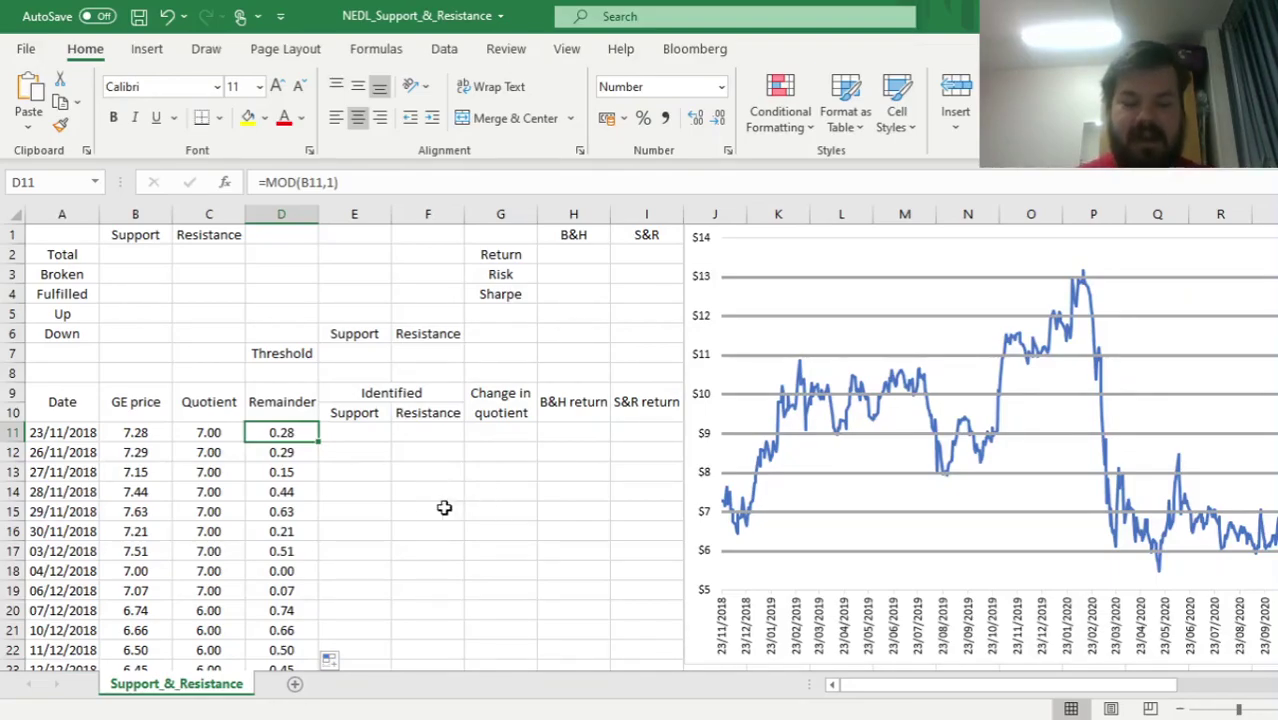
# Set the support threshold in E7 to 0.20
pyautogui.moveTo(351, 353); pyautogui.dragTo(439, 352)
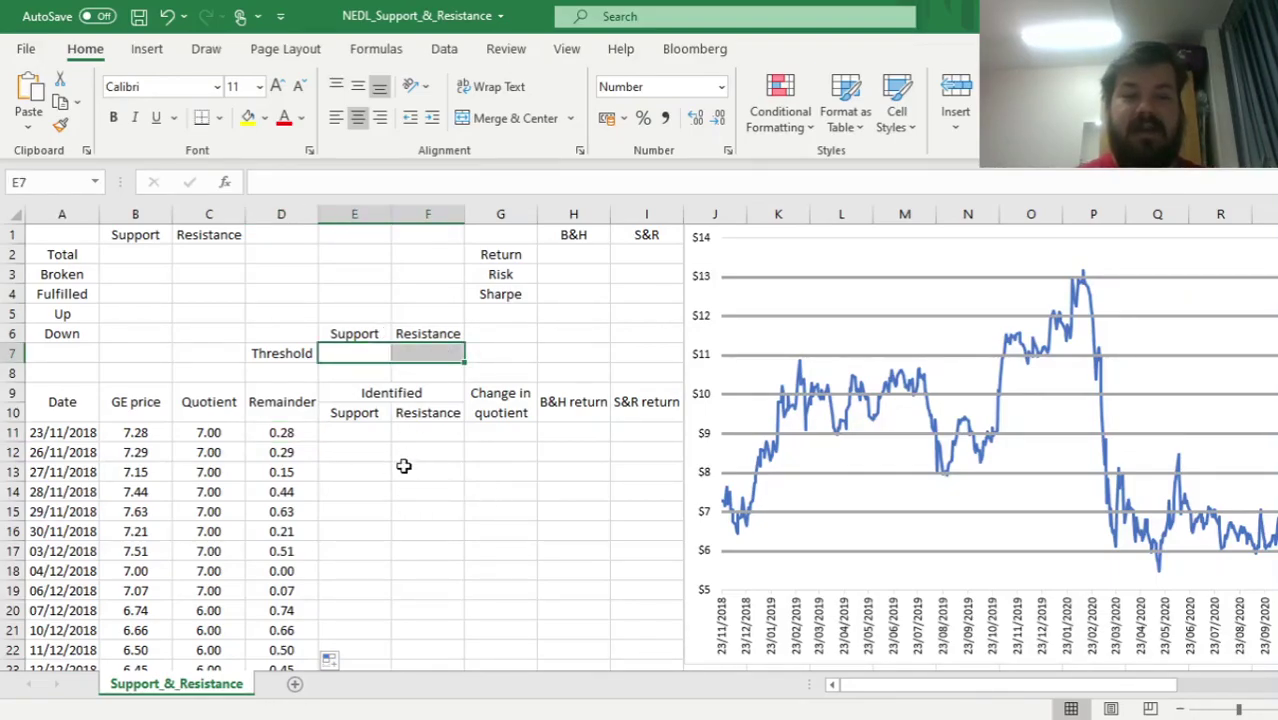
pyautogui.click(362, 352)
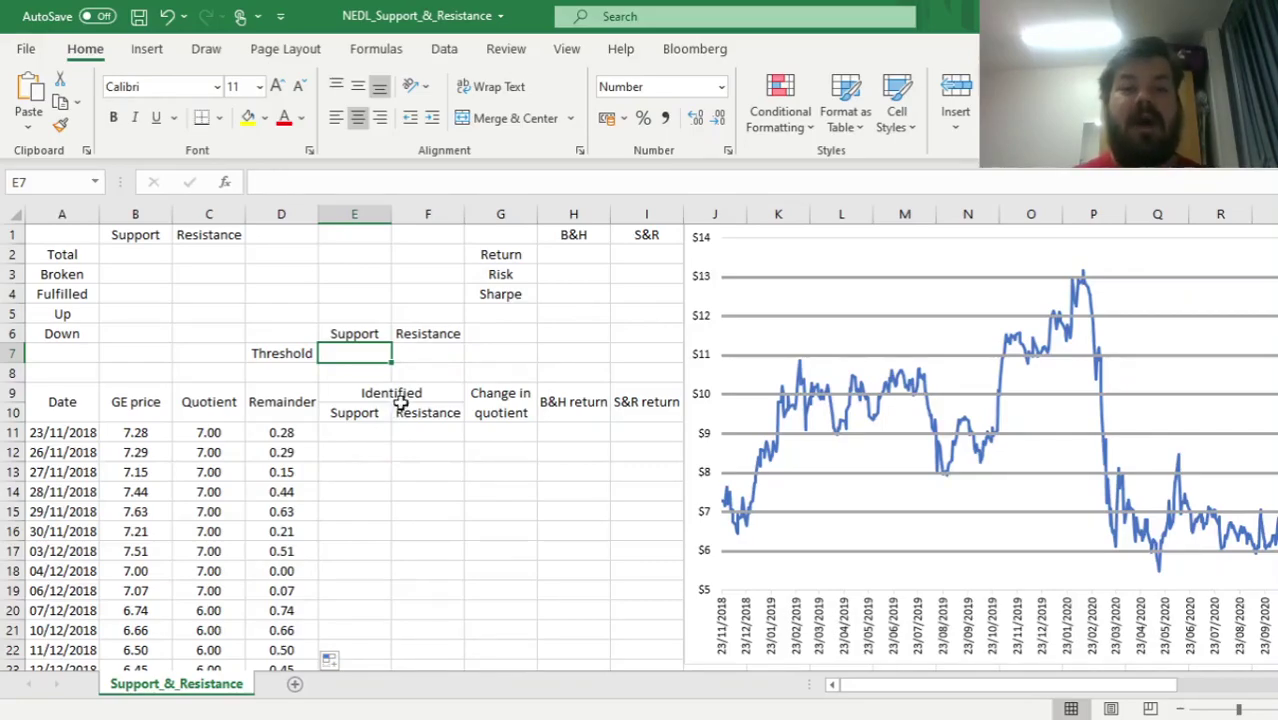
pyautogui.click(417, 358)
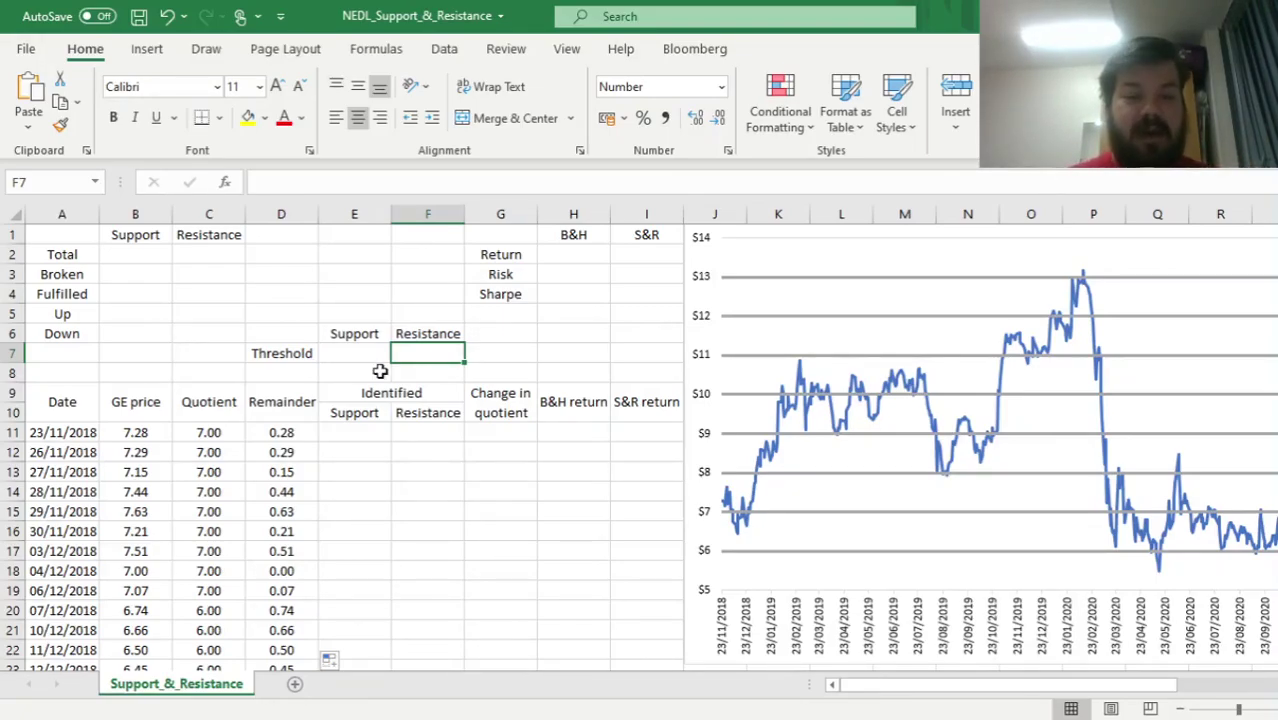
pyautogui.click(353, 353)
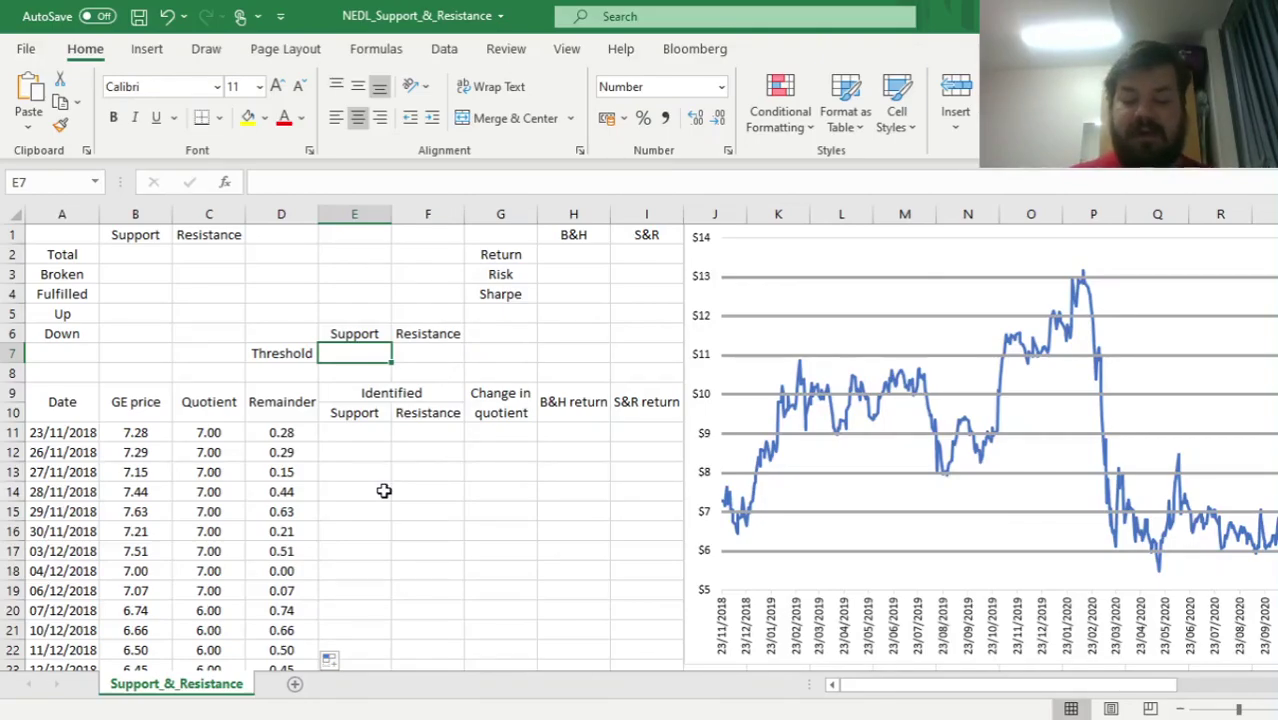
pyautogui.write('0')
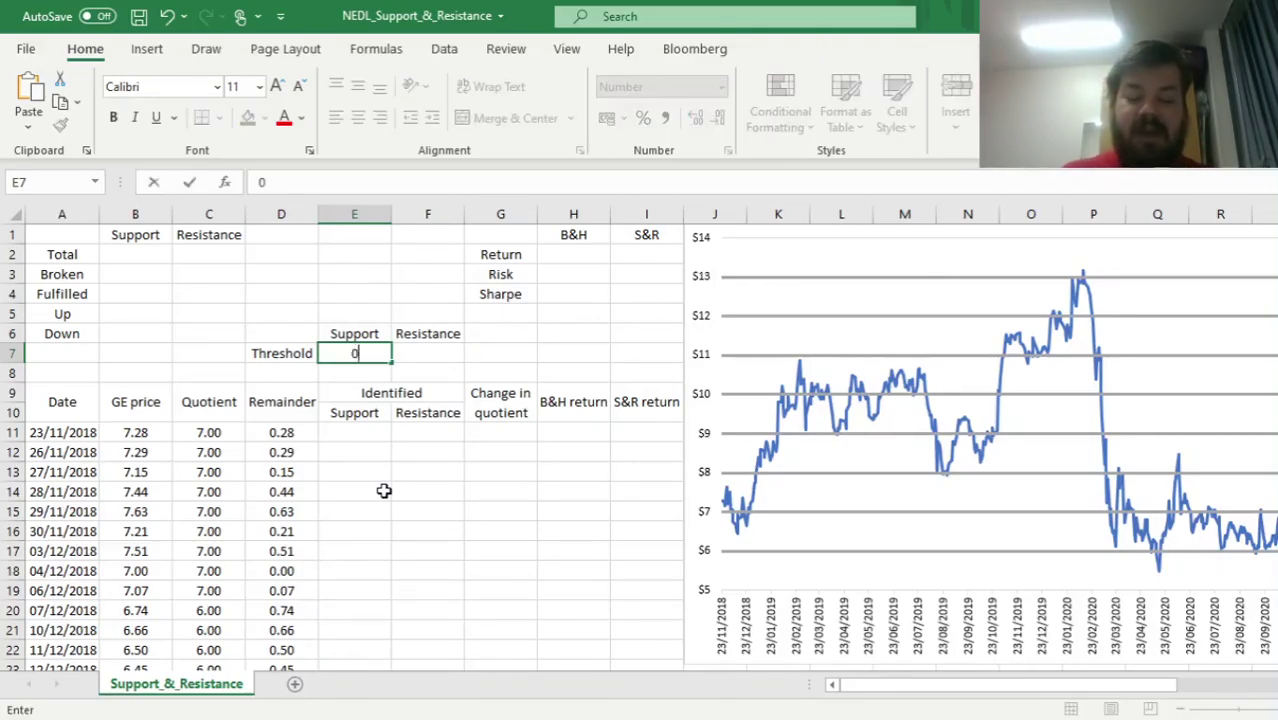
pyautogui.write('.20')
pyautogui.hotkey('ctrl', 'Return')
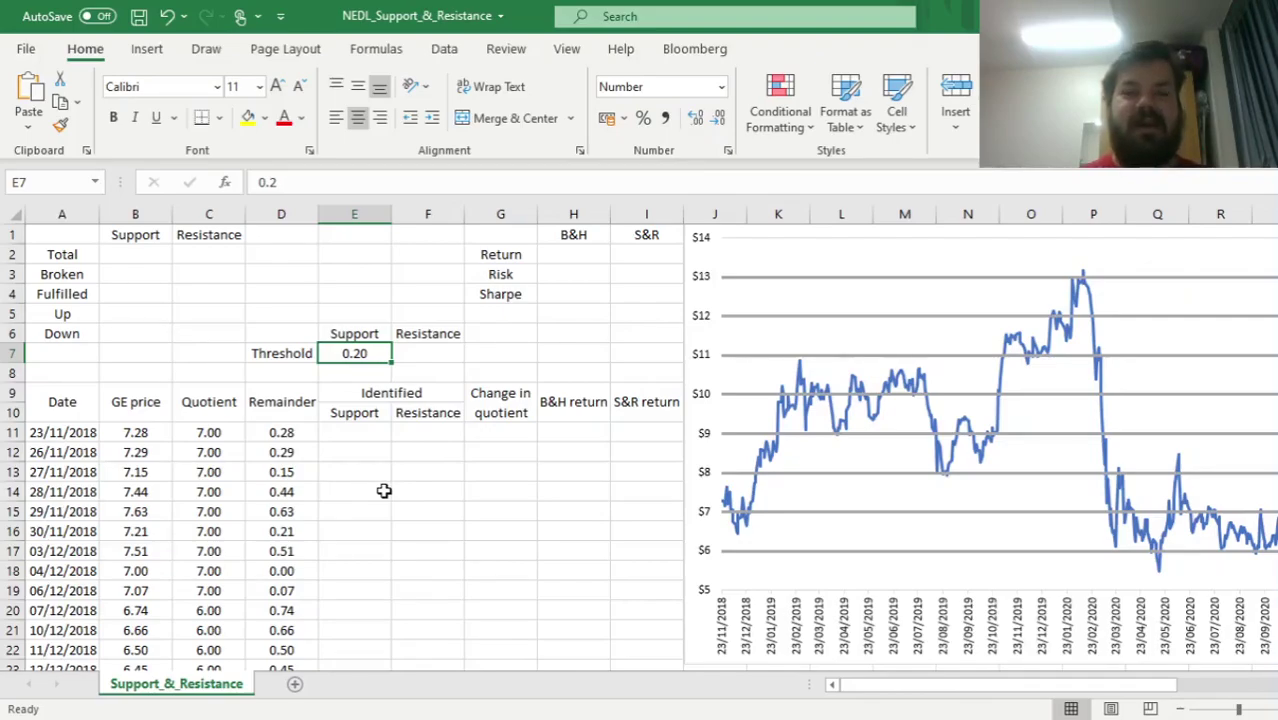
# Set the resistance threshold in F7 to 0.8
pyautogui.press('Right')
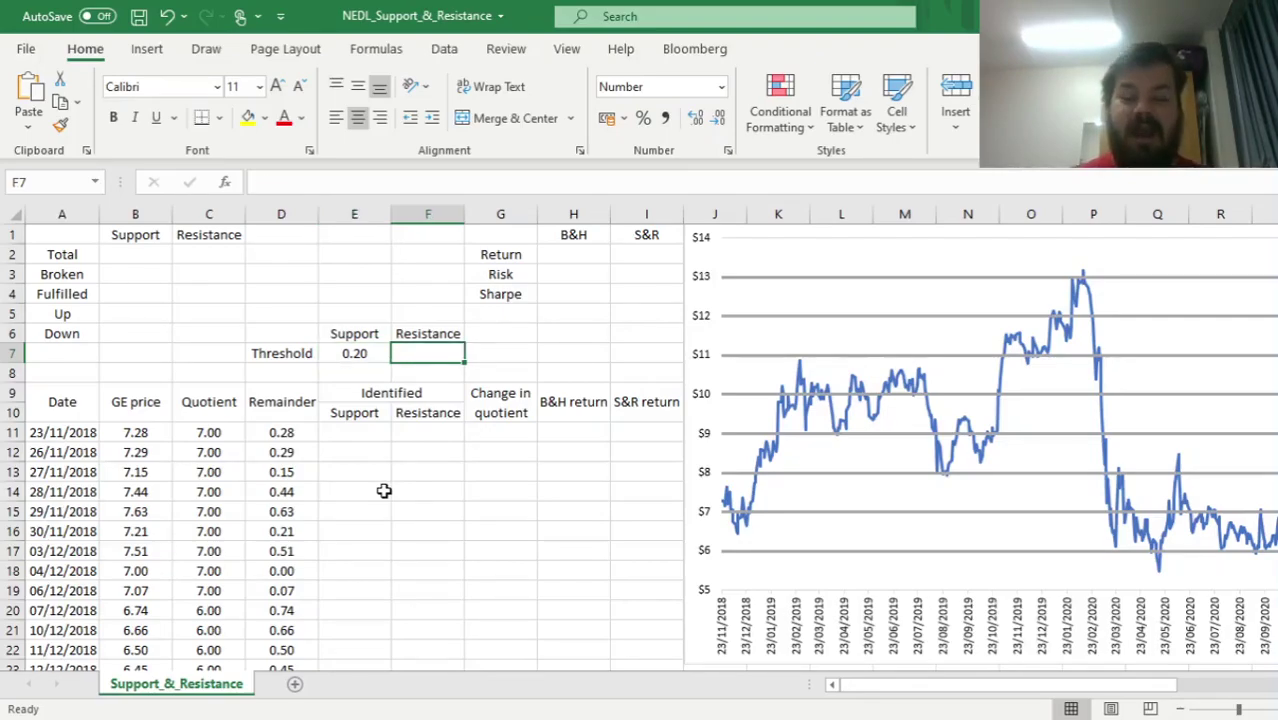
pyautogui.write('0.8')
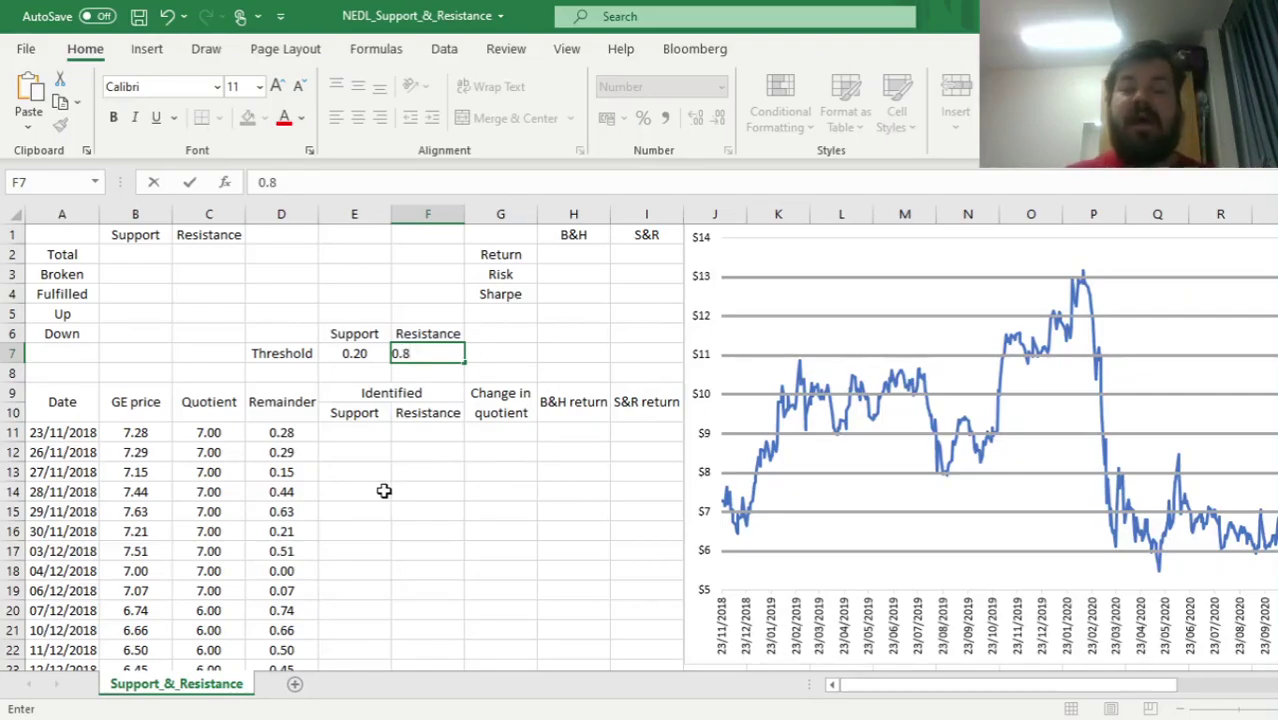
pyautogui.press('Return')
pyautogui.press('Up')
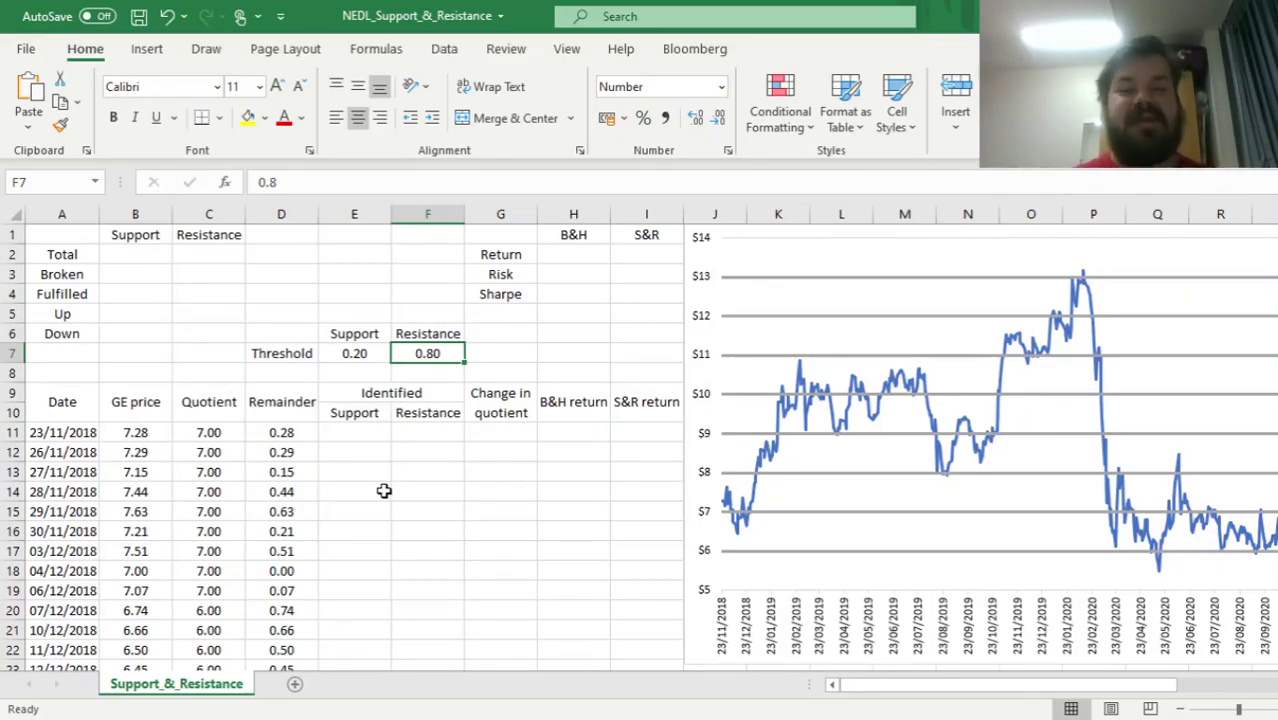
# Flag identified support in E11 with =IF(D11<=E$7,1,0), comparing the remainder with the support threshold
pyautogui.click(359, 434)
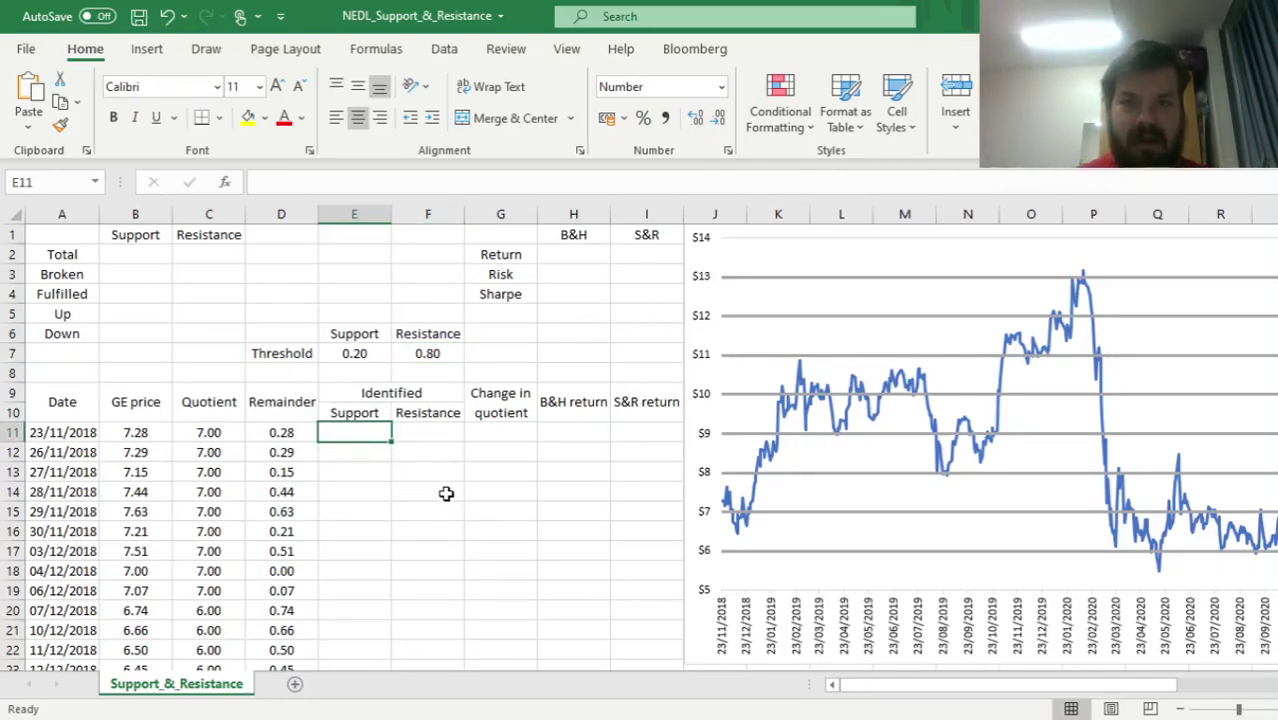
pyautogui.moveTo(355, 355); pyautogui.dragTo(422, 352)
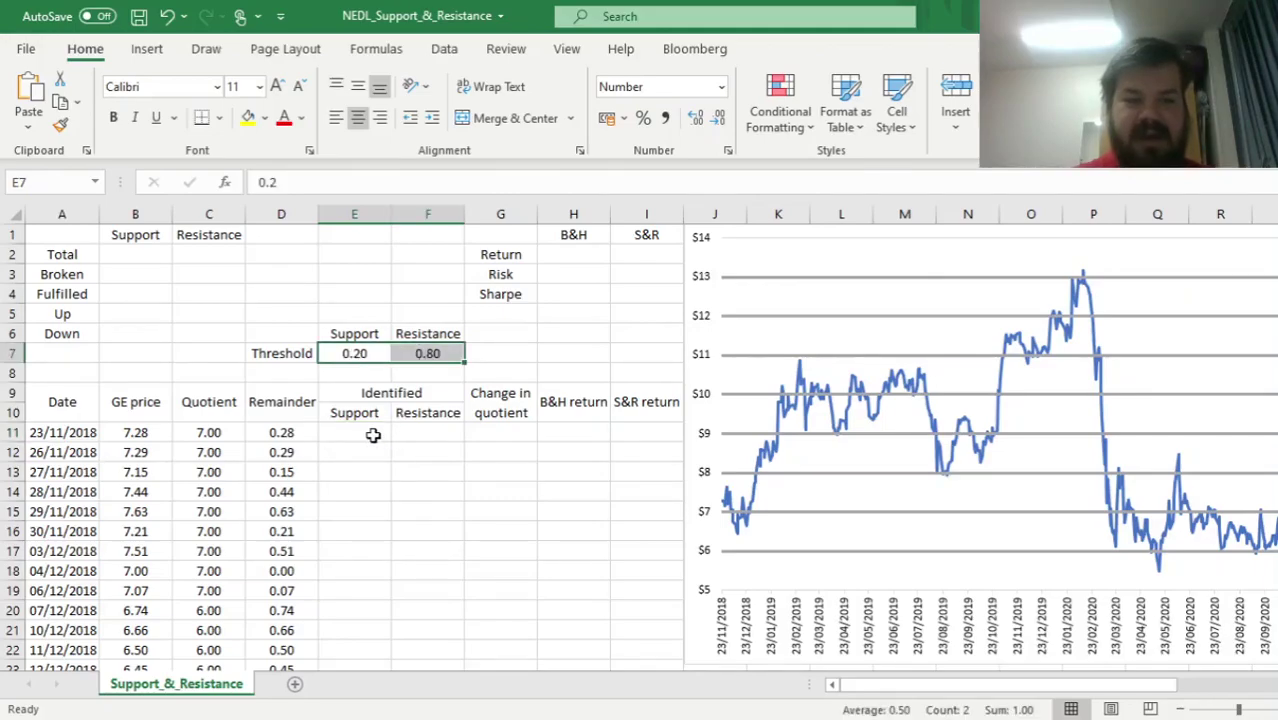
pyautogui.click(372, 434)
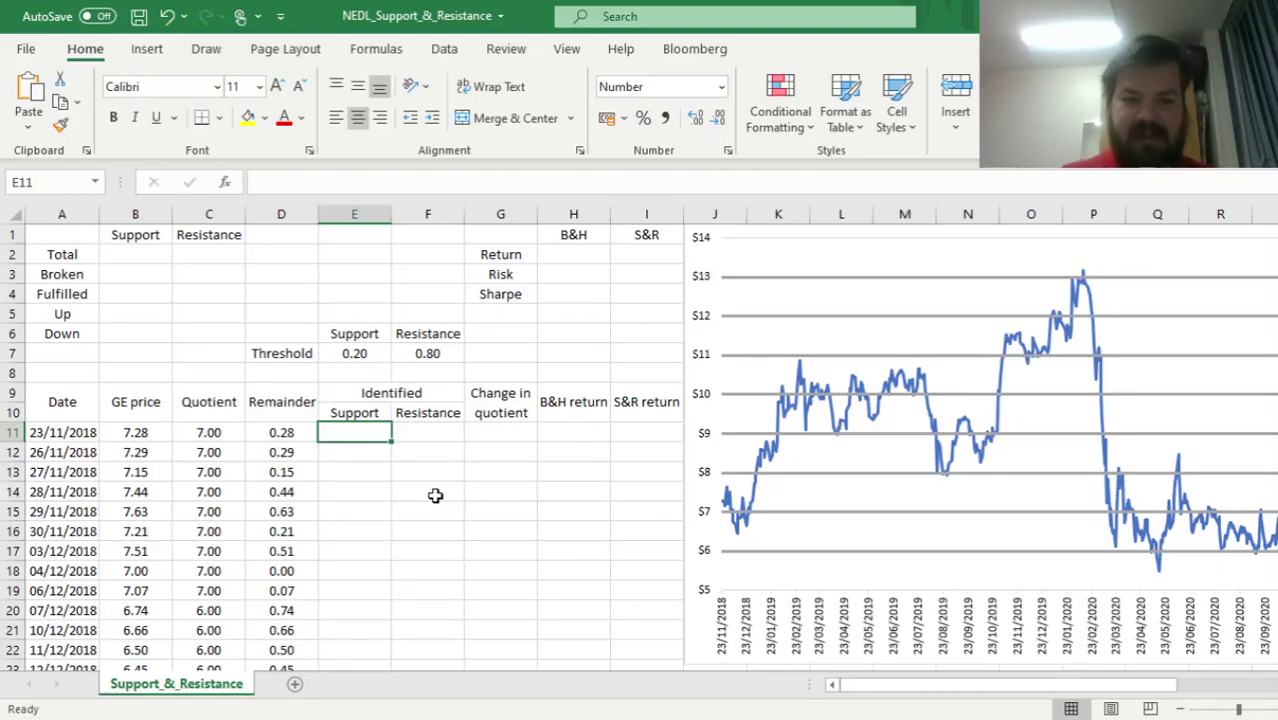
pyautogui.write('=IF(')
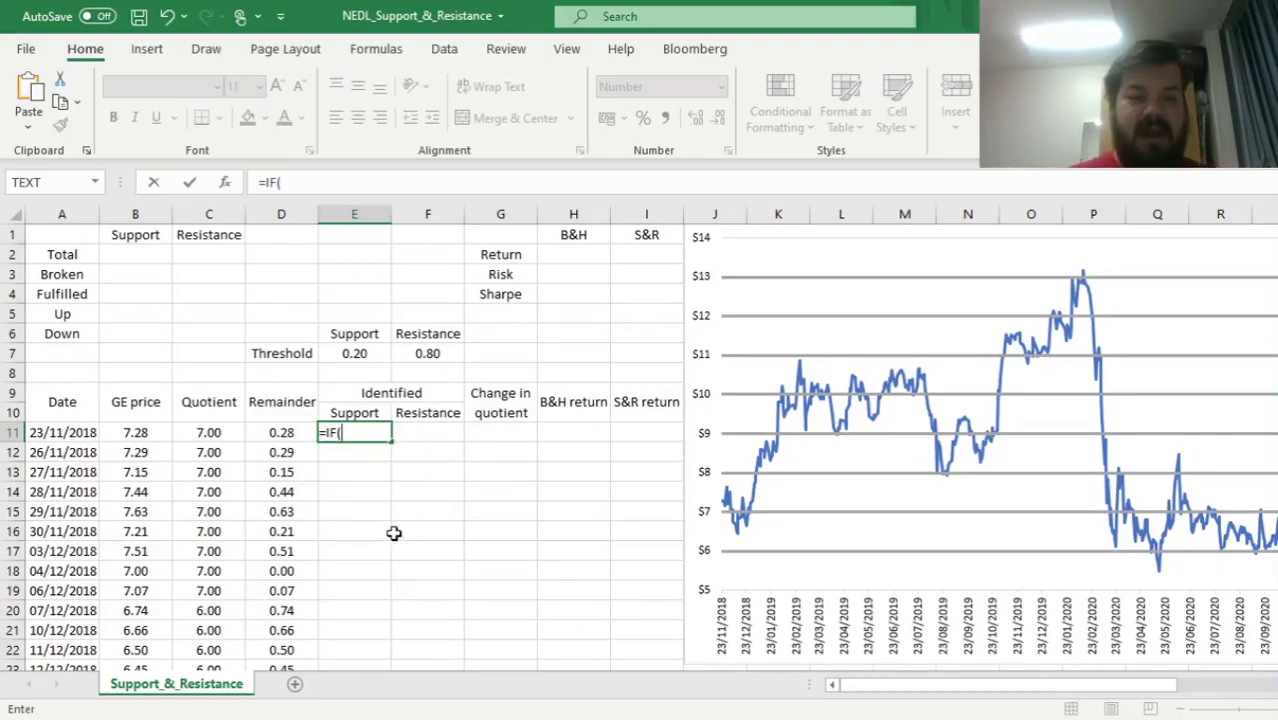
pyautogui.click(265, 433)
pyautogui.write('<=')
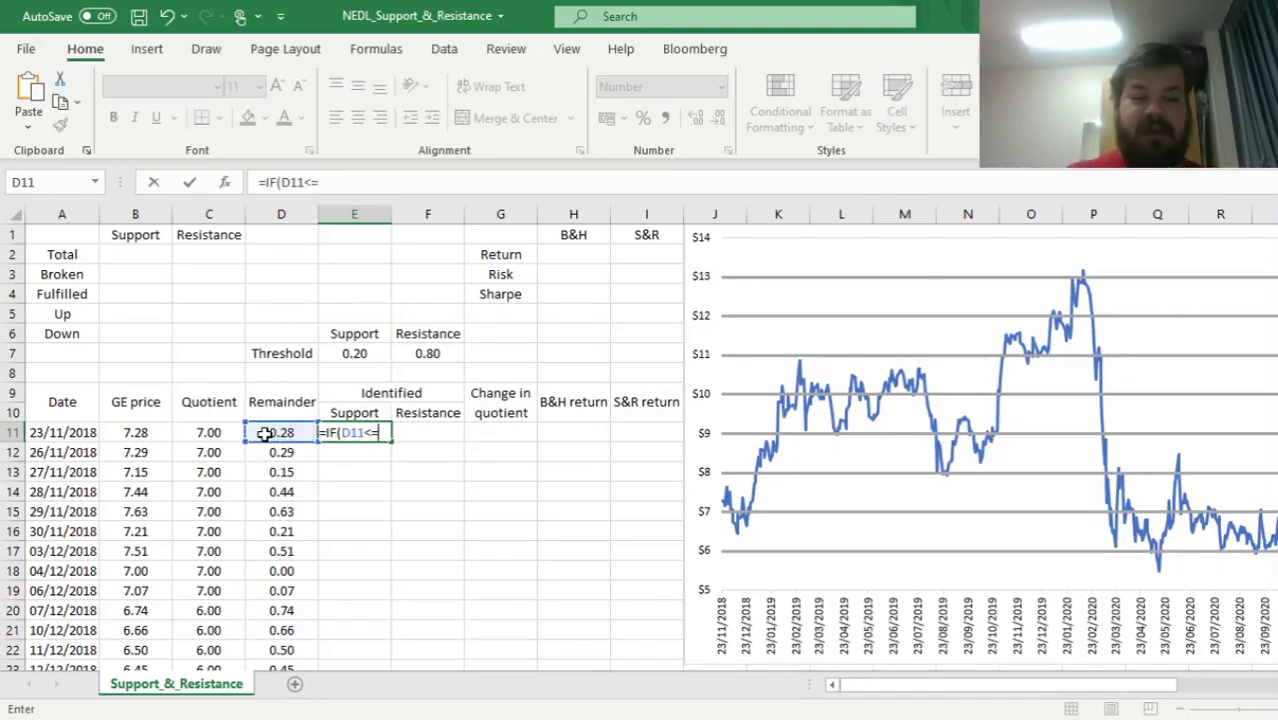
pyautogui.click(350, 355)
pyautogui.press('F2')
pyautogui.press('F4')
pyautogui.press('F4')
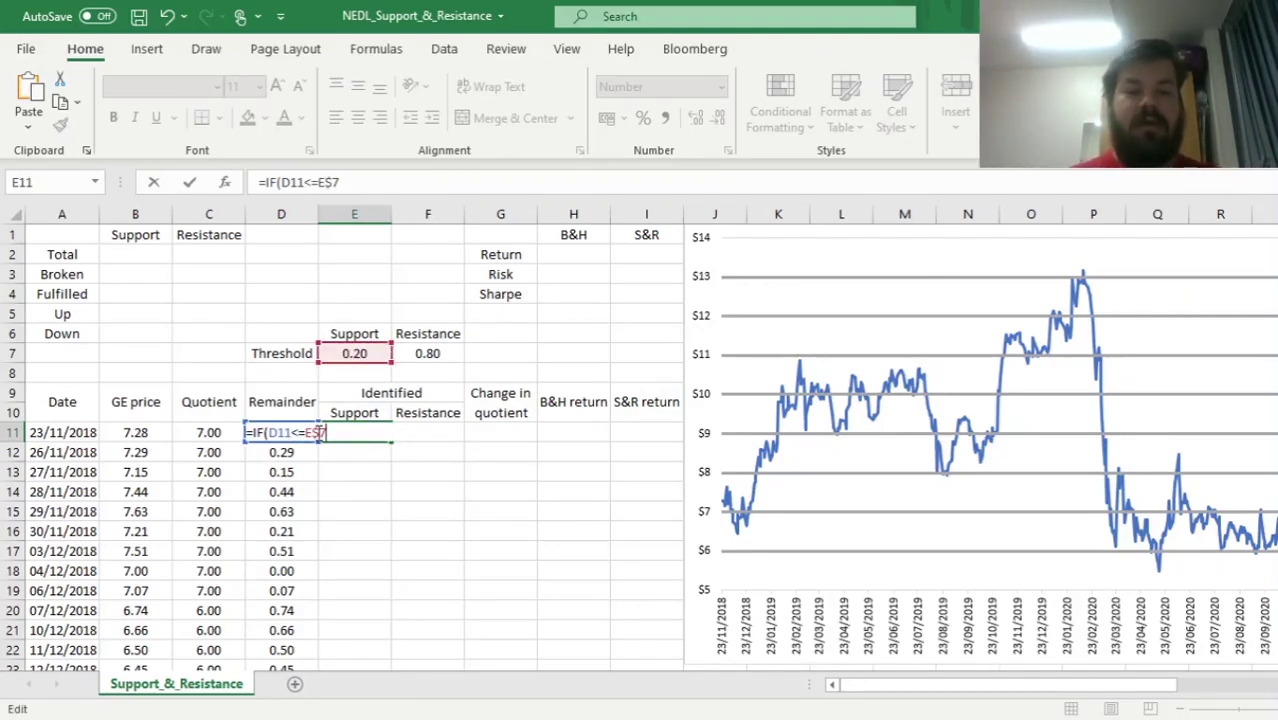
pyautogui.write(',')
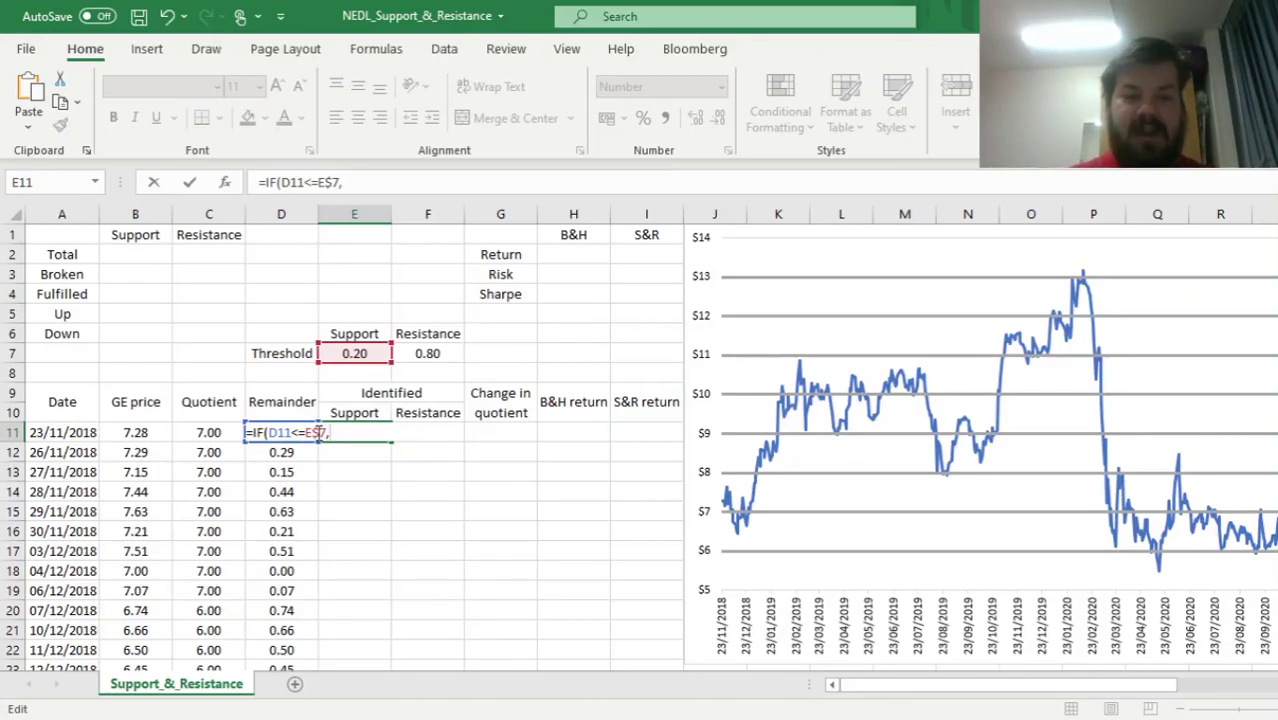
pyautogui.write('1,0)')
pyautogui.press('Return')
# Fill the support flag formula from E11 down to the last date
pyautogui.click(348, 436)
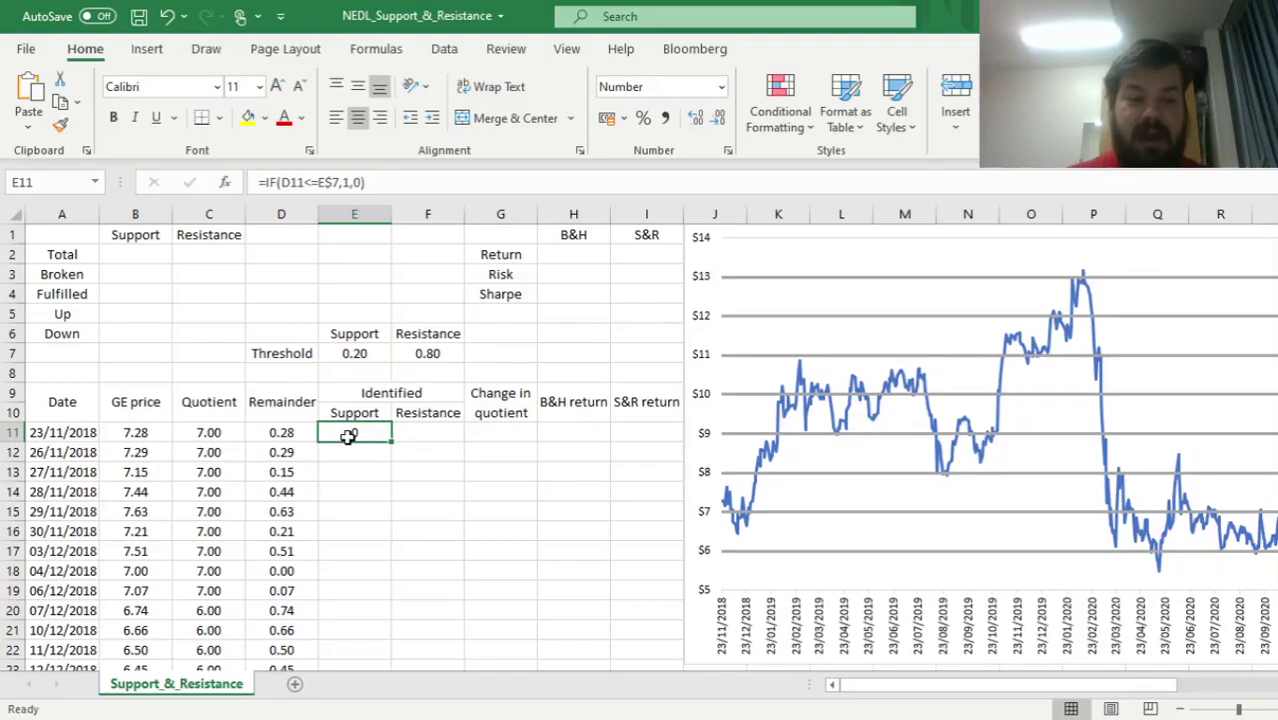
pyautogui.doubleClick(392, 442)
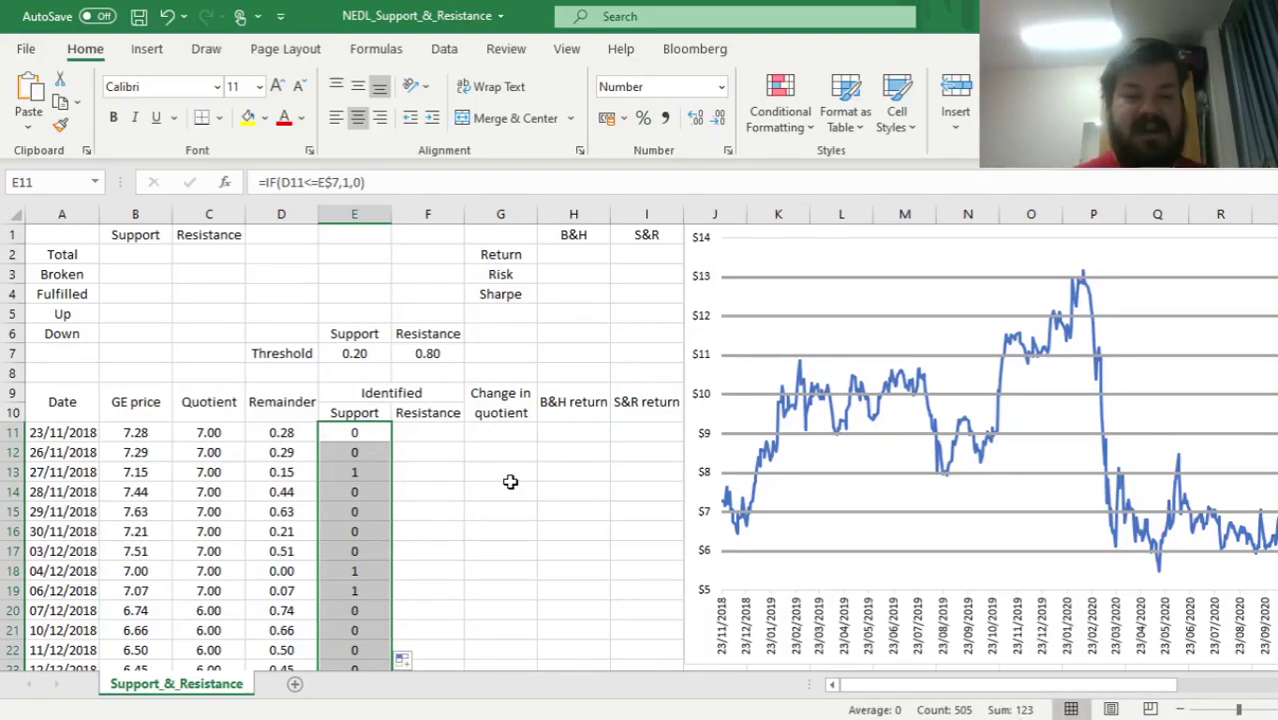
pyautogui.press('Down')
# Copy the exact formula text of E11, =IF(D11<=E$7,1,0), into the first identified resistance cell, F11
pyautogui.click(349, 428)
pyautogui.click(390, 182)
pyautogui.press('Escape')
pyautogui.click(418, 416)
pyautogui.click(415, 438)
pyautogui.click(345, 182)
pyautogui.write('=IF(D11<=E$7,1,0)')
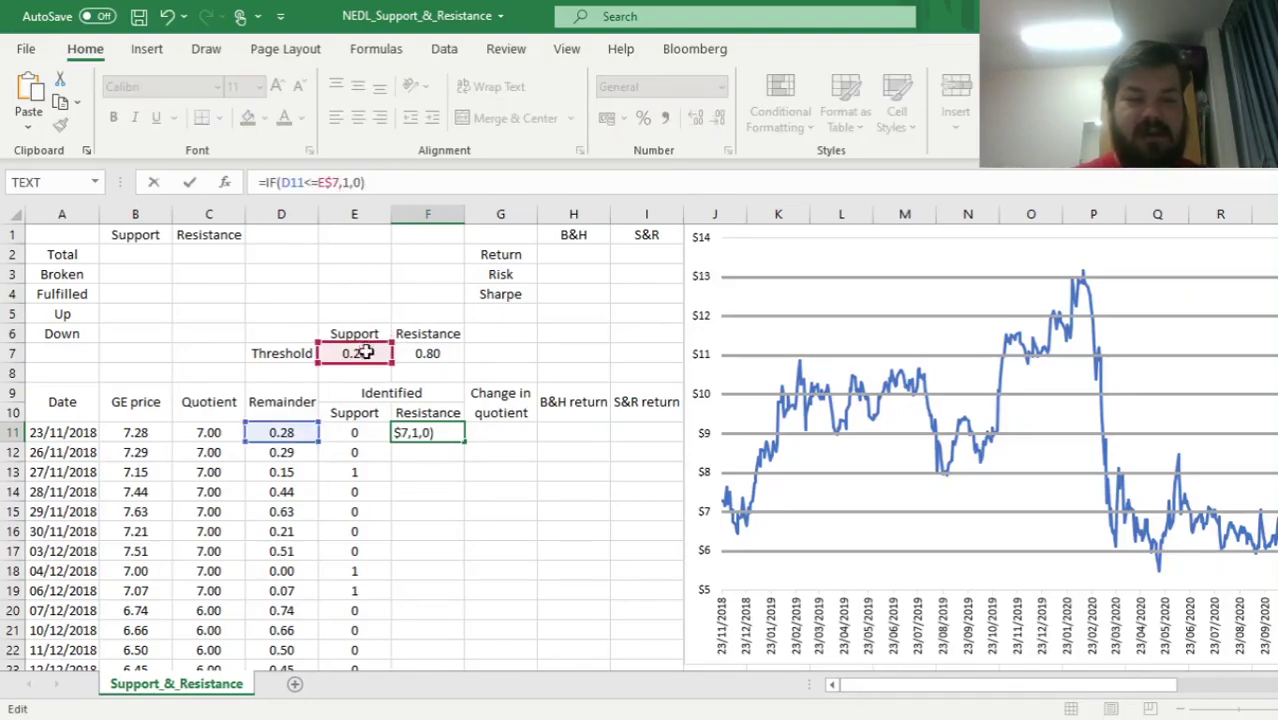
# Change the F11 formula to =IF(D11>=F$7,1,0) and fill it down the identified Resistance column
pyautogui.moveTo(365, 348); pyautogui.dragTo(438, 350)
pyautogui.click(311, 182)
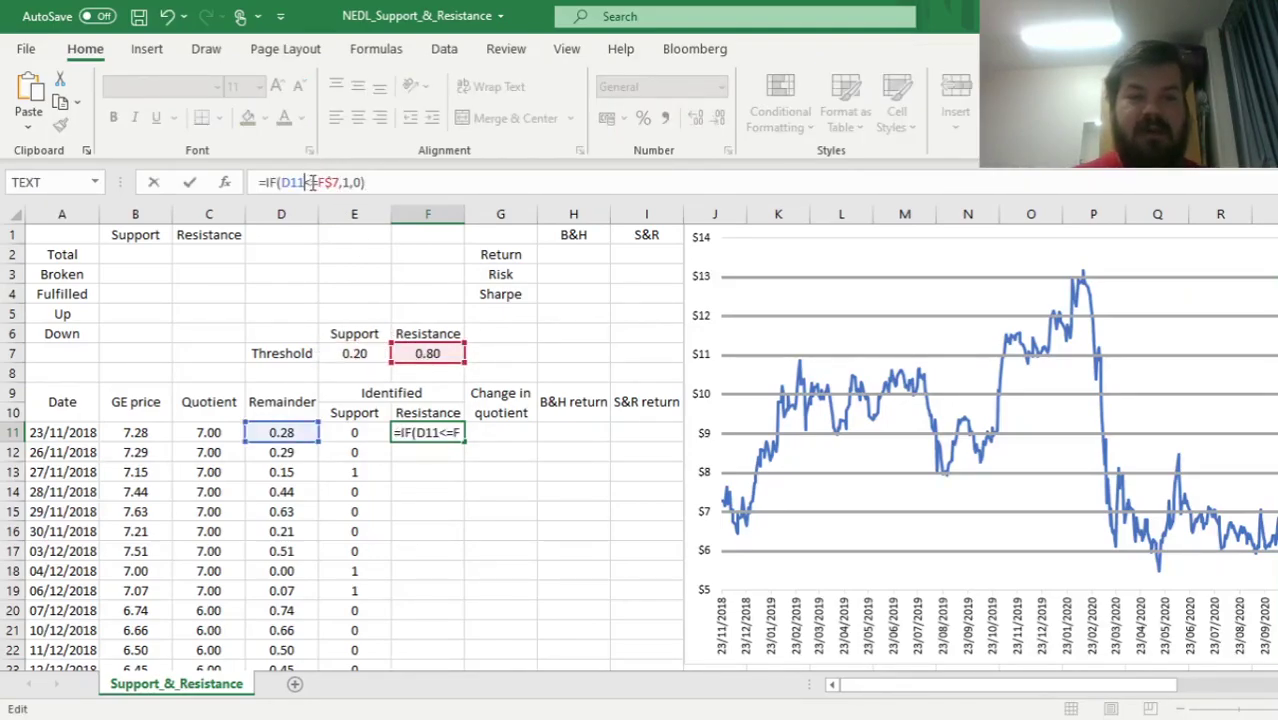
pyautogui.press('Delete')
pyautogui.write('>')
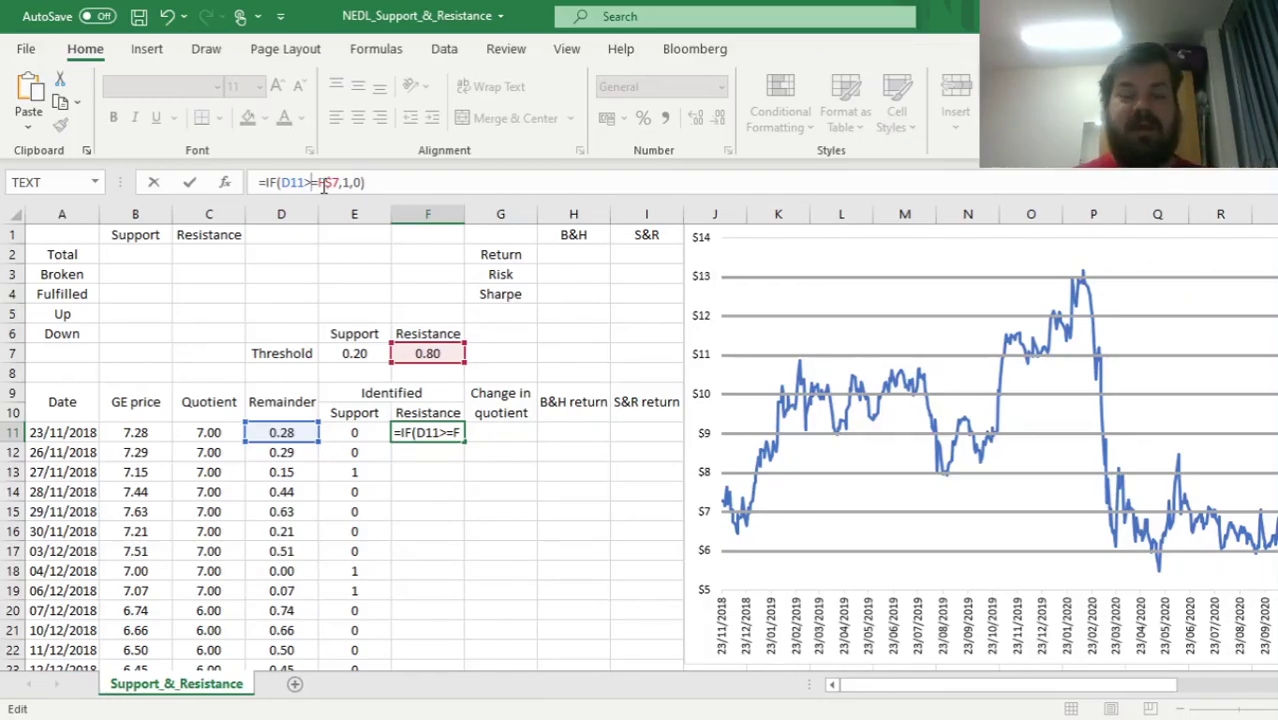
pyautogui.press('Return')
pyautogui.press('Up')
pyautogui.press('Up')
pyautogui.press('Down')
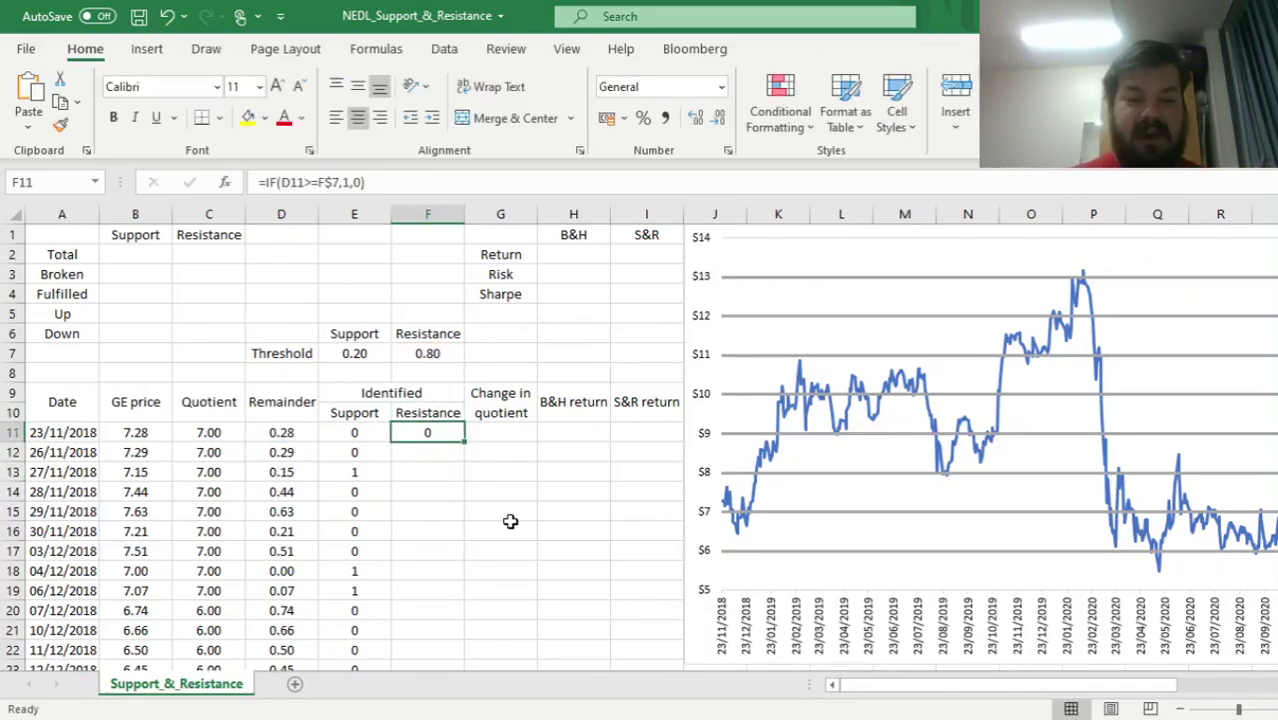
pyautogui.doubleClick(464, 441)
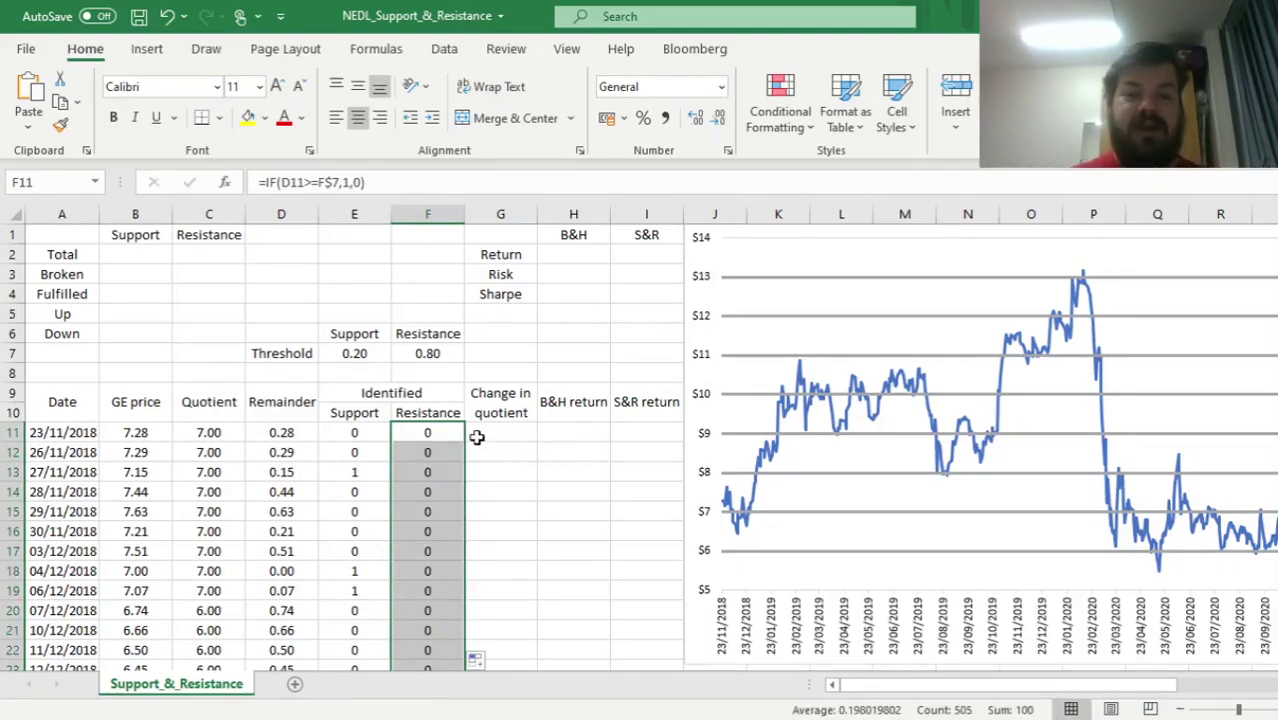
pyautogui.click(427, 434)
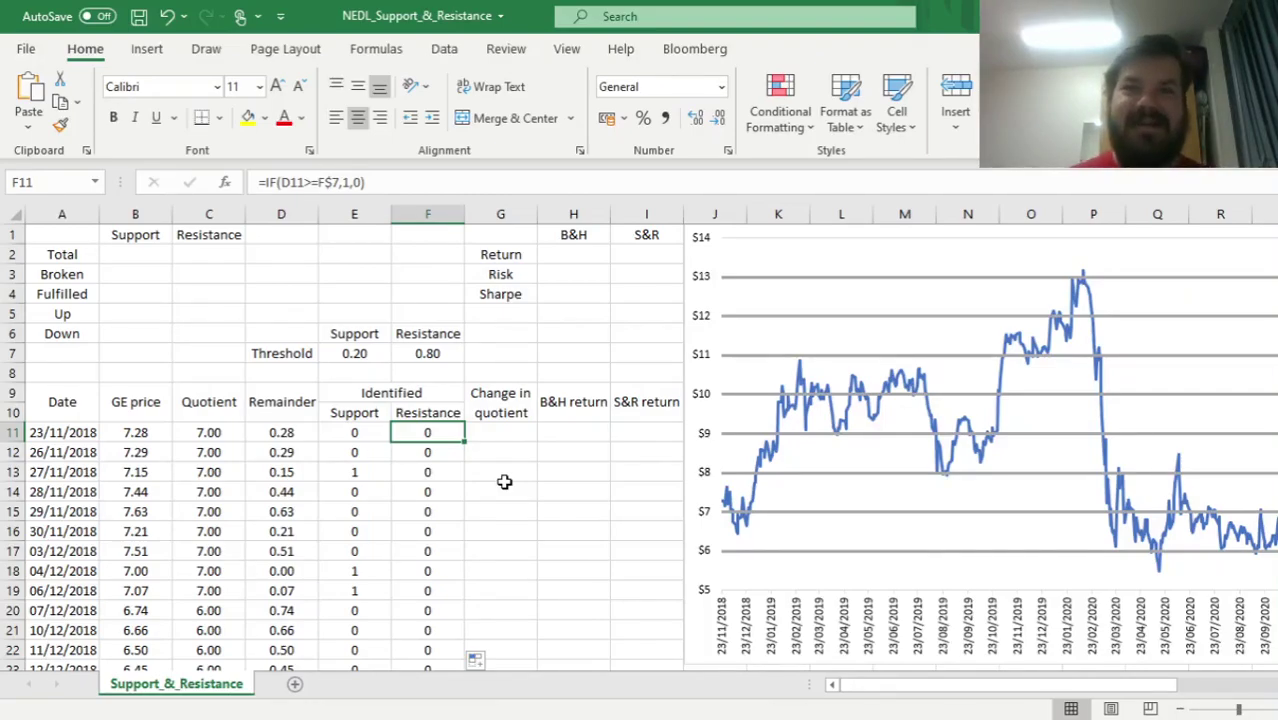
# Calculate the change in quotient in G12 with =C12-C11 and fill the formula down the column
pyautogui.click(500, 450)
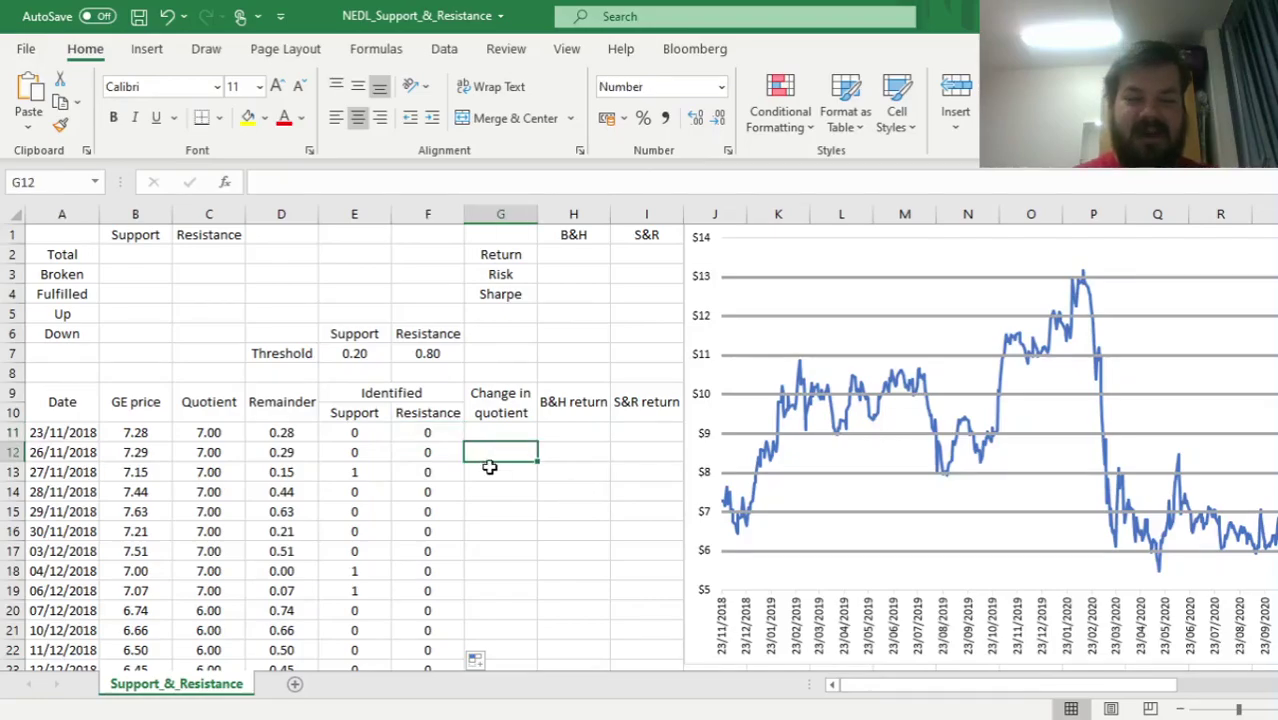
pyautogui.write('=')
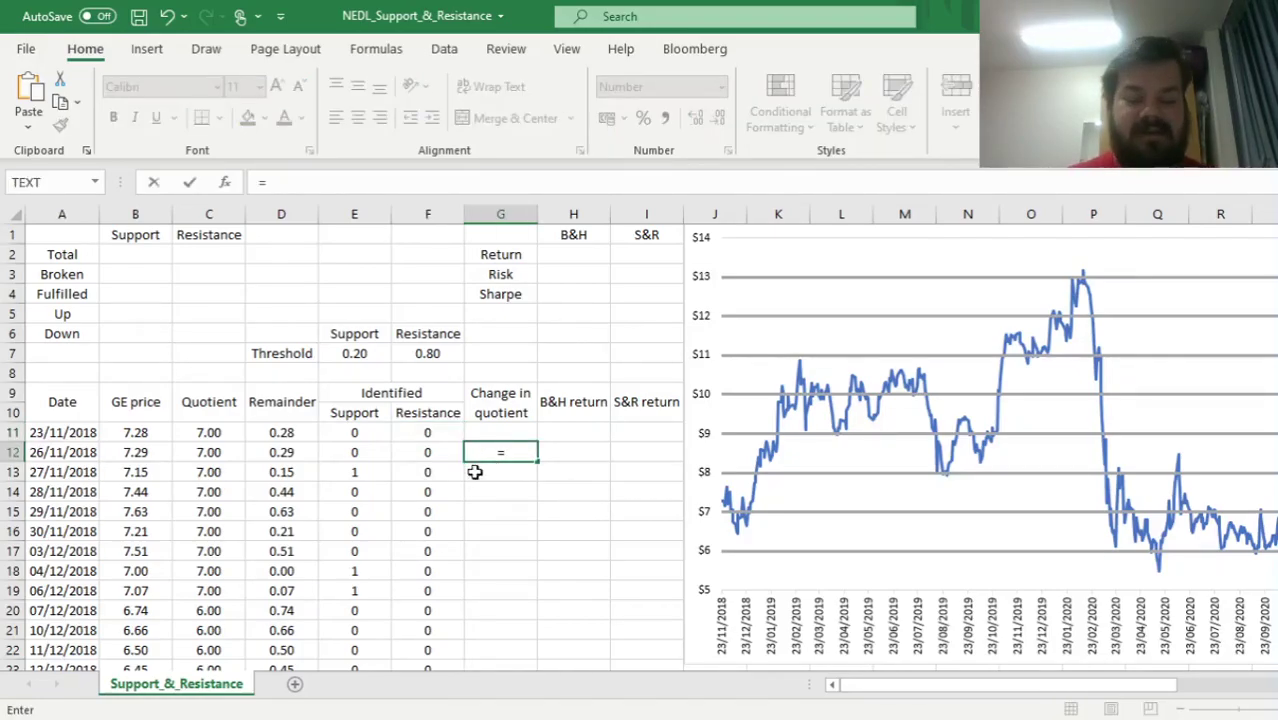
pyautogui.click(208, 452)
pyautogui.write('-')
pyautogui.click(203, 432)
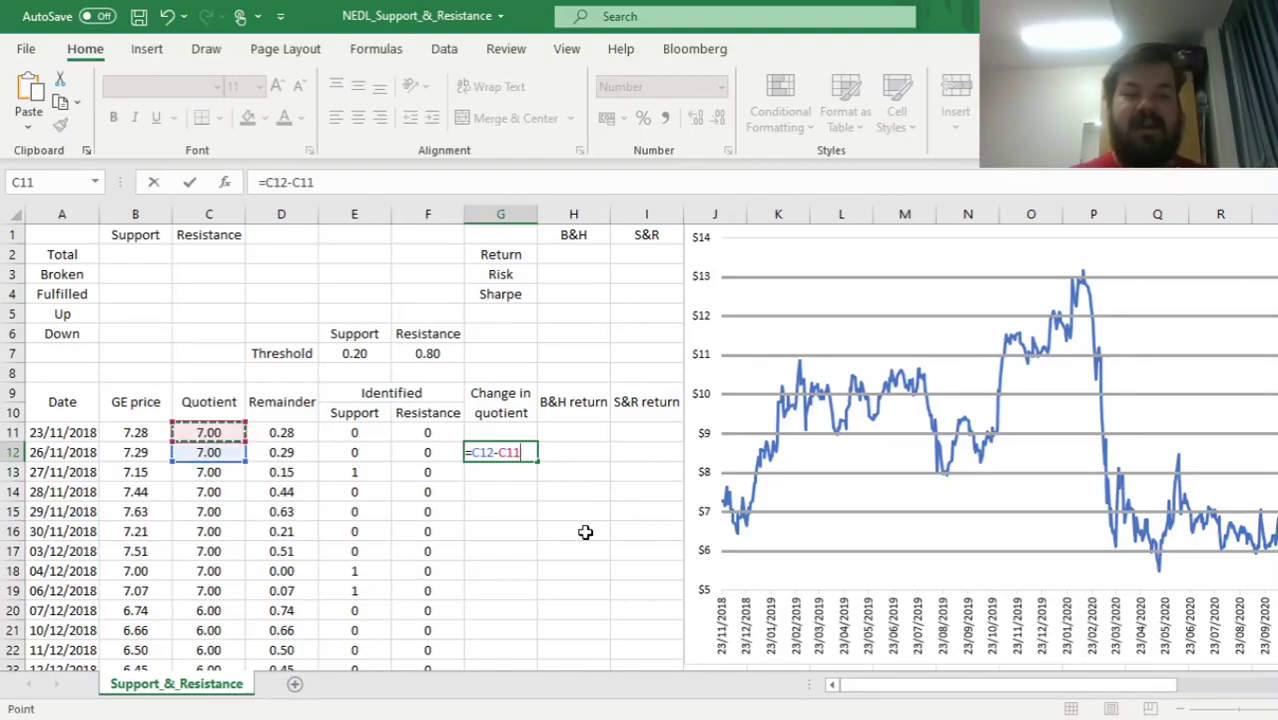
pyautogui.hotkey('ctrl', 'Return')
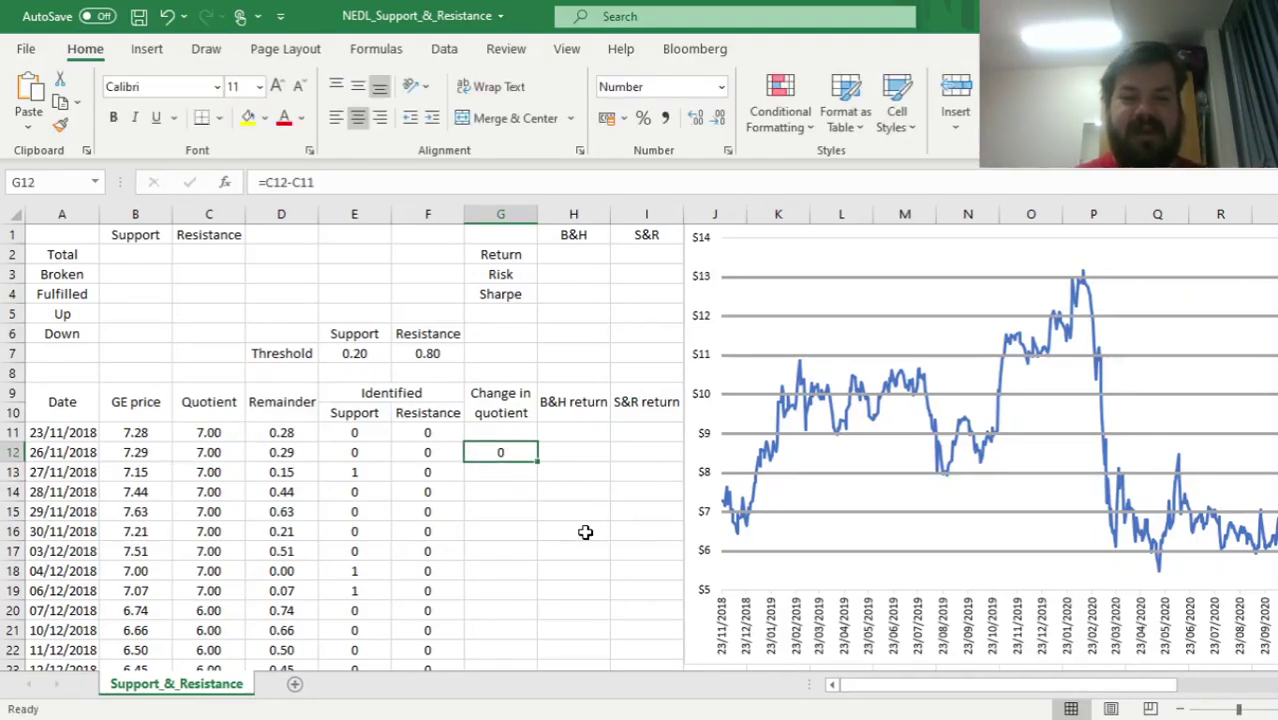
pyautogui.doubleClick(543, 460)
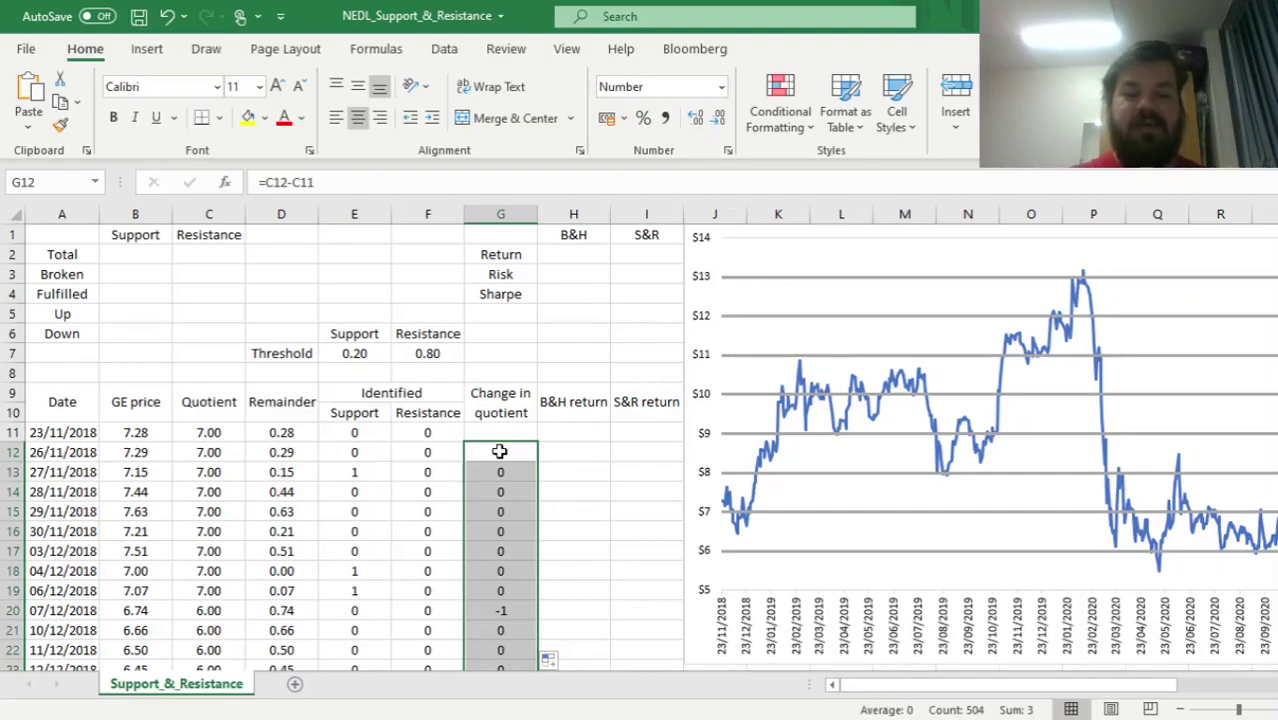
pyautogui.click(500, 452)
# Examine the support flags in rows 18 to 20 against the prices, remainders, support threshold and changes in quotient
pyautogui.click(360, 575)
pyautogui.click(345, 556)
pyautogui.click(338, 571)
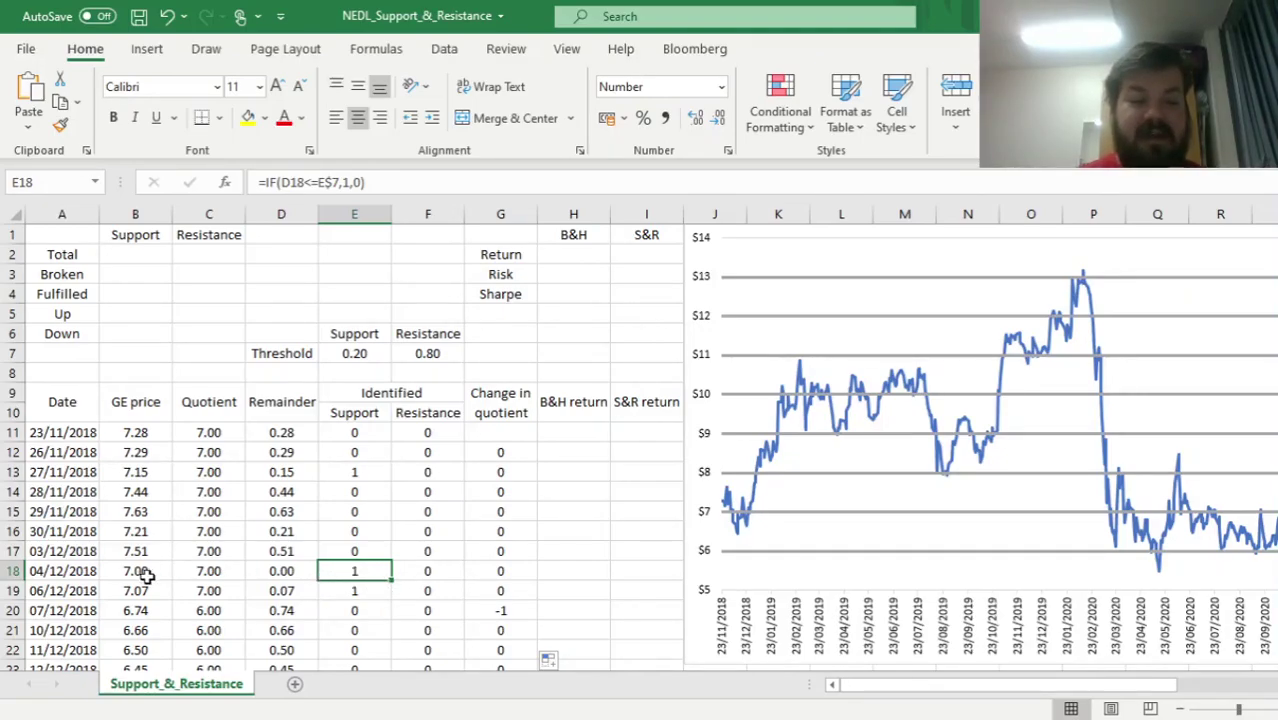
pyautogui.click(113, 570)
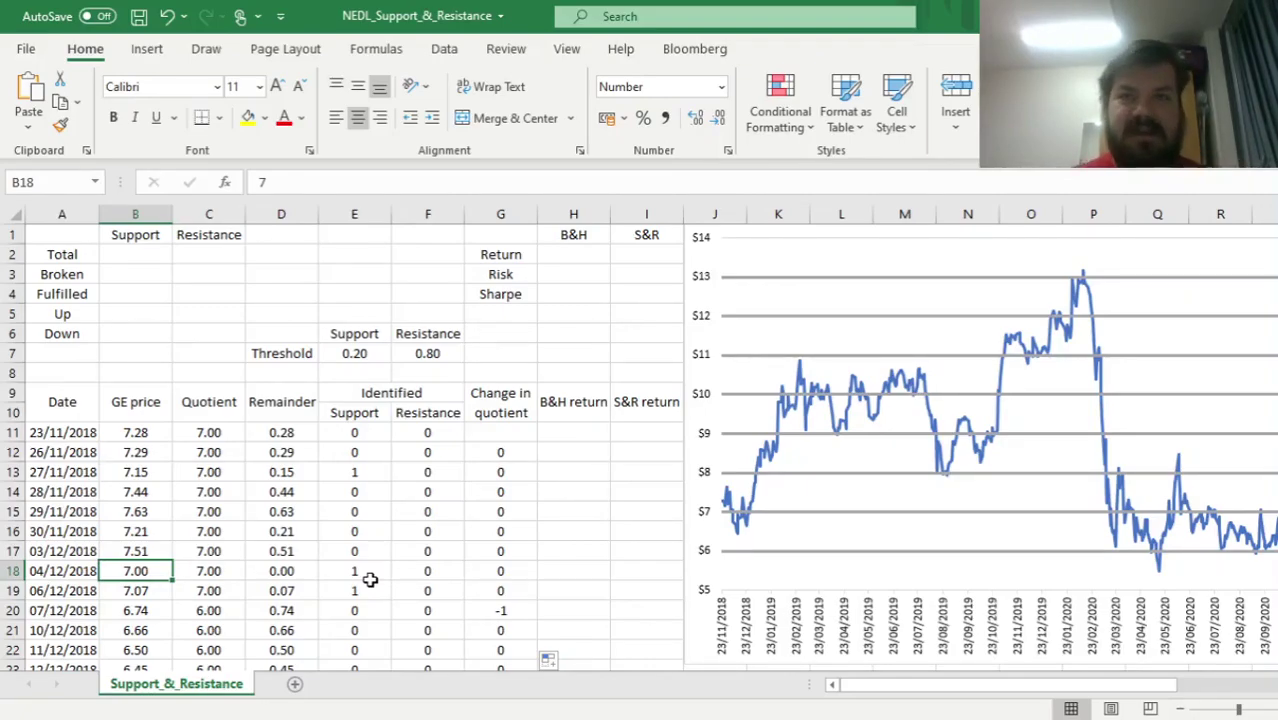
pyautogui.click(138, 590)
pyautogui.click(492, 592)
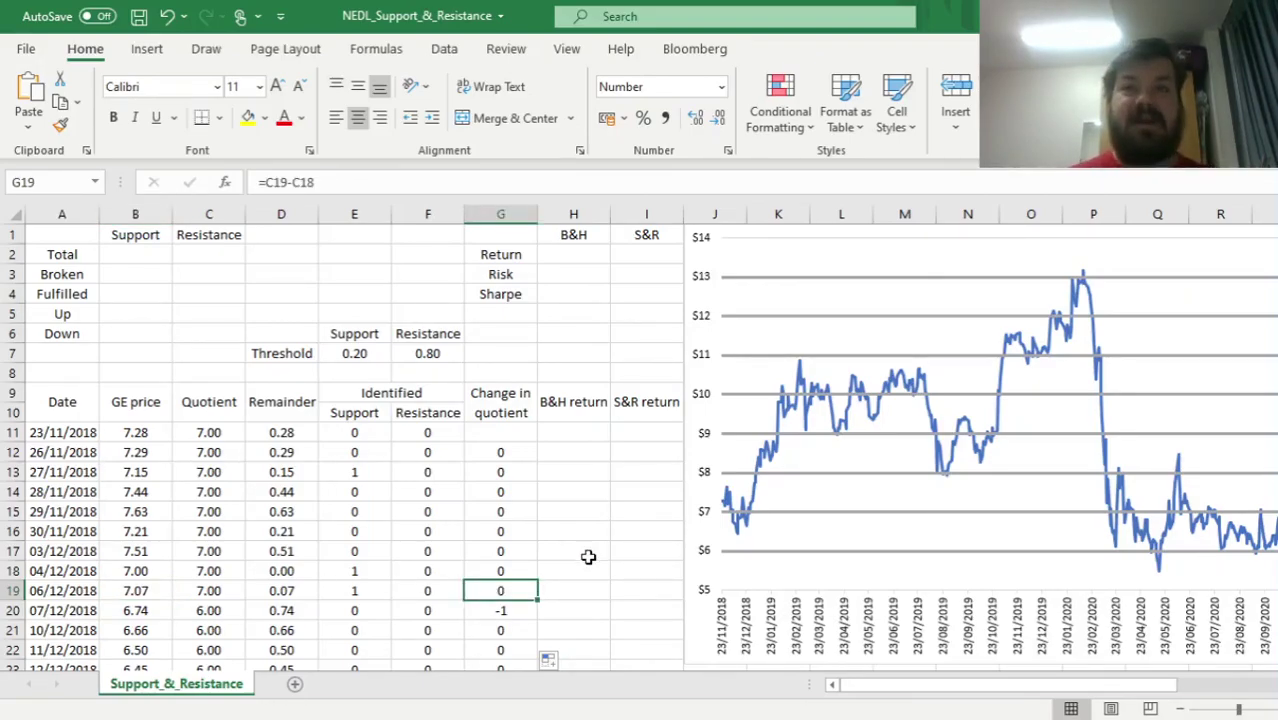
pyautogui.click(362, 589)
pyautogui.click(129, 590)
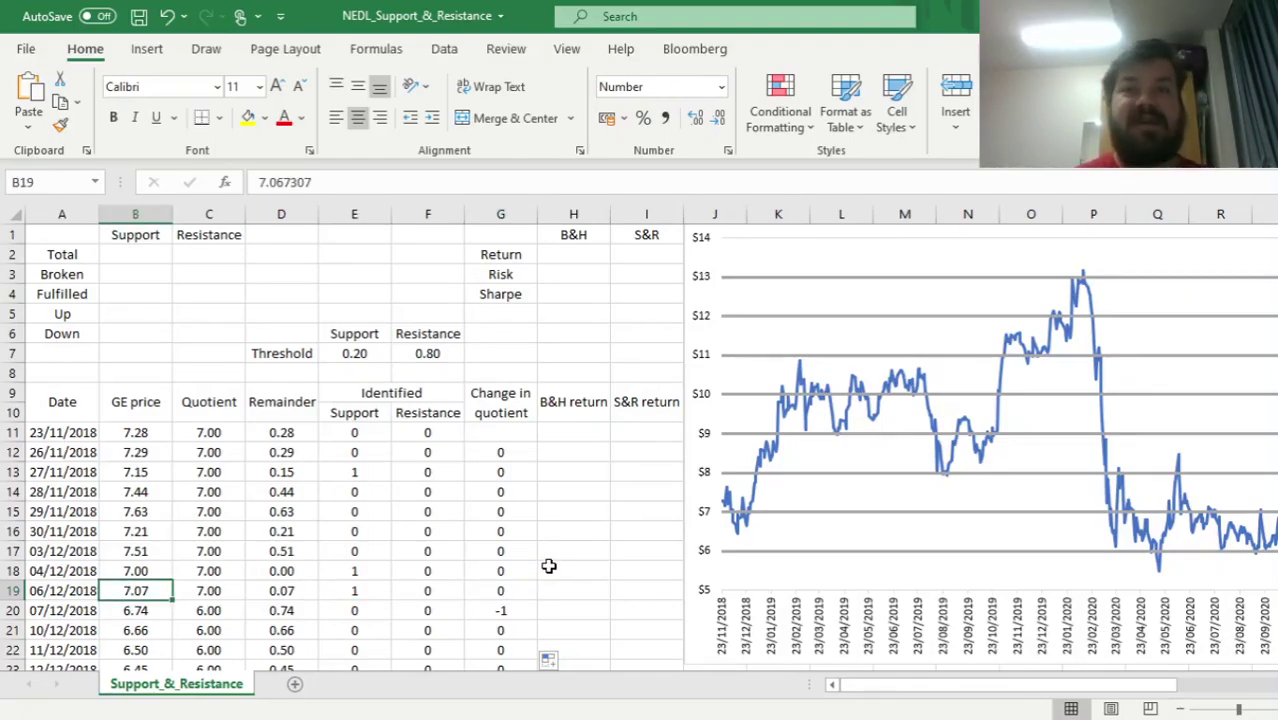
pyautogui.click(280, 592)
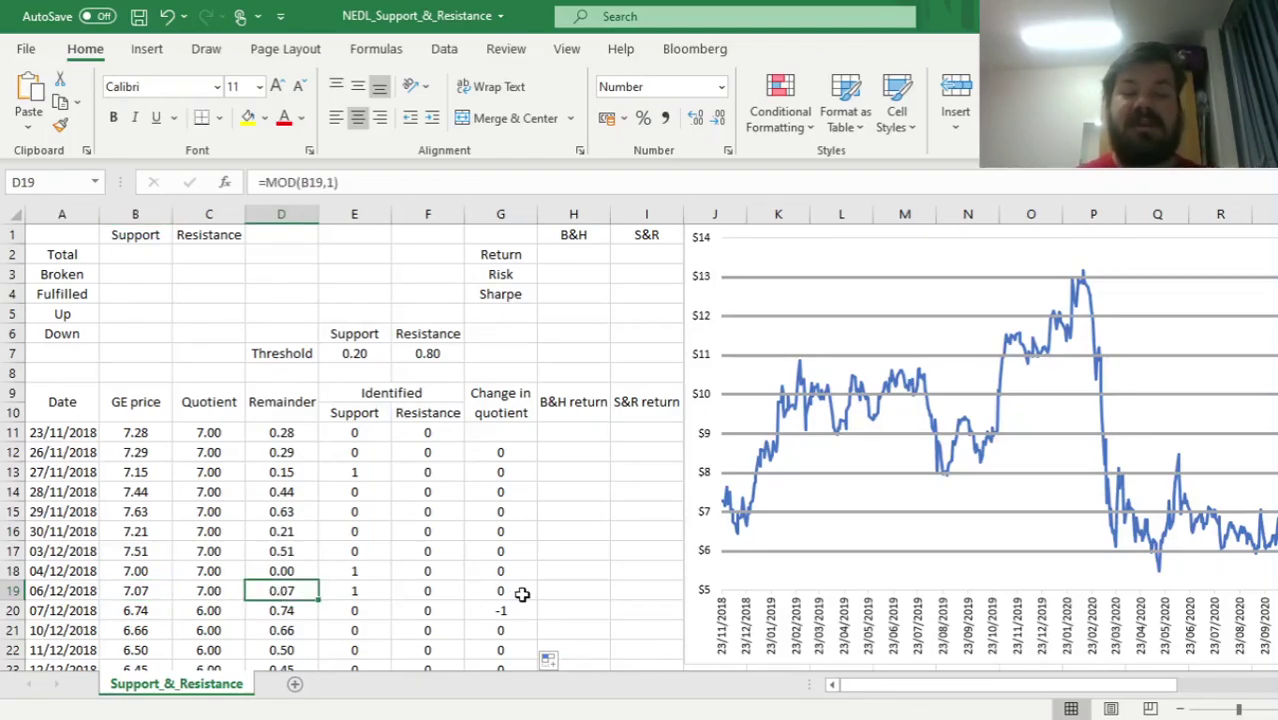
pyautogui.click(364, 593)
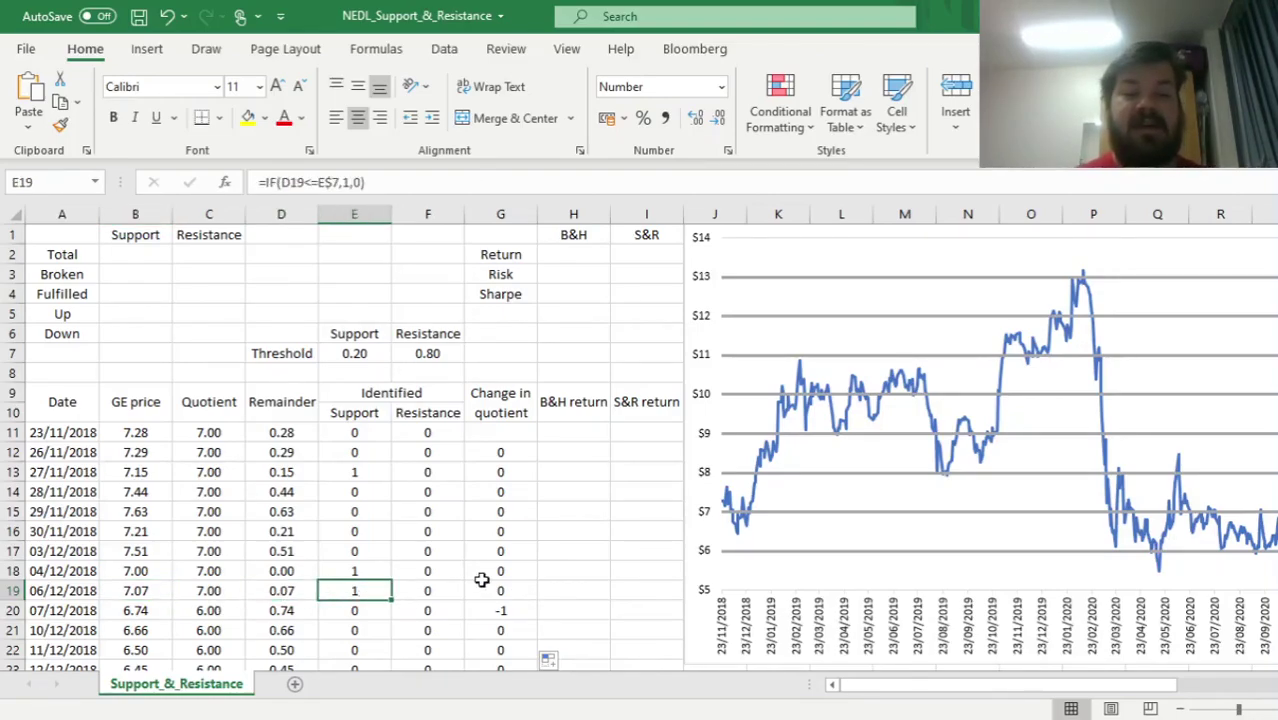
pyautogui.click(364, 352)
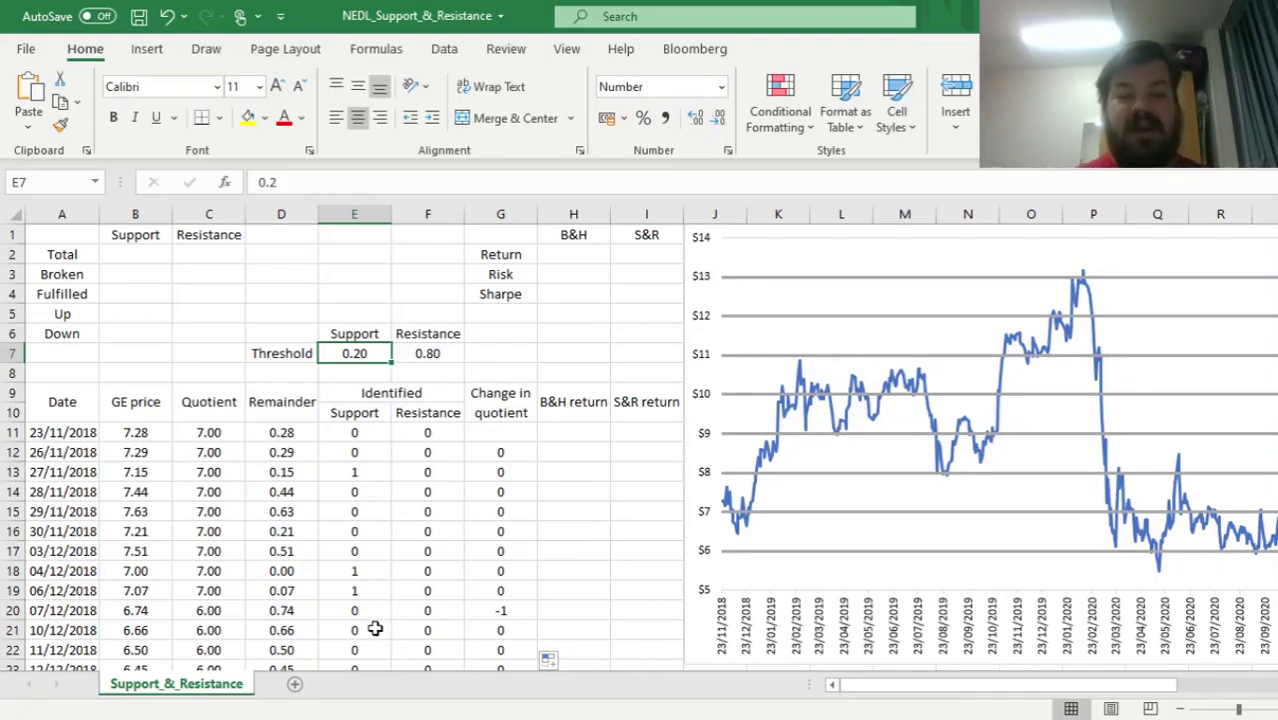
pyautogui.click(352, 590)
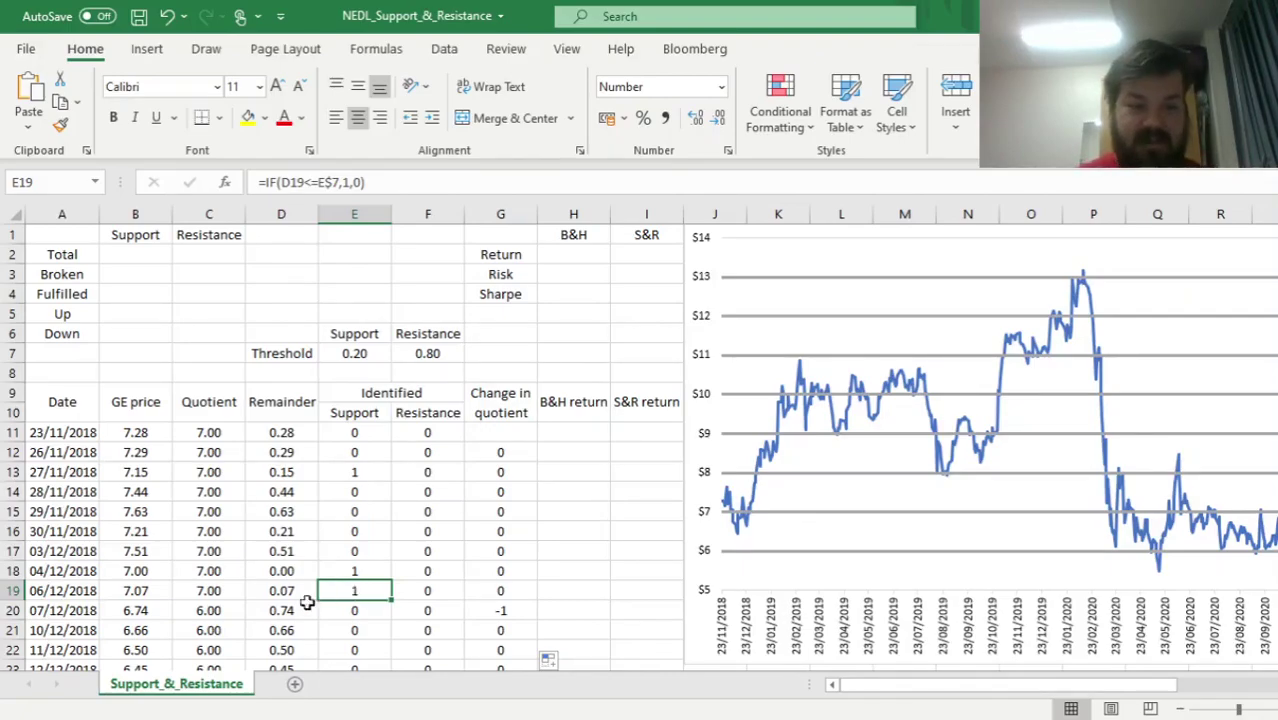
pyautogui.click(130, 611)
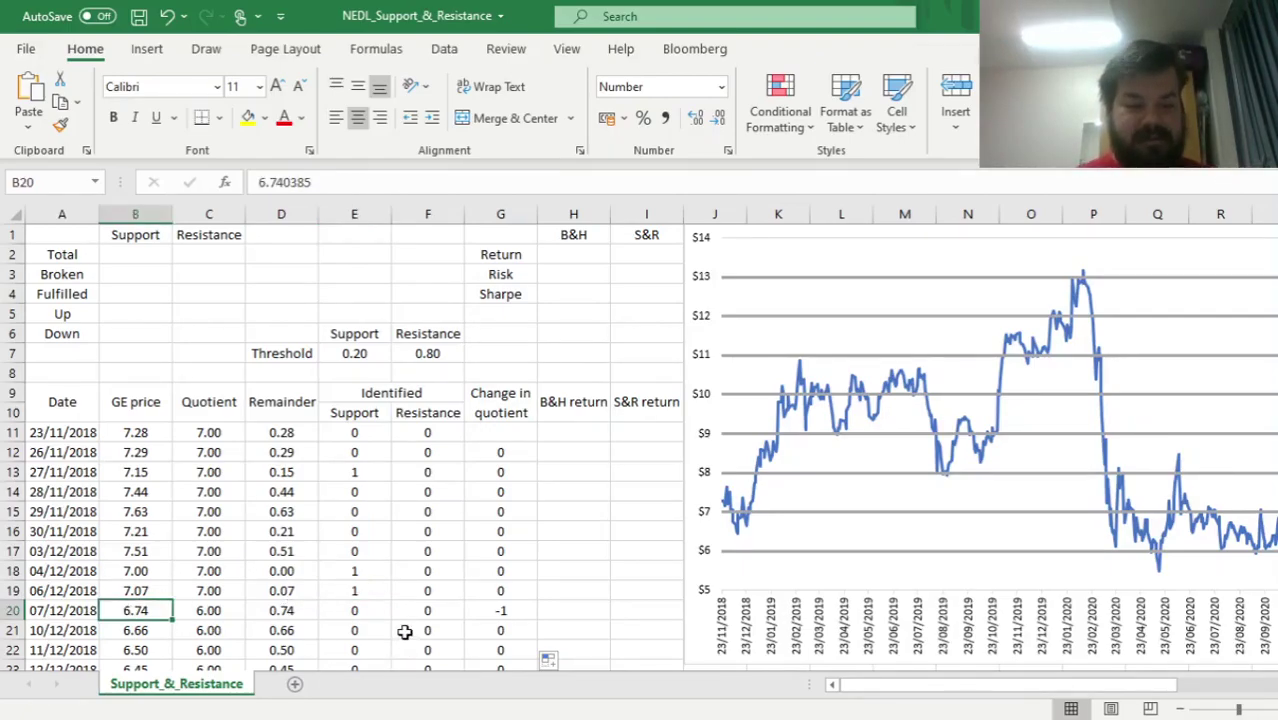
pyautogui.click(513, 611)
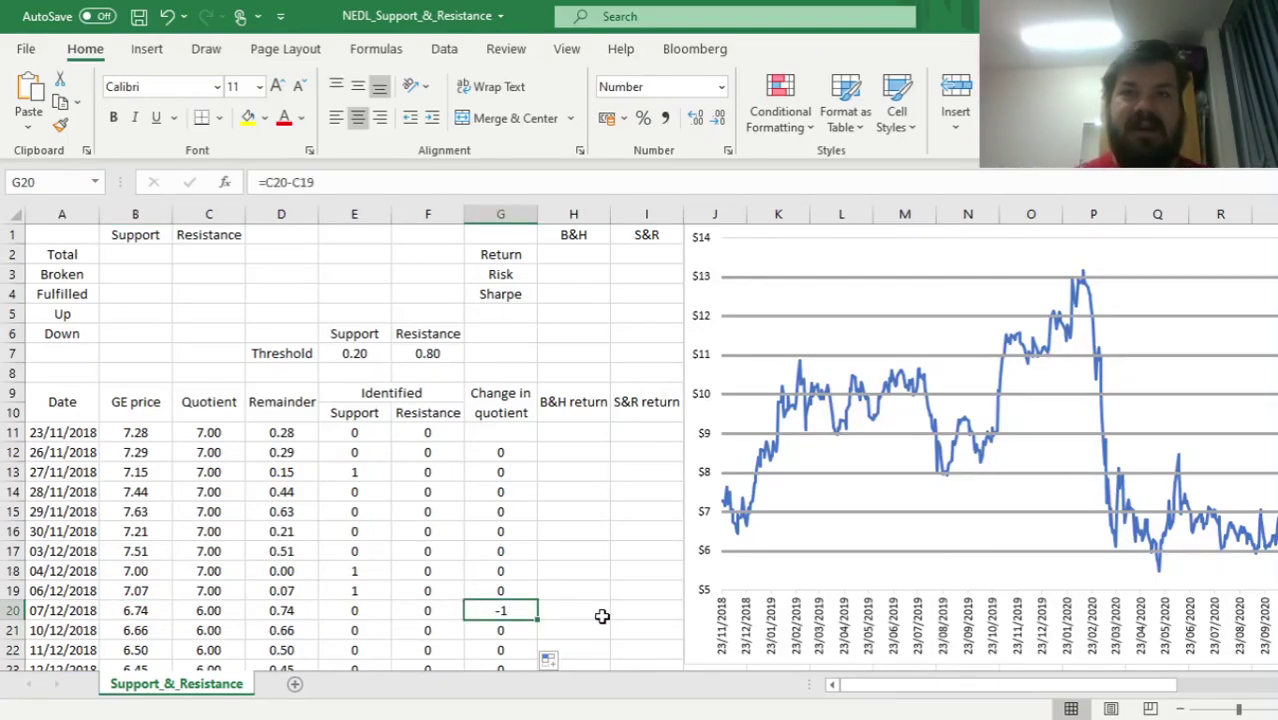
# Total the identified support flags in B2 with =SUM(E11:E514), leaving out the last row, 515
pyautogui.click(131, 257)
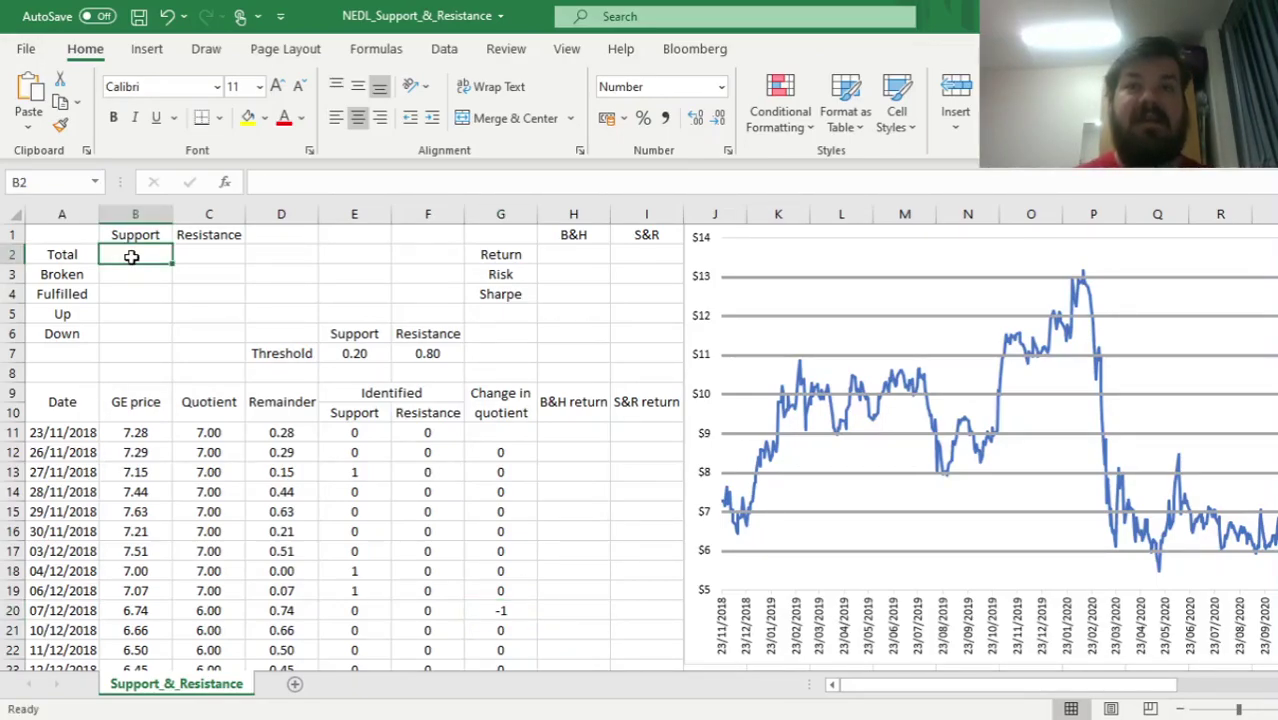
pyautogui.write('=SUM(')
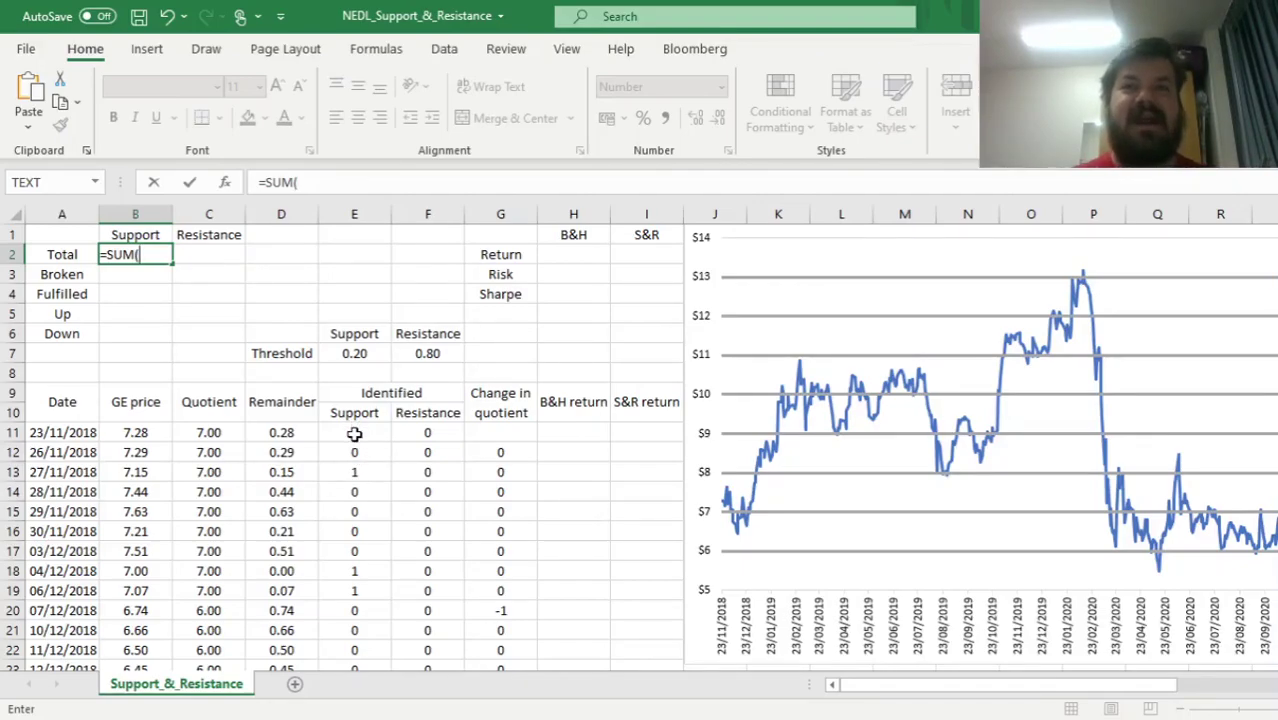
pyautogui.click(354, 434)
pyautogui.hotkey('ctrl', 'shift', 'Down')
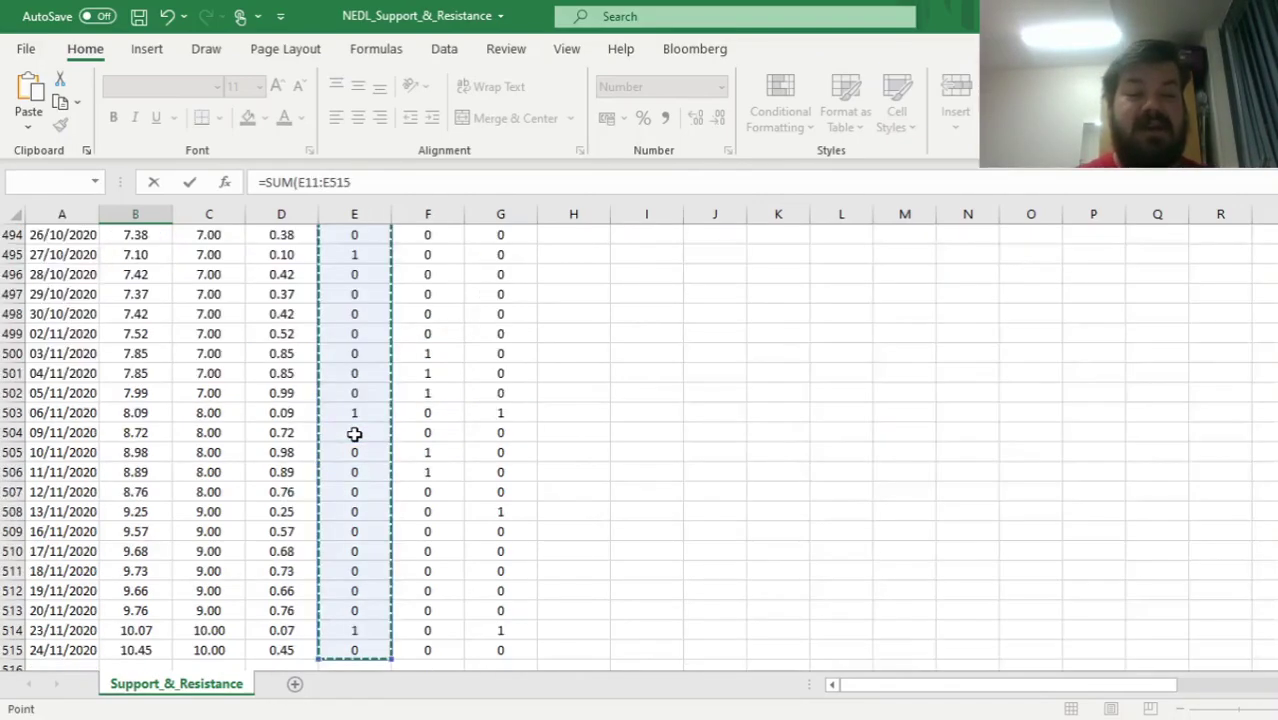
pyautogui.moveTo(387, 660); pyautogui.dragTo(391, 645)
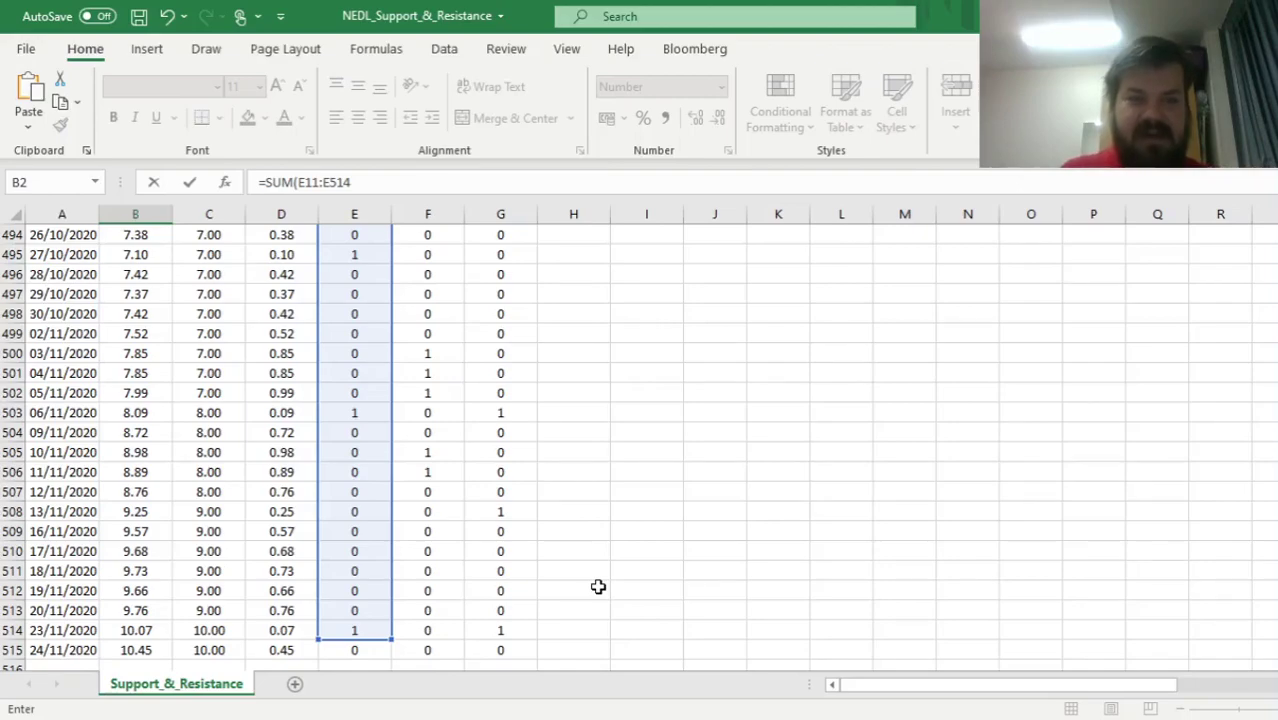
pyautogui.click(366, 183)
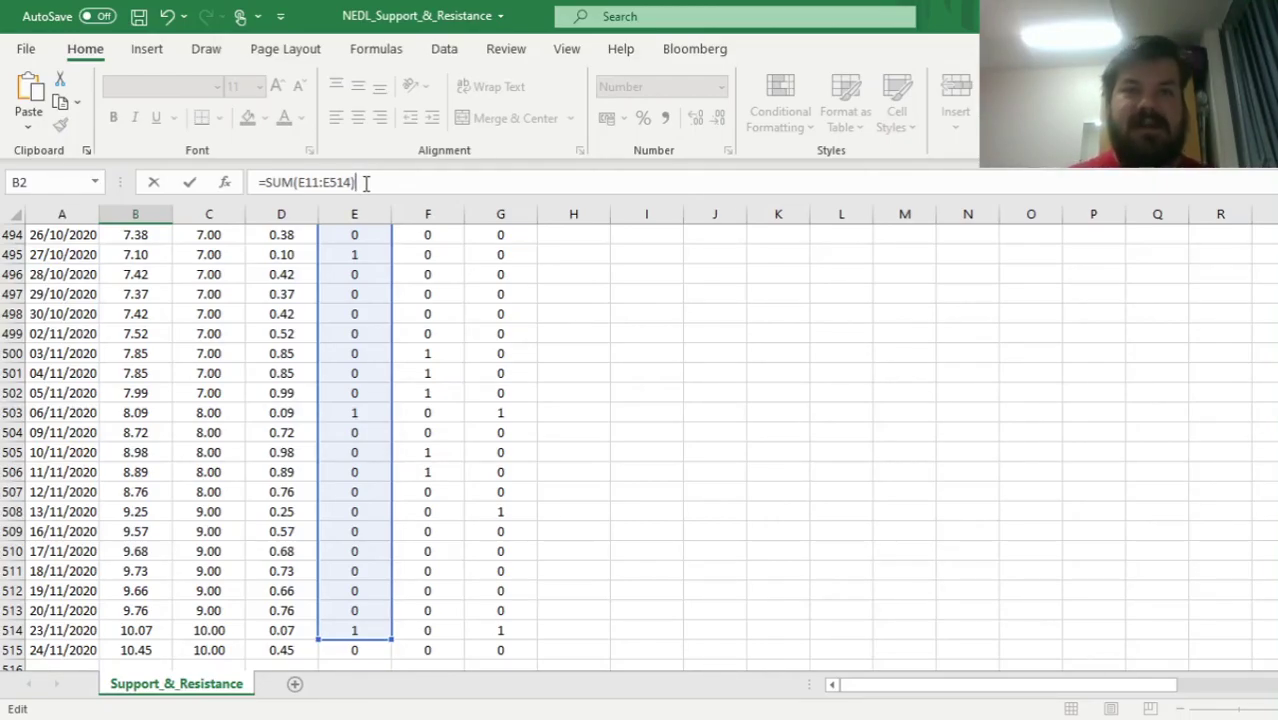
pyautogui.hotkey('shift', 'Return')
# Fill the support total formula from B2 across to the resistance total in C2 and check both formulas
pyautogui.press('Down')
pyautogui.moveTo(177, 256); pyautogui.dragTo(236, 258)
pyautogui.click(200, 308)
pyautogui.click(142, 256)
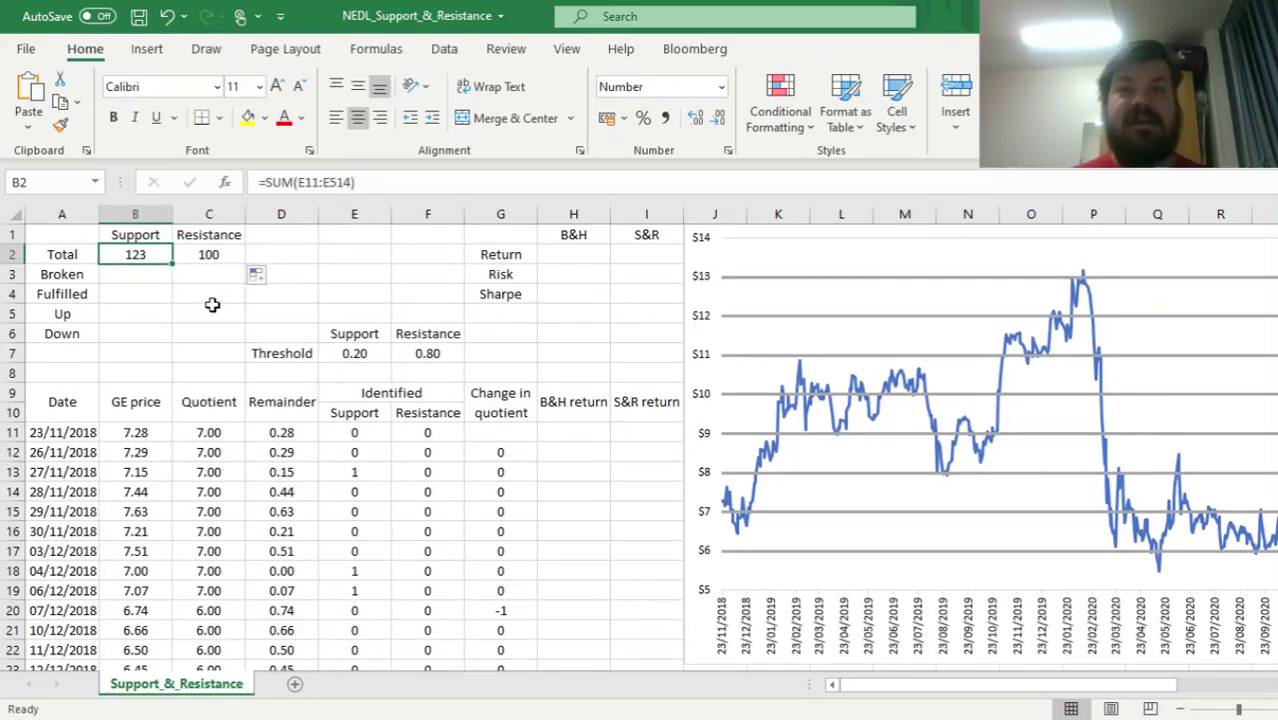
pyautogui.press('Right')
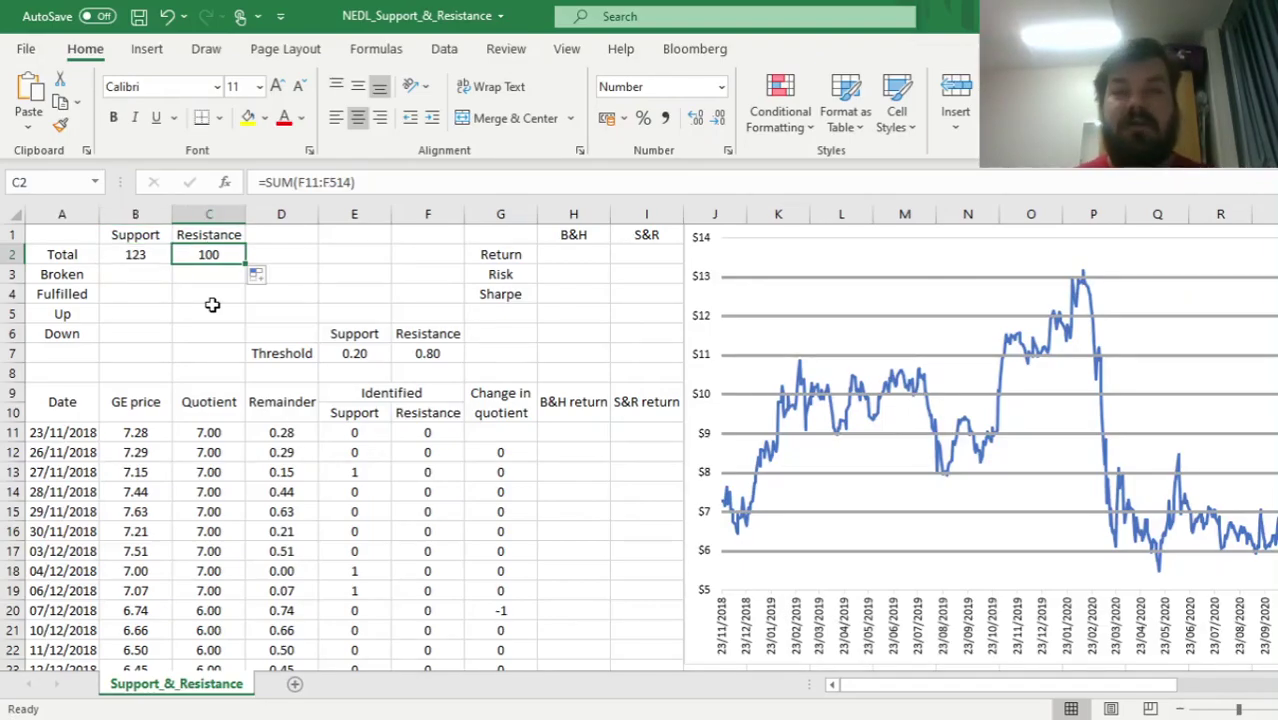
# Begin the broken support count in B3 with a COUNTIFS formula whose first condition is E11:E514 equal to 1
pyautogui.press('Down')
pyautogui.press('Left')
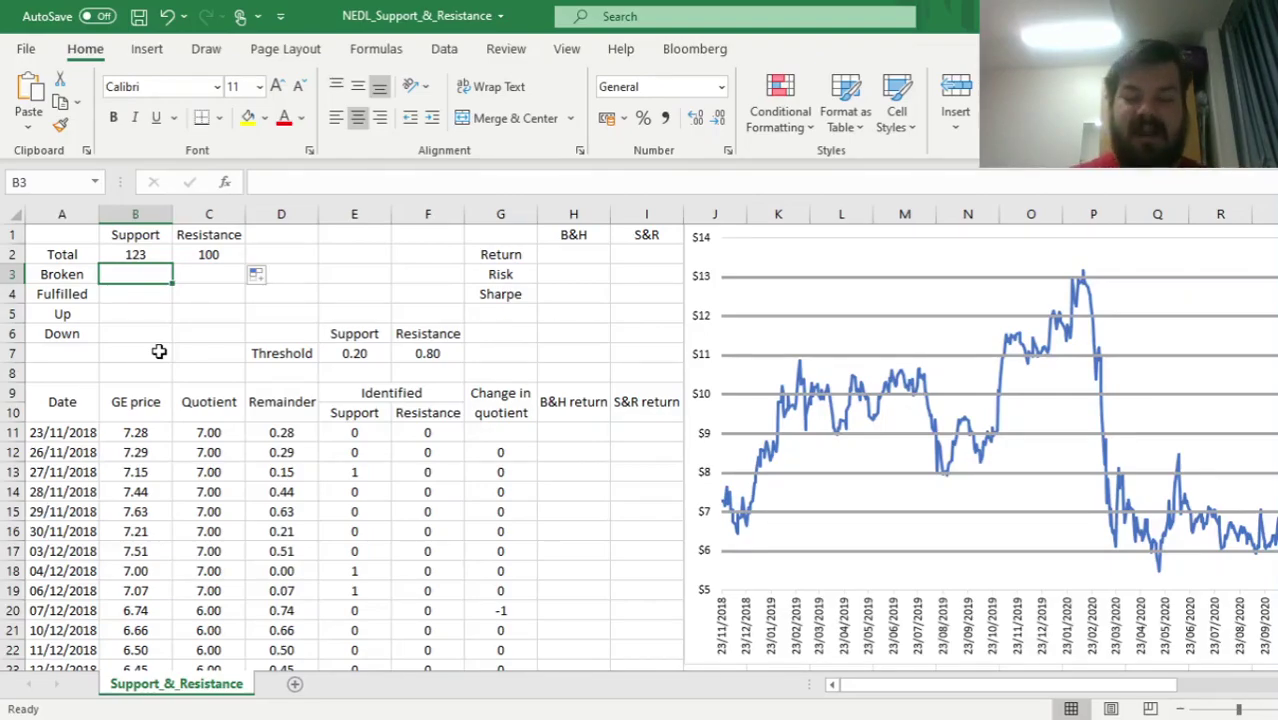
pyautogui.write('=COUNTIFS(')
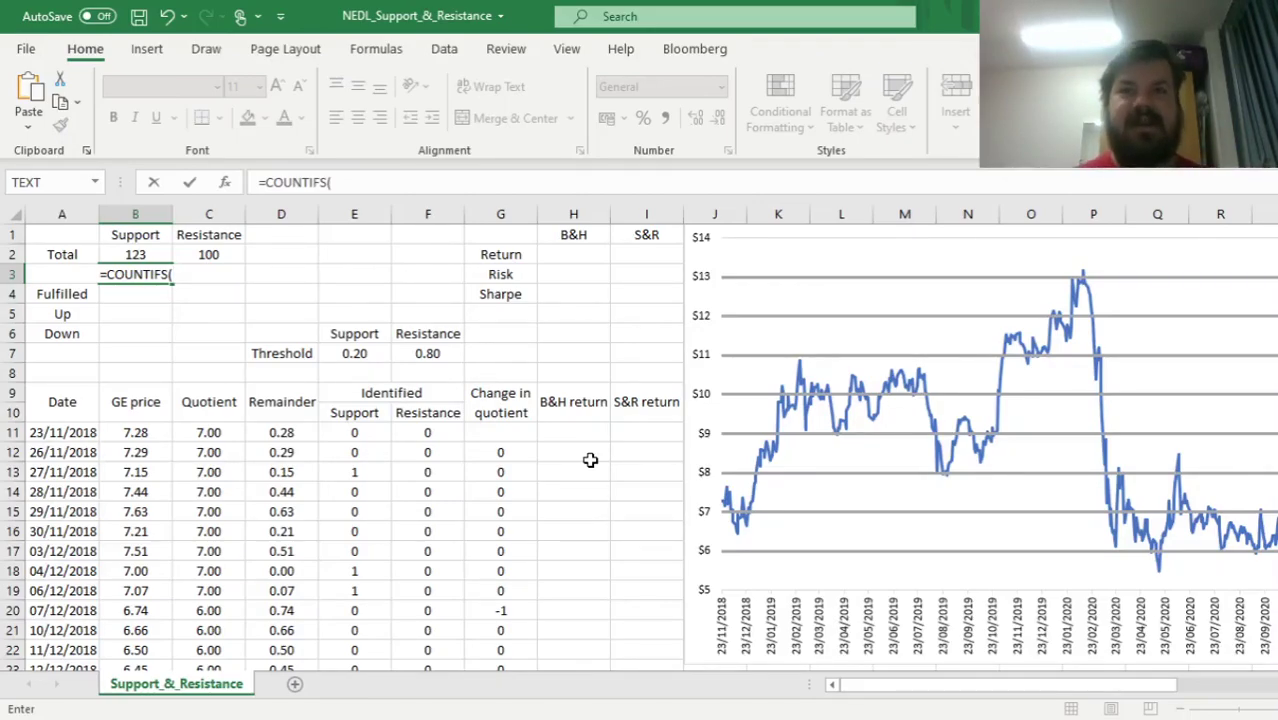
pyautogui.click(345, 430)
pyautogui.hotkey('ctrl', 'shift', 'Down')
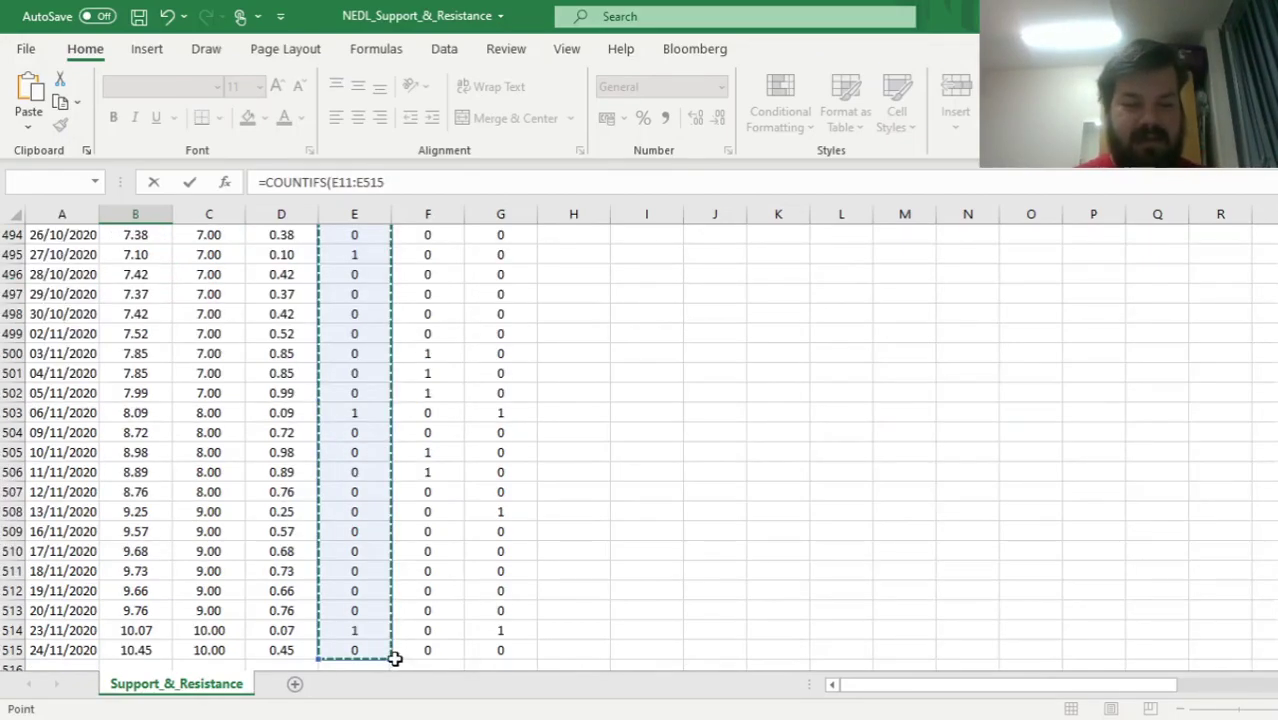
pyautogui.keyDown('shift'); pyautogui.click(385, 632); pyautogui.keyUp('shift')
pyautogui.click(401, 182)
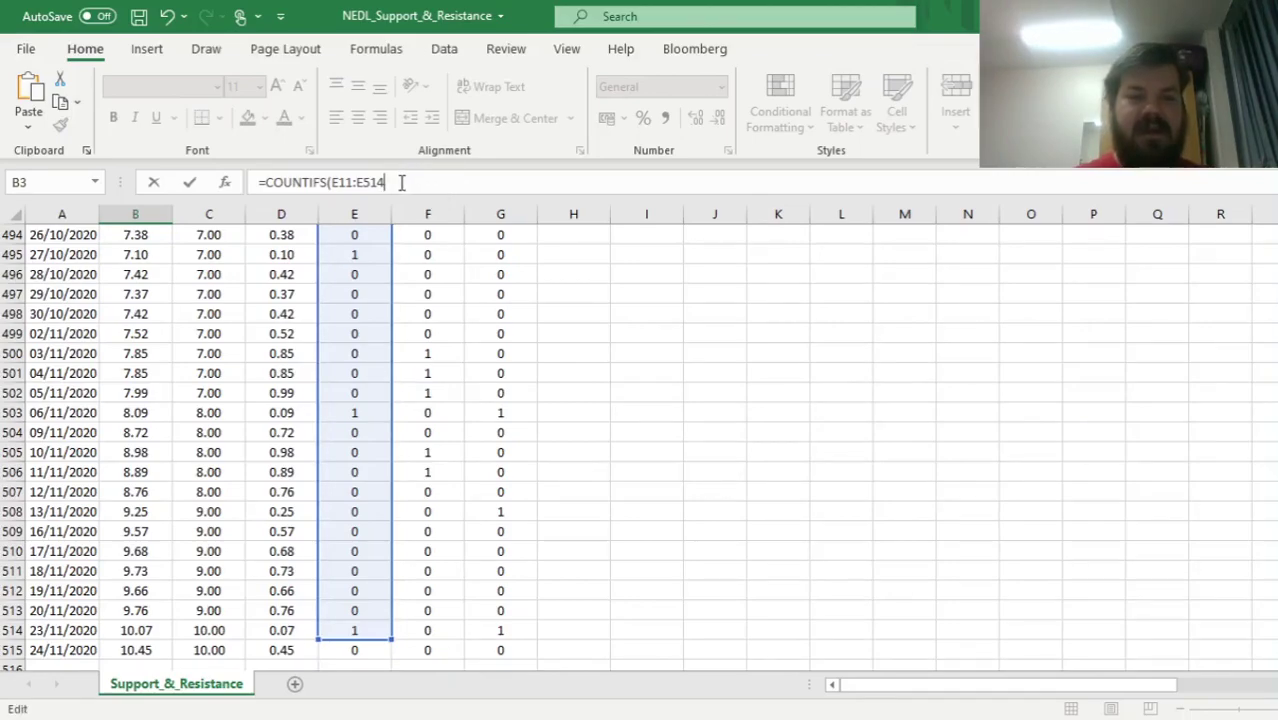
pyautogui.write(',1,')
# Complete the B3 formula as =COUNTIFS(E11:E514,1,G12:G515,-1), so that it counts flags followed by a quotient drop
pyautogui.click(505, 471)
pyautogui.hotkey('ctrl', 'Up')
pyautogui.press('Up')
pyautogui.press('Down')
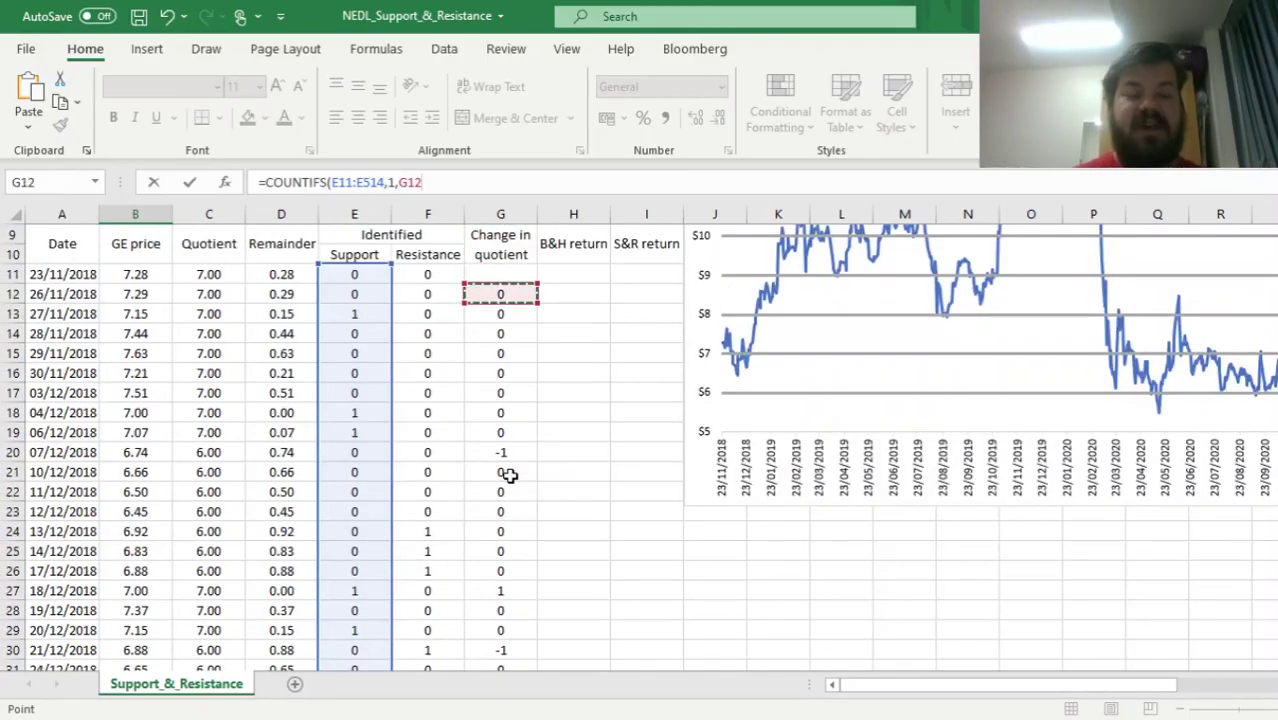
pyautogui.hotkey('ctrl', 'shift', 'Down')
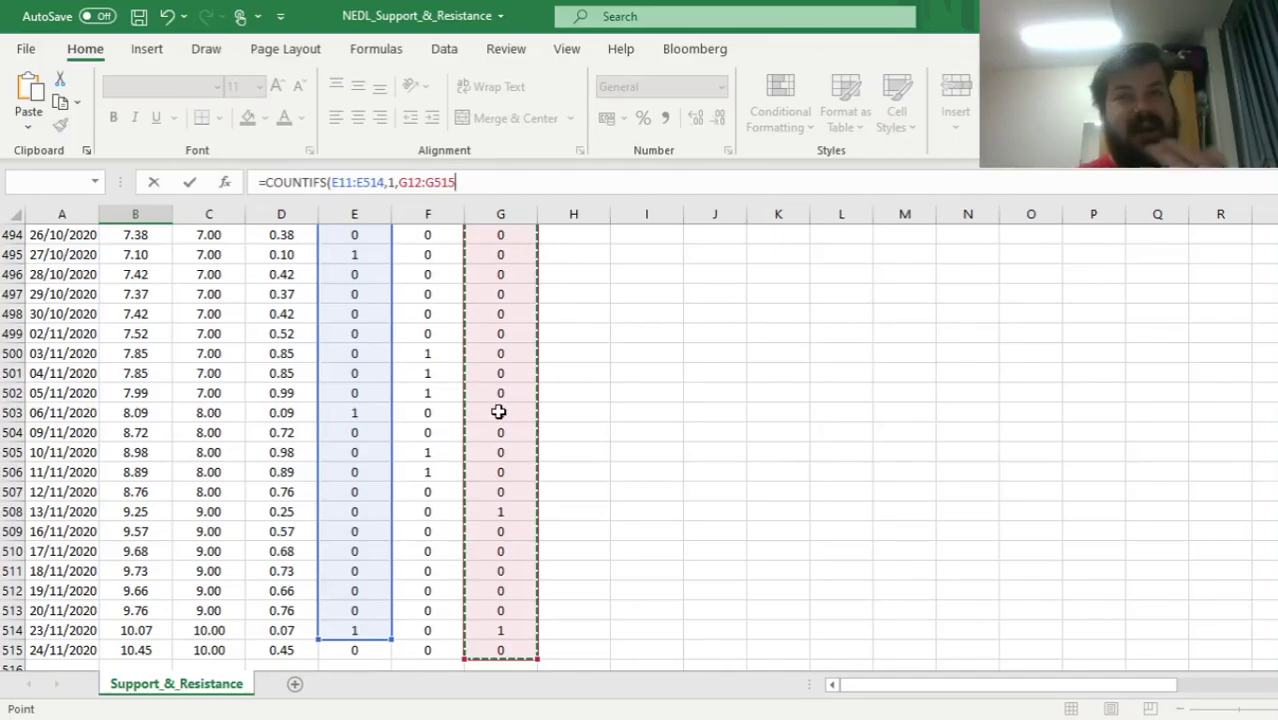
pyautogui.write(',')
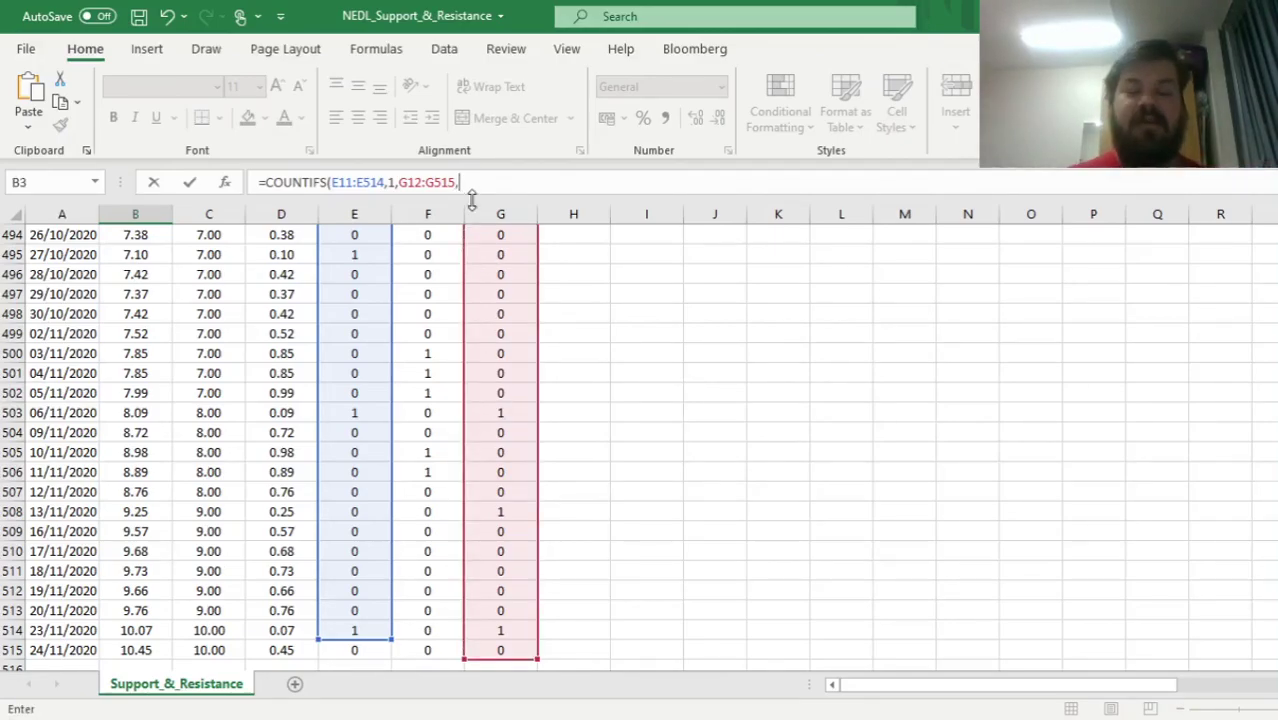
pyautogui.write('-1)')
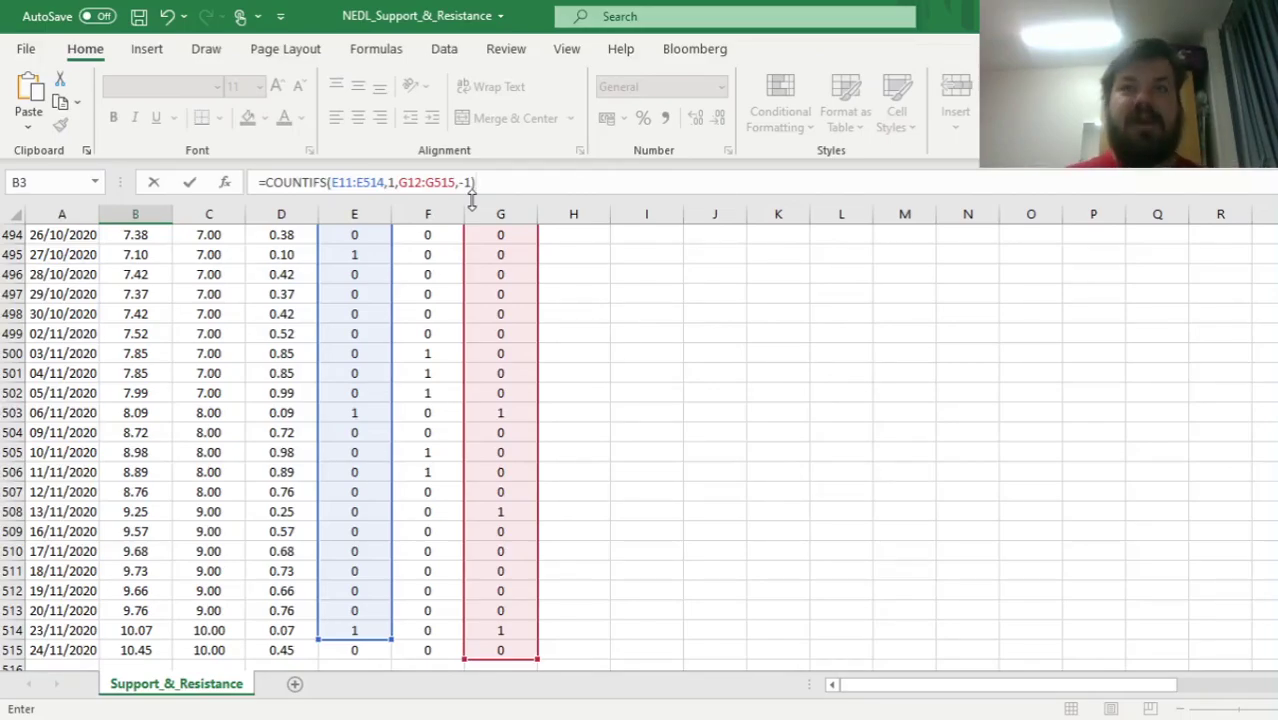
pyautogui.hotkey('ctrl', 'Return')
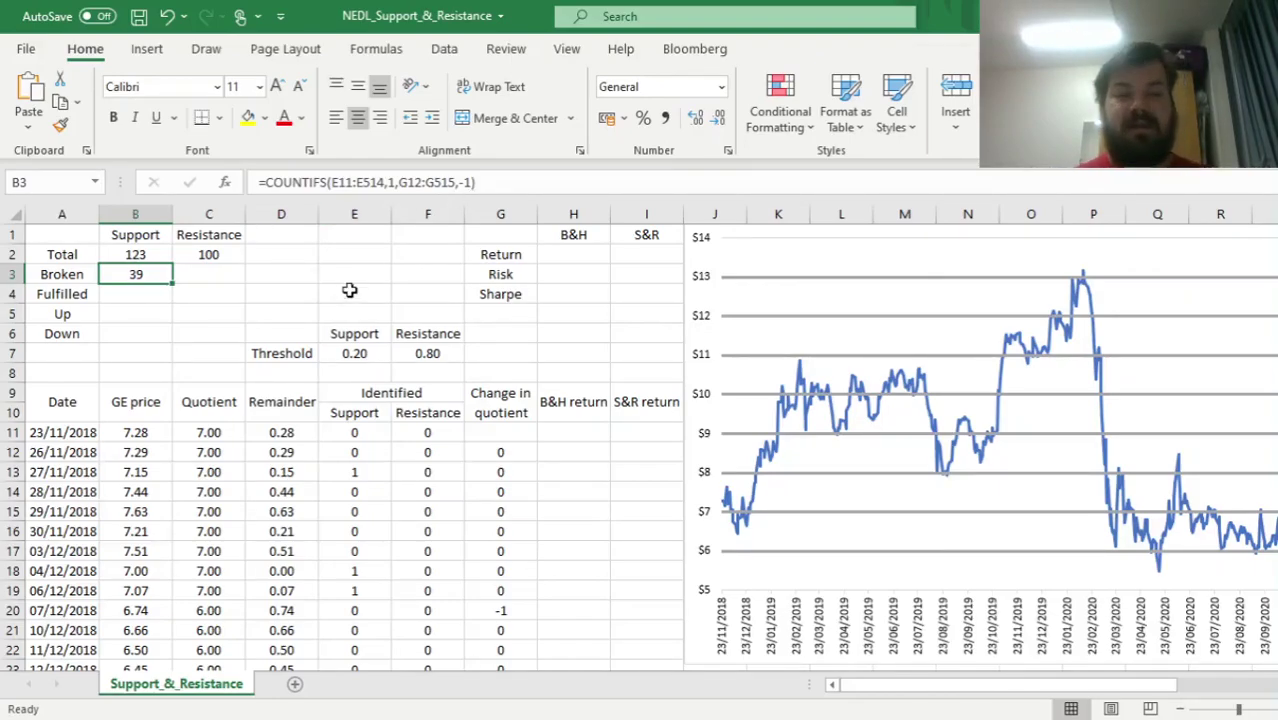
# Copy the exact formula text of B3, =COUNTIFS(E11:E514,1,G12:G515,-1), into the broken resistance cell, C3
pyautogui.click(502, 178)
pyautogui.press('Escape')
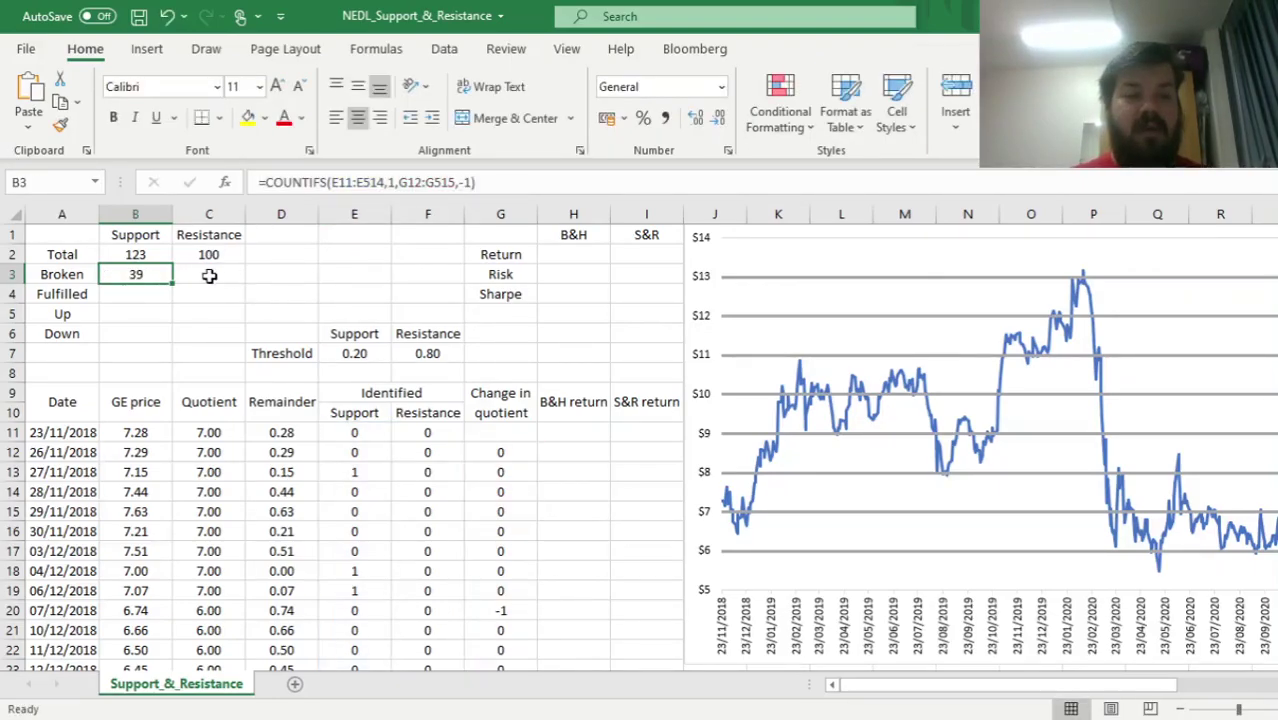
pyautogui.click(205, 274)
pyautogui.click(298, 181)
pyautogui.write('=COUNTIFS(E11:E514,1,G12:G515,-1)')
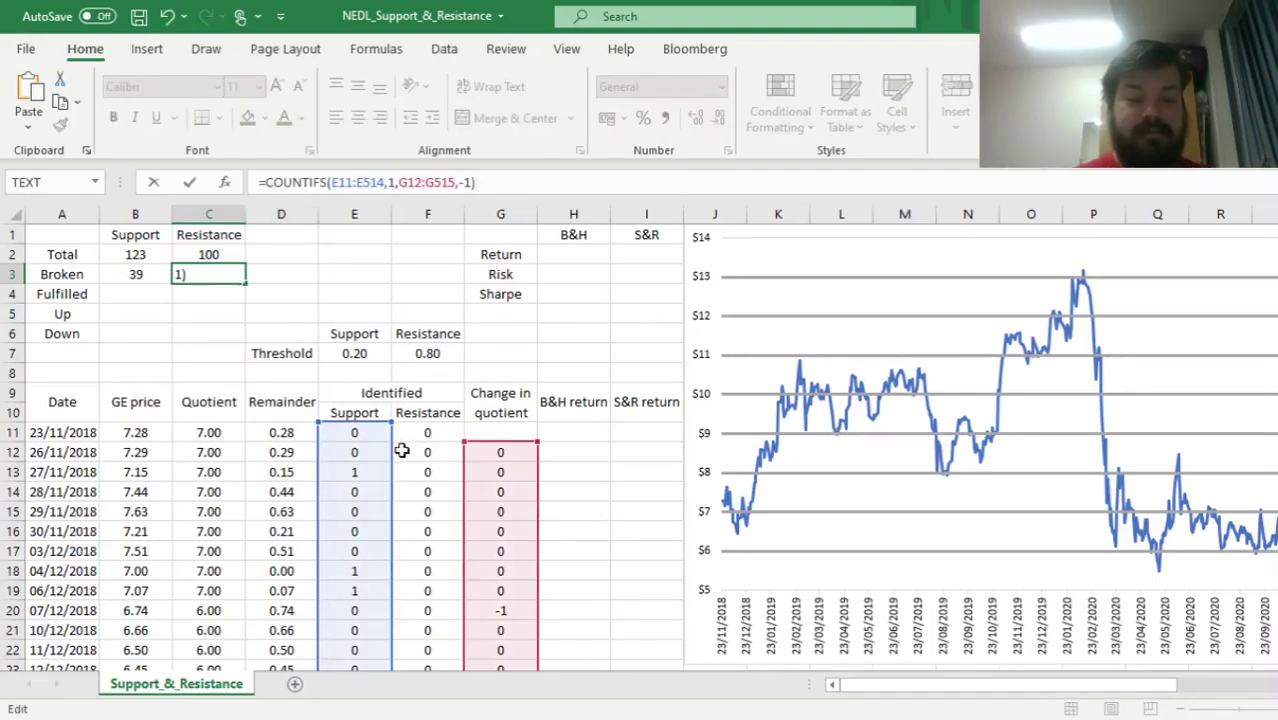
# Change the C3 formula to =COUNTIFS(F11:F514,1,G12:G515,1) to count broken resistance levels
pyautogui.moveTo(395, 452); pyautogui.dragTo(427, 450)
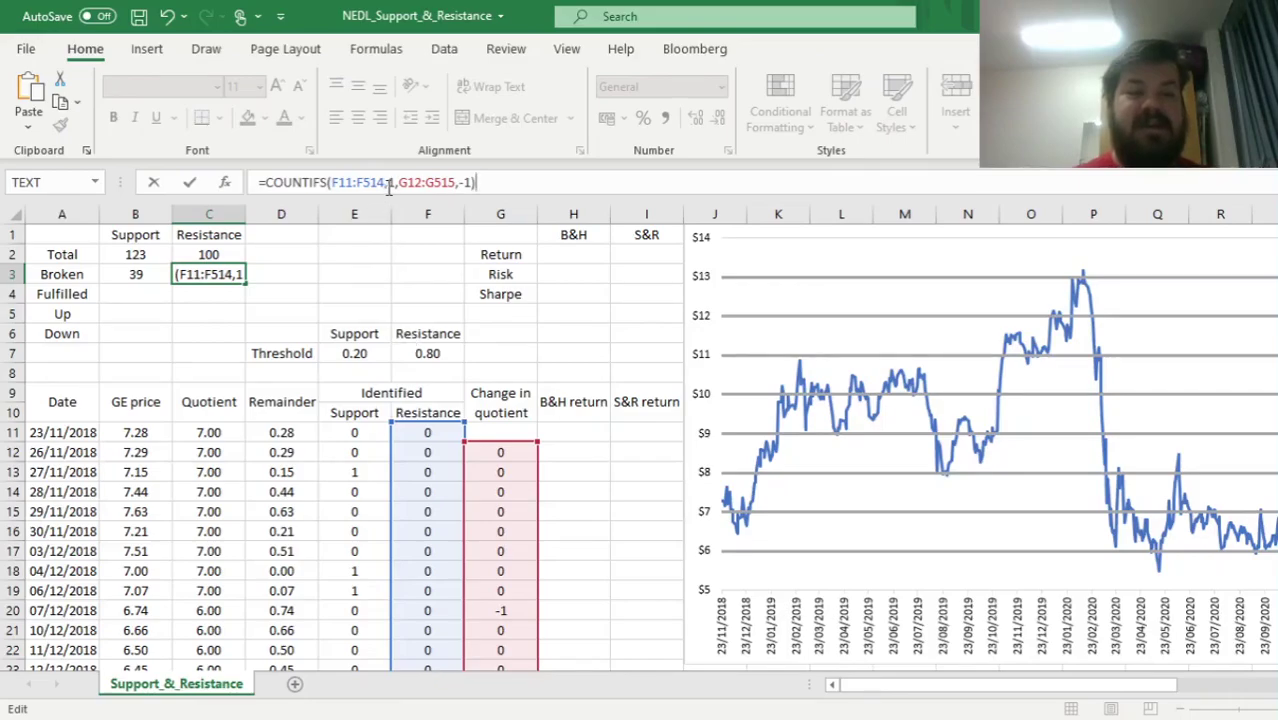
pyautogui.click(467, 183)
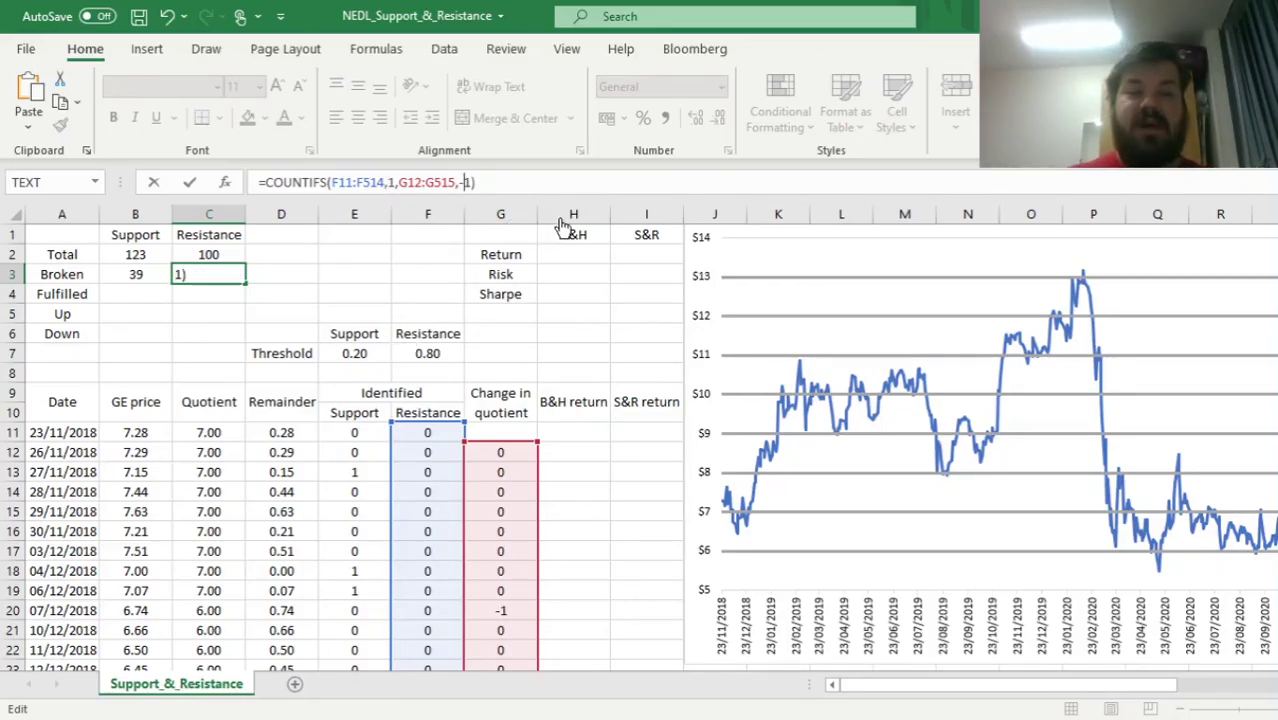
pyautogui.press('BackSpace')
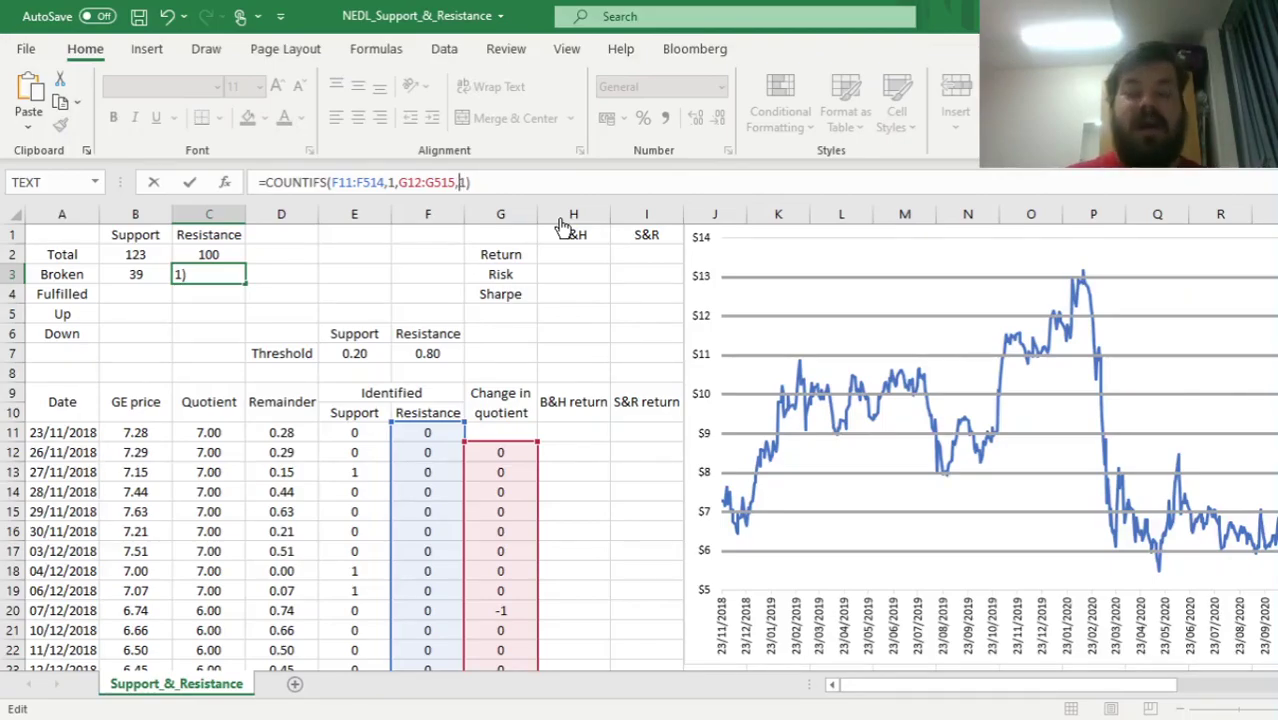
pyautogui.click(477, 180)
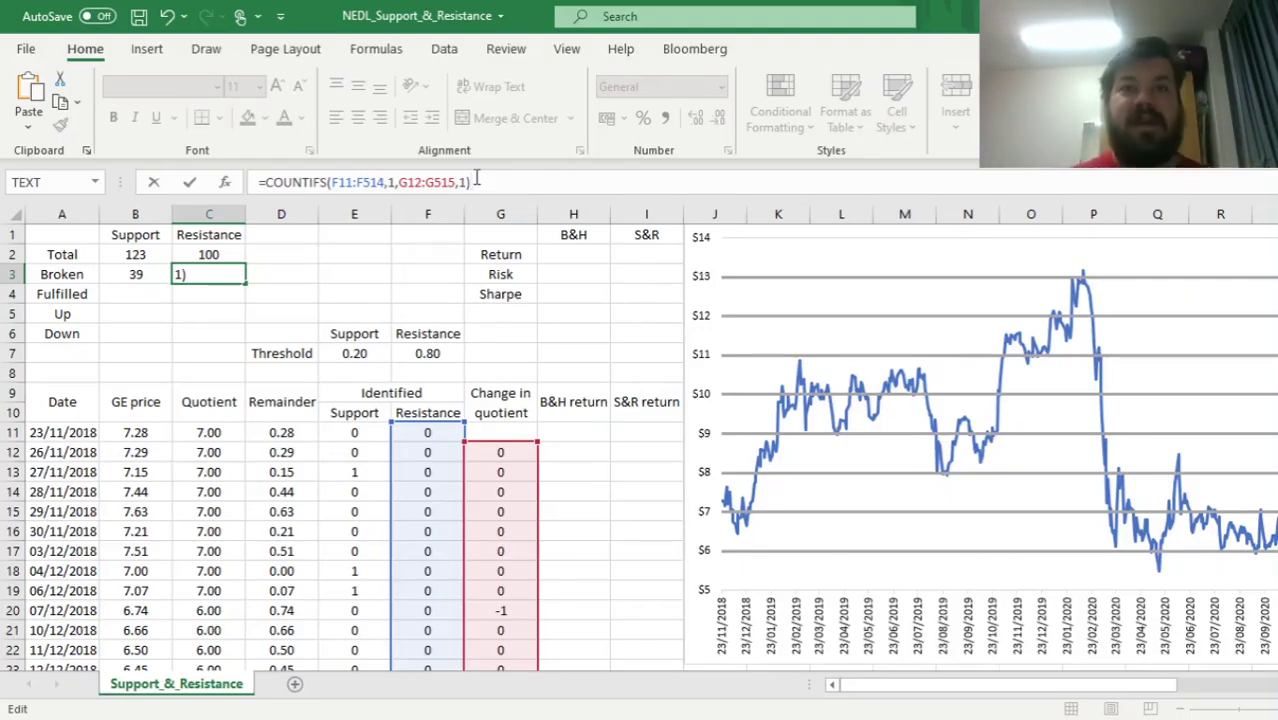
pyautogui.press('Return')
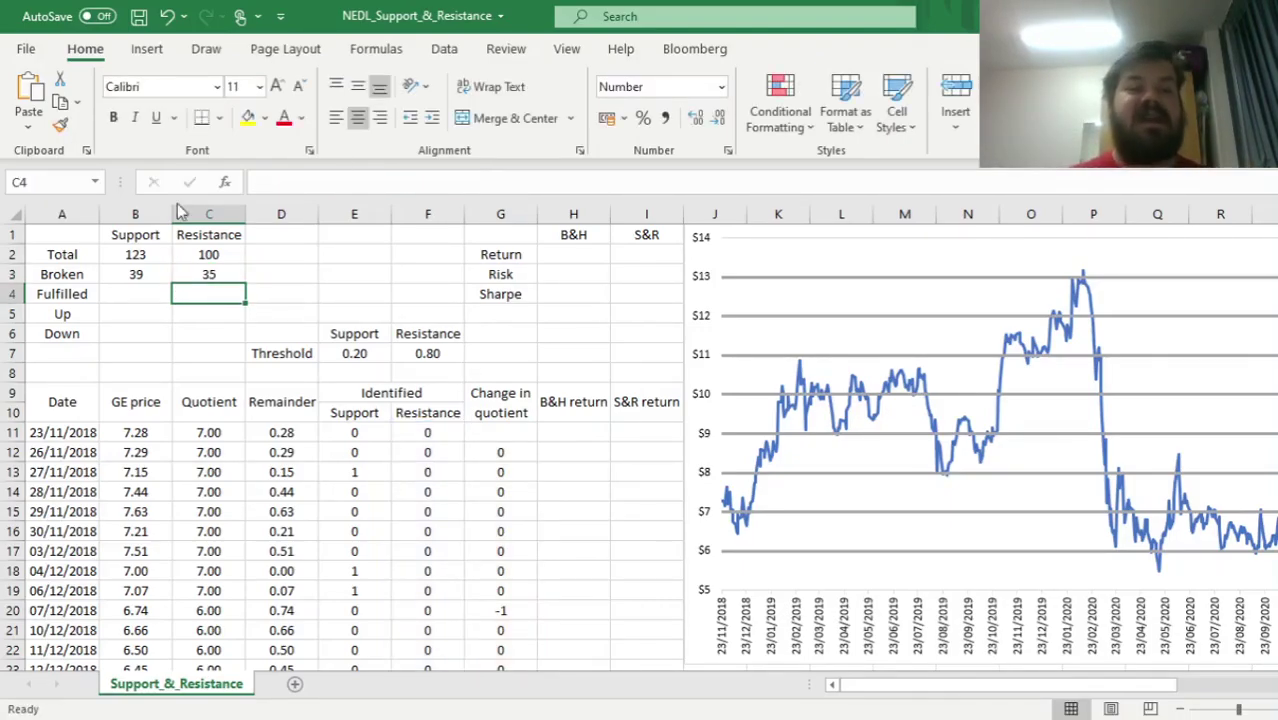
pyautogui.click(143, 276)
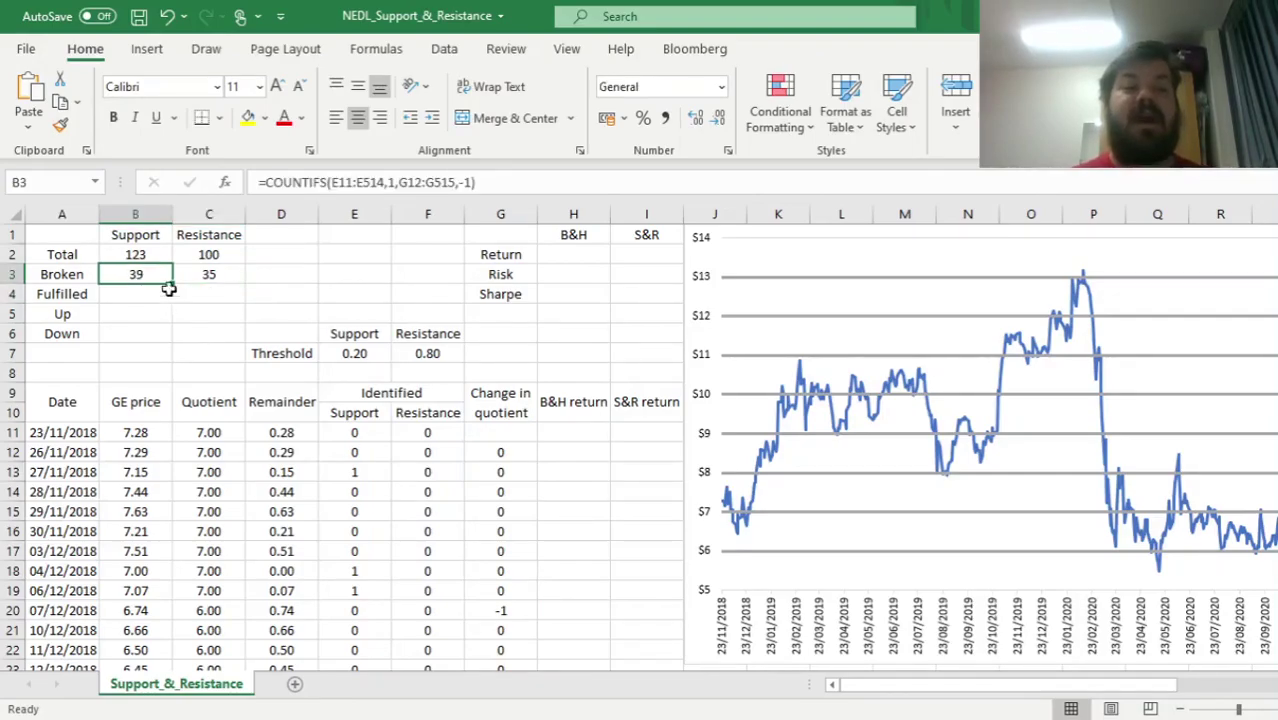
pyautogui.click(157, 256)
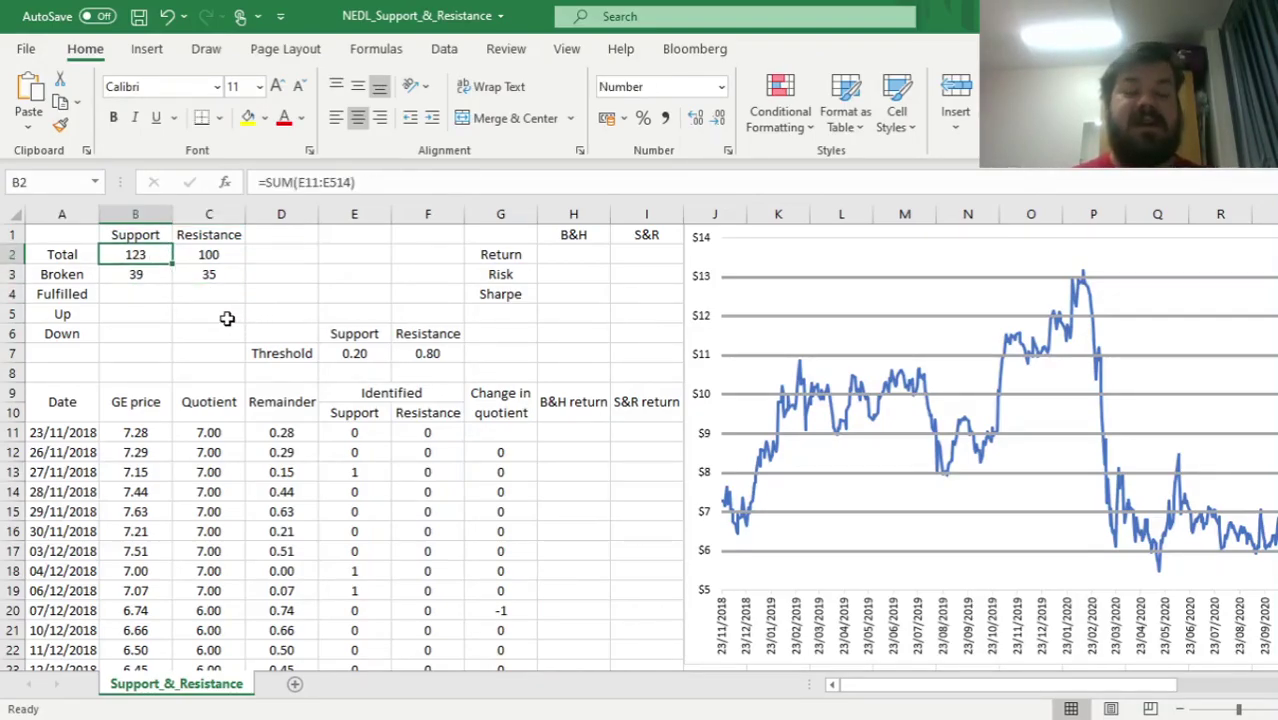
pyautogui.click(215, 277)
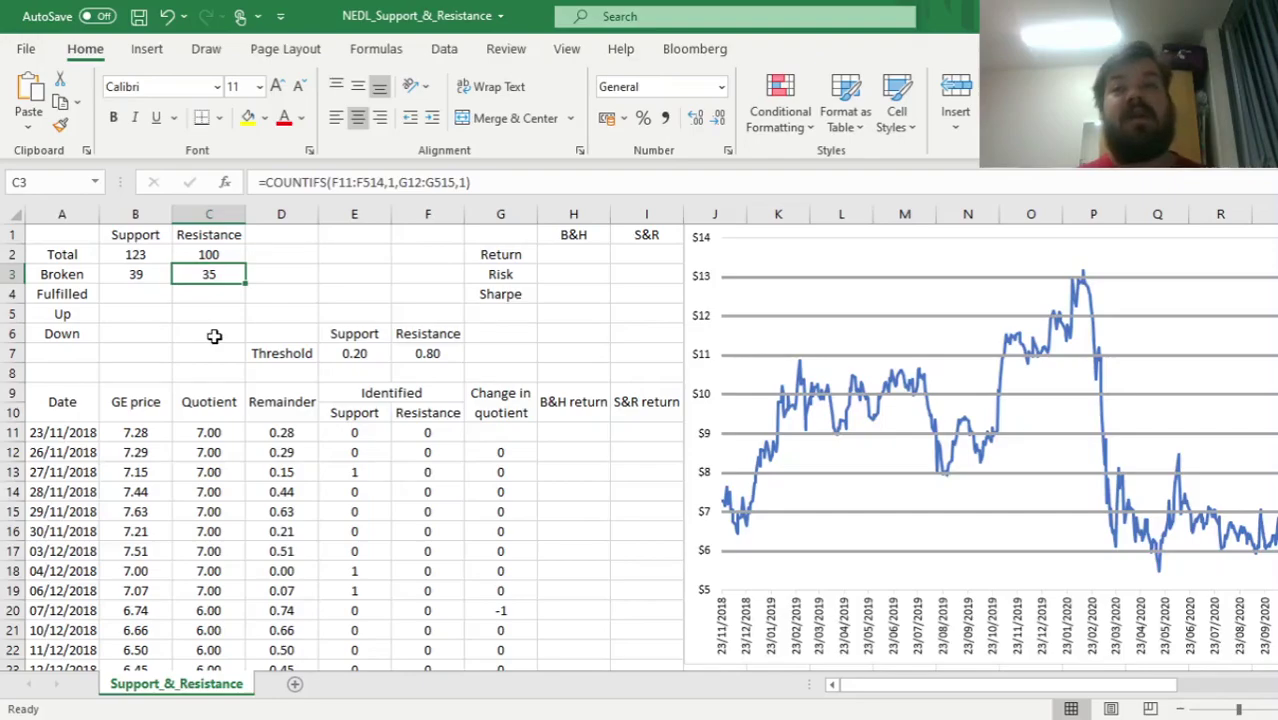
pyautogui.click(215, 257)
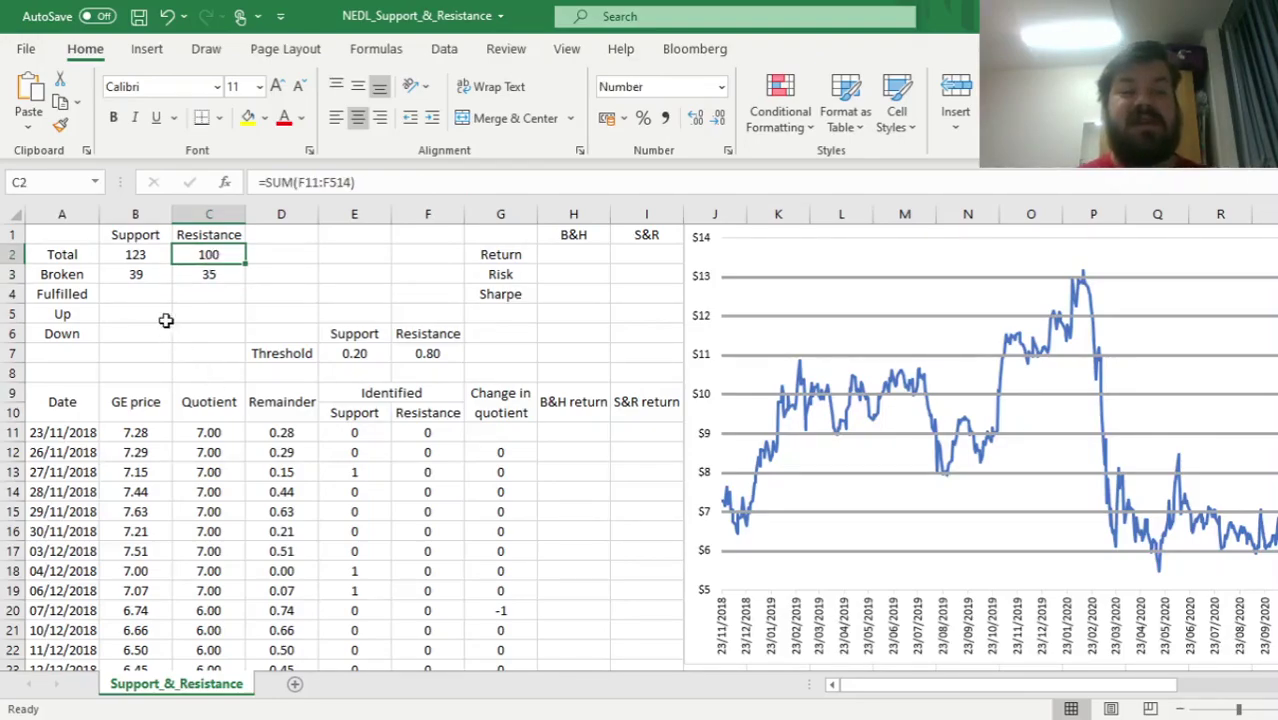
# Calculate the fulfilled support levels in B4 with =B2-B3 and fill the formula across to C4 for resistance
pyautogui.click(133, 294)
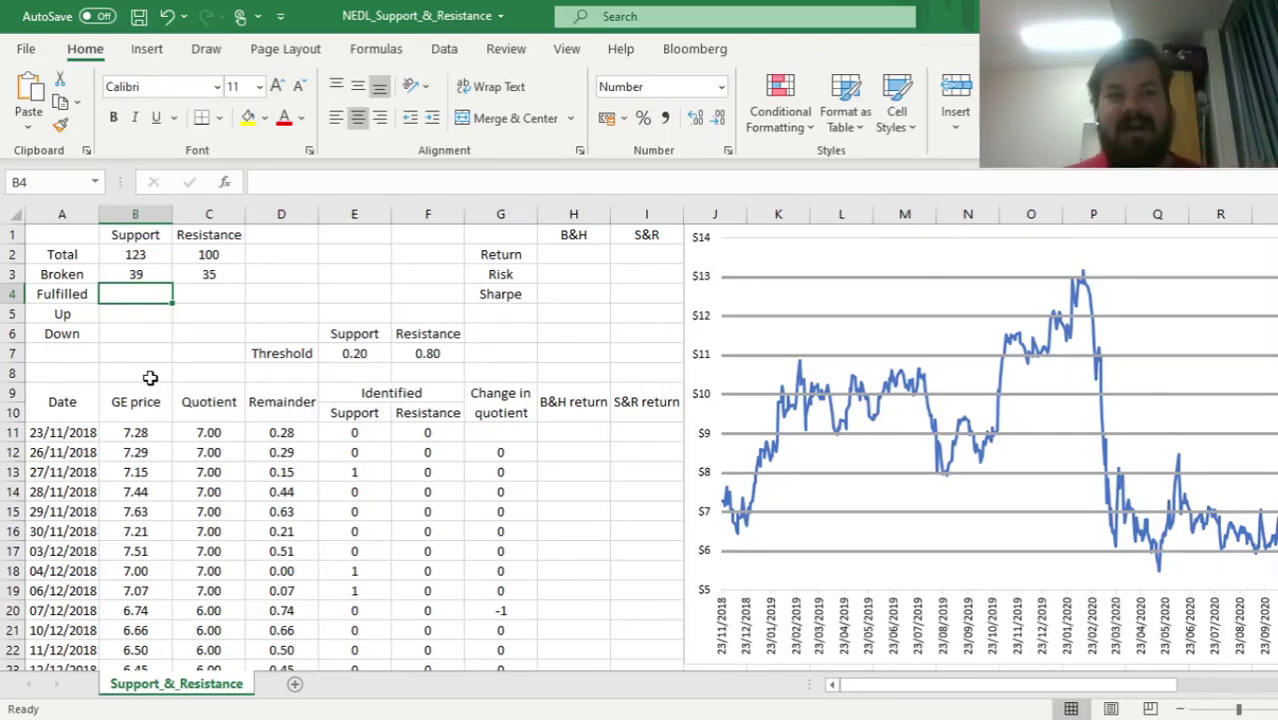
pyautogui.write('=')
pyautogui.press('Up')
pyautogui.press('Up')
pyautogui.write('-')
pyautogui.press('Up')
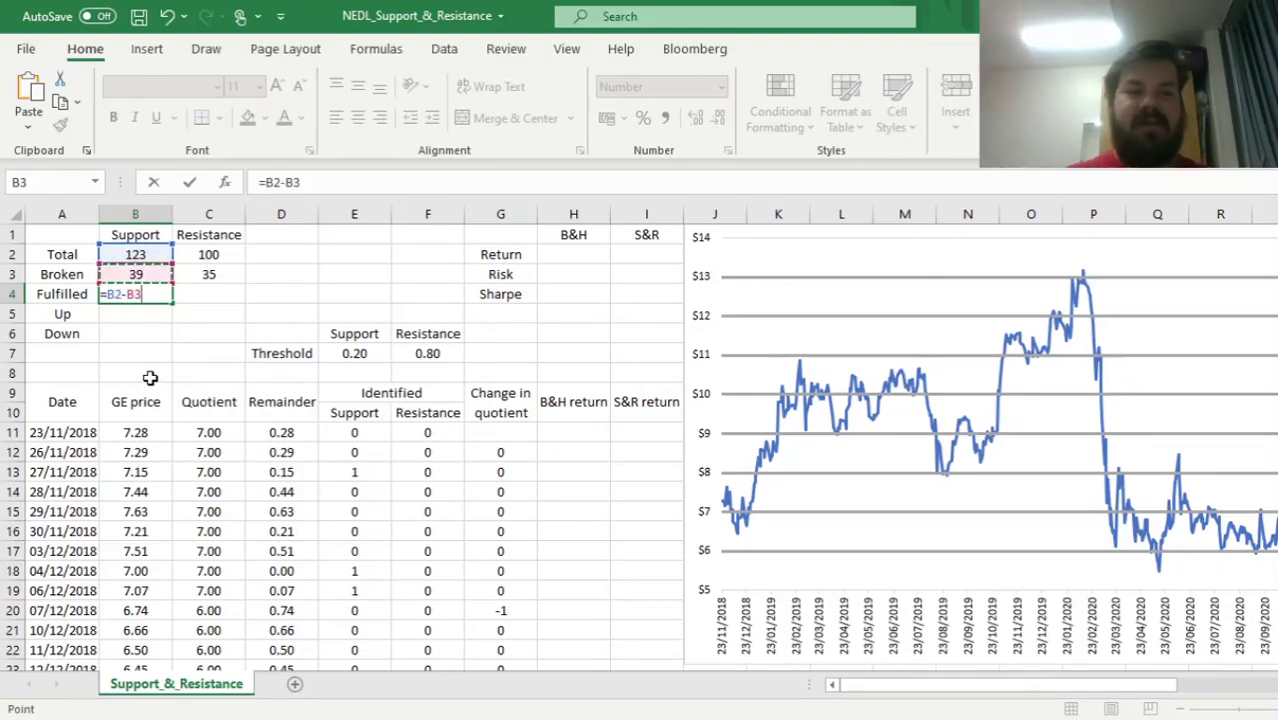
pyautogui.press('Return')
pyautogui.press('Up')
pyautogui.moveTo(173, 303); pyautogui.dragTo(239, 307)
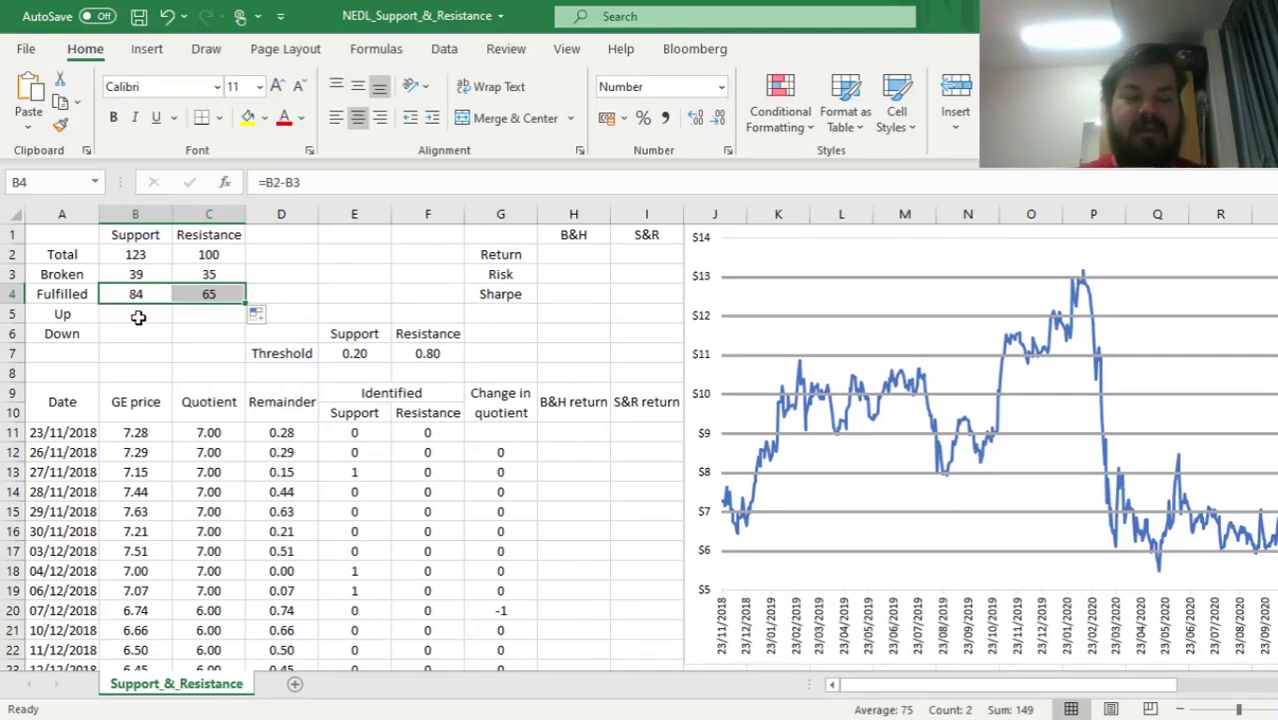
pyautogui.moveTo(365, 352); pyautogui.dragTo(430, 352)
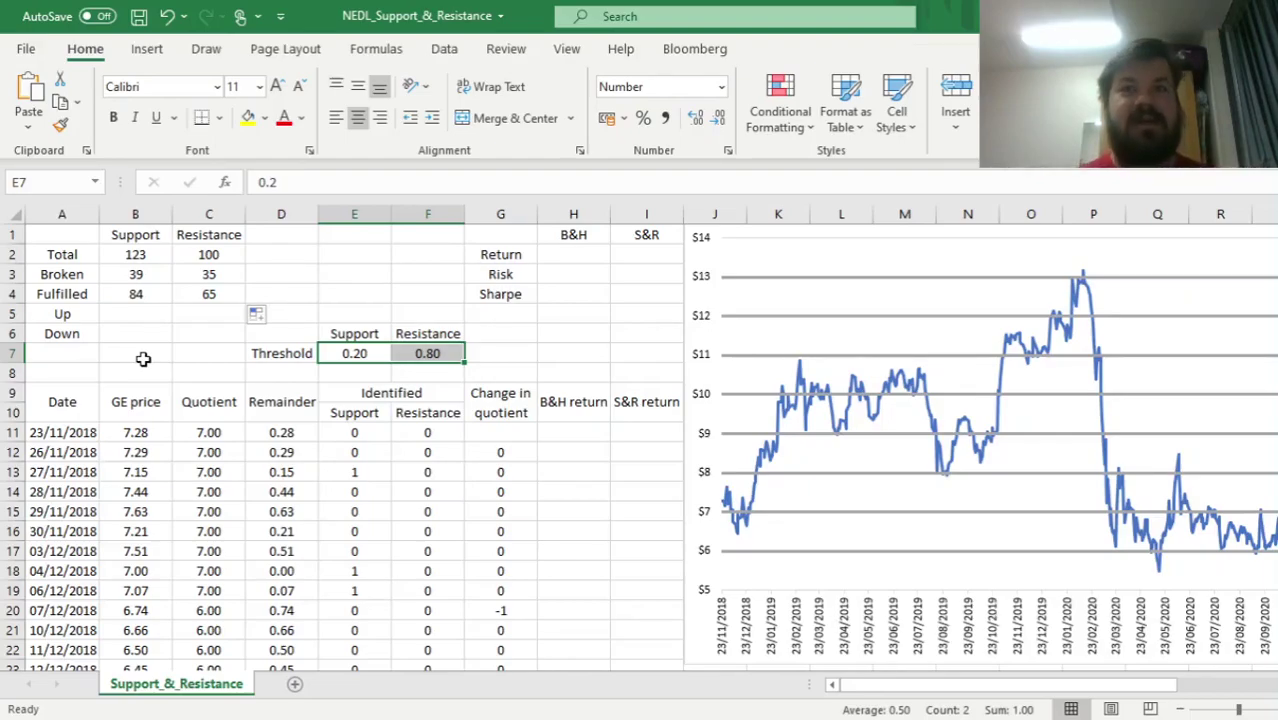
pyautogui.click(343, 354)
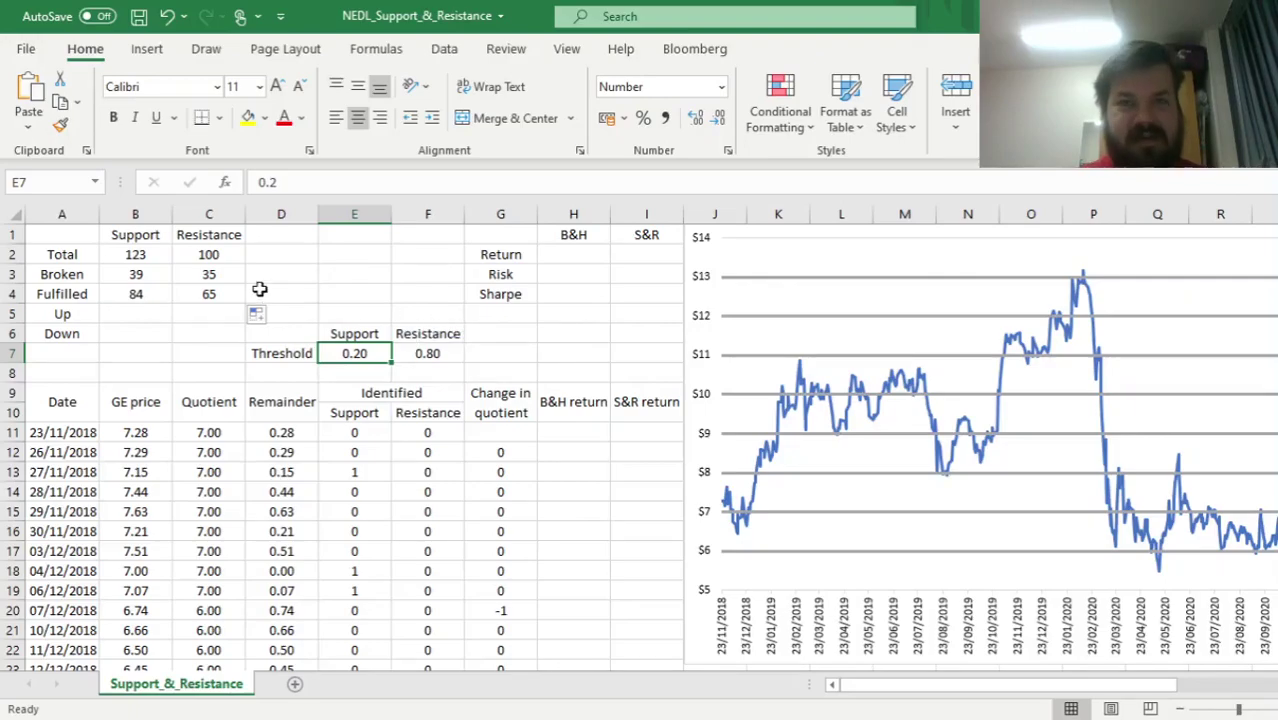
pyautogui.click(127, 356)
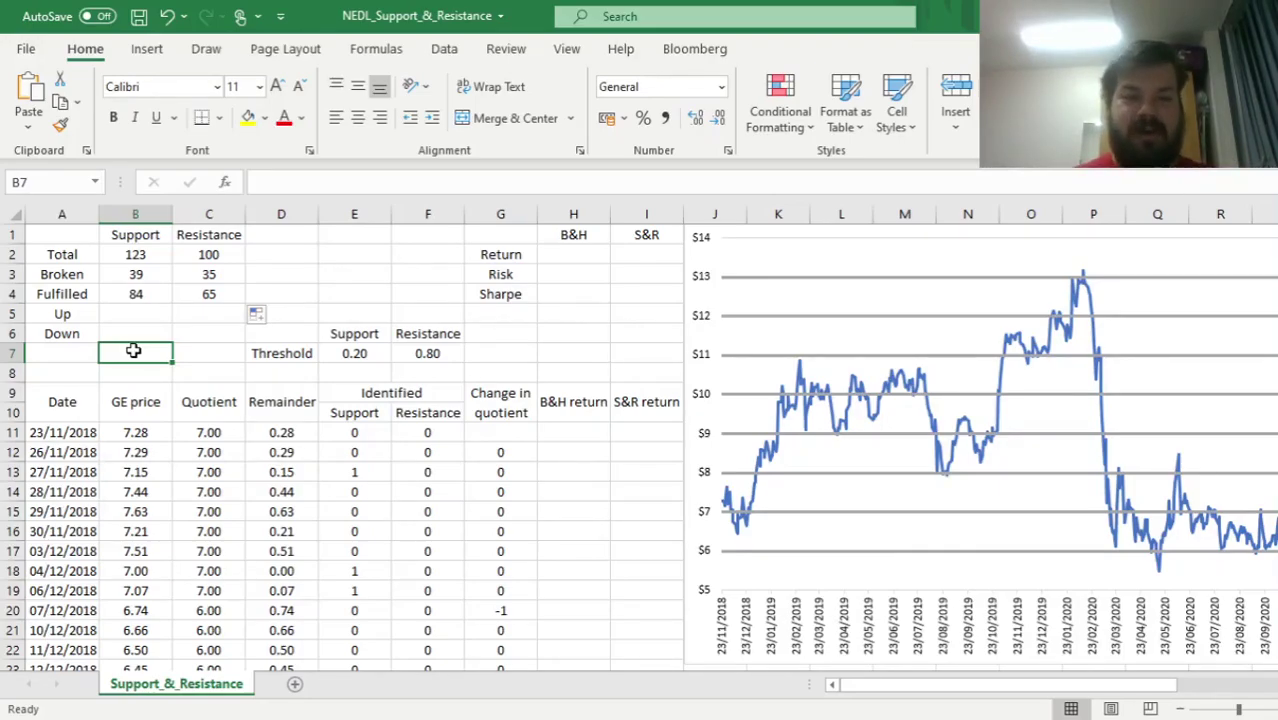
# Calculate the daily B&H return in H12 with =B12/B11-1 and fill the formula down the column
pyautogui.click(576, 455)
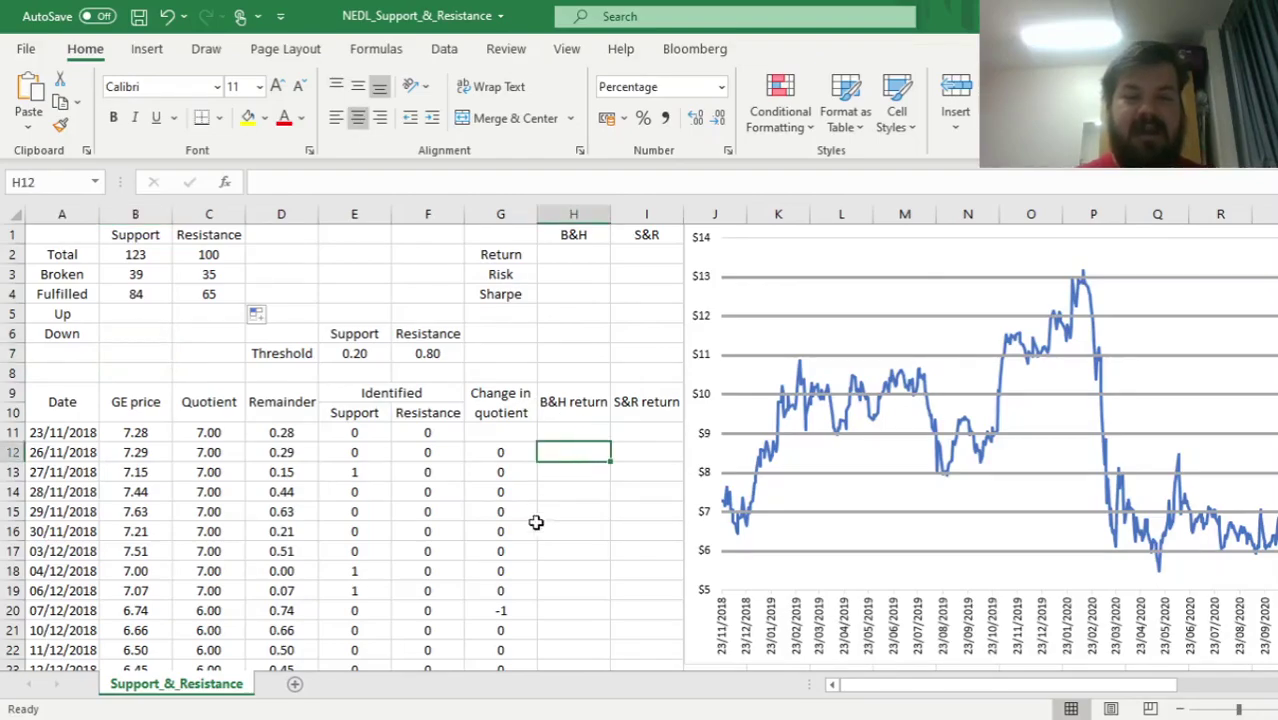
pyautogui.click(566, 402)
pyautogui.click(564, 458)
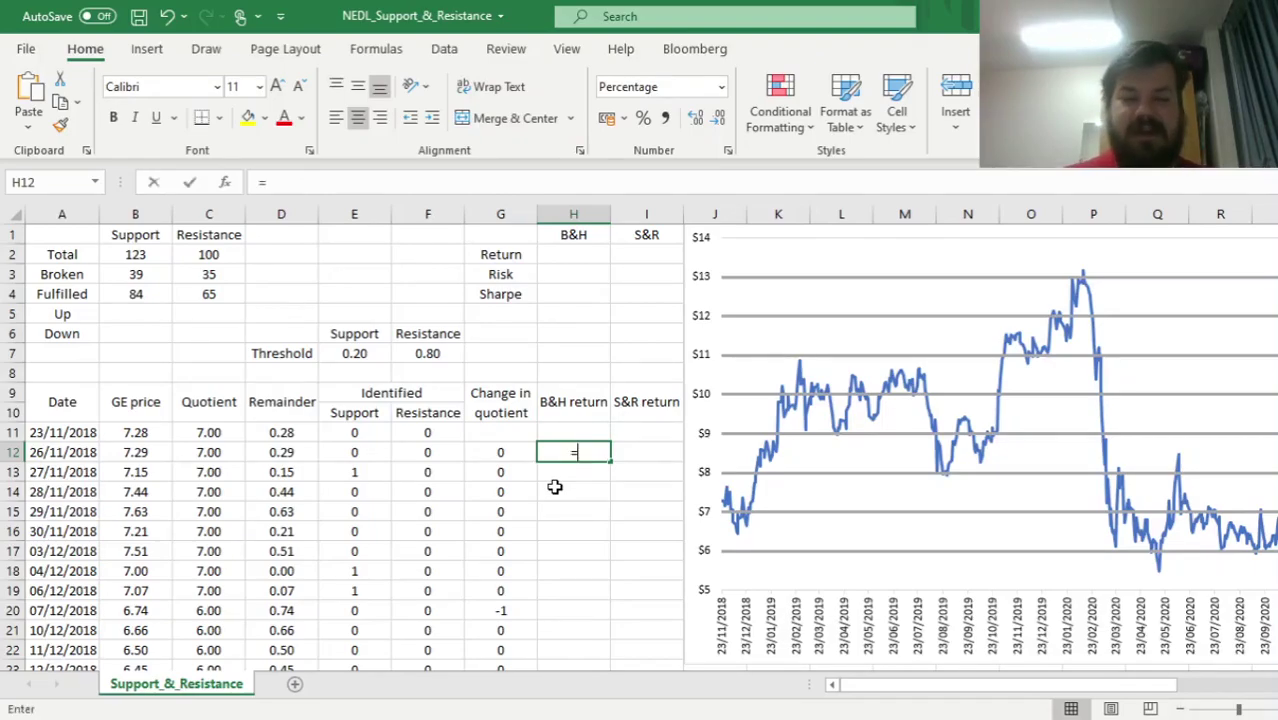
pyautogui.write('=')
pyautogui.click(122, 454)
pyautogui.write('/')
pyautogui.click(141, 430)
pyautogui.write('-1')
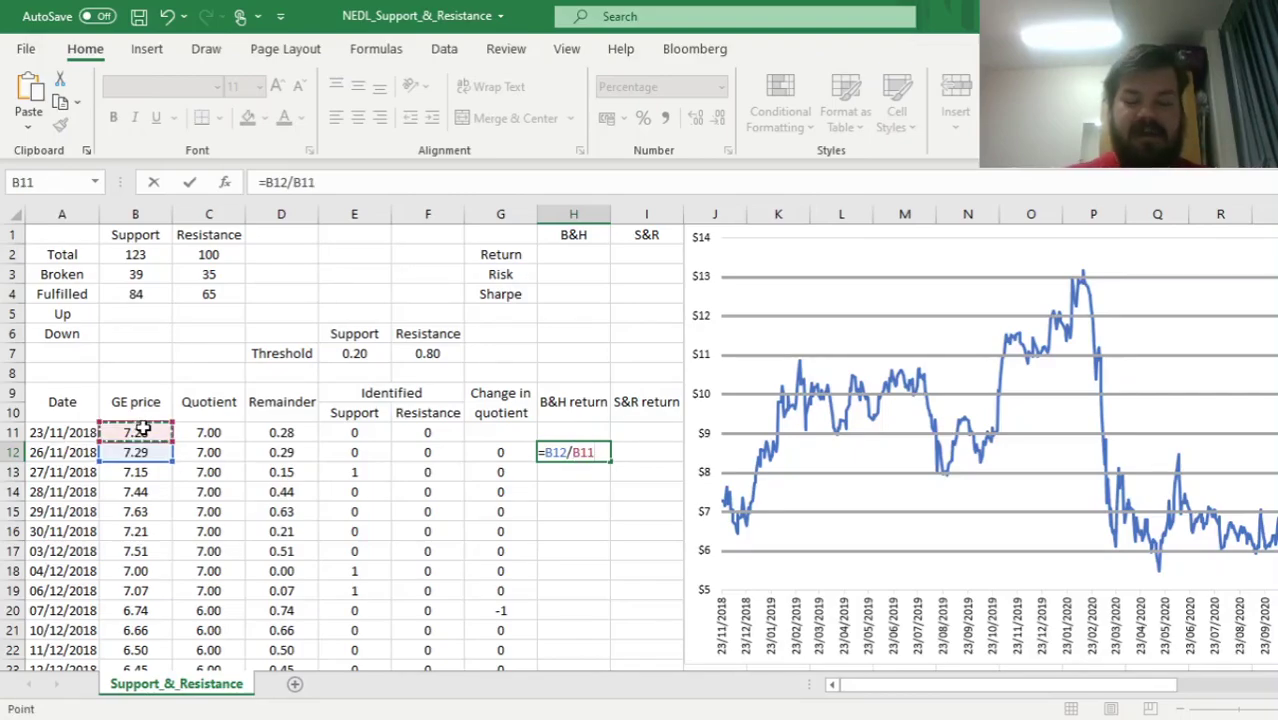
pyautogui.press('Return')
pyautogui.press('Up')
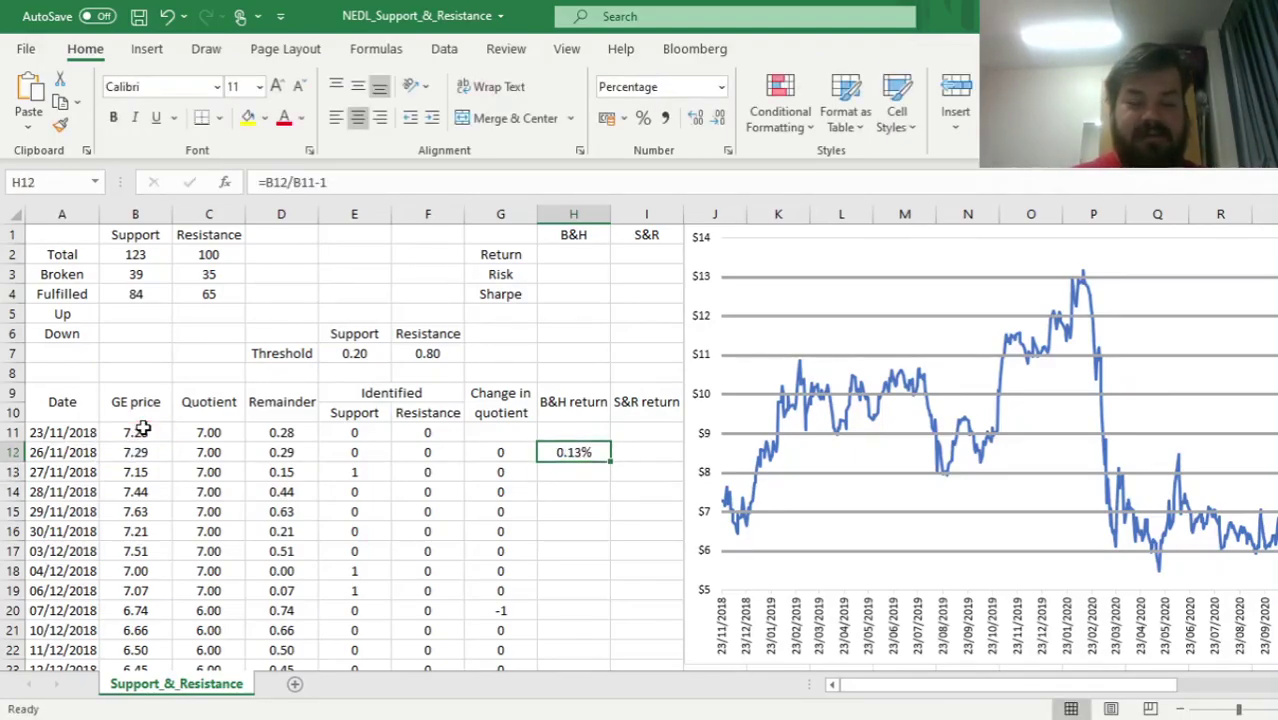
pyautogui.doubleClick(610, 462)
# Start a COUNTIFS formula in the support Up cell, B5, with the criterion that E11:E514 equals 1
pyautogui.click(109, 316)
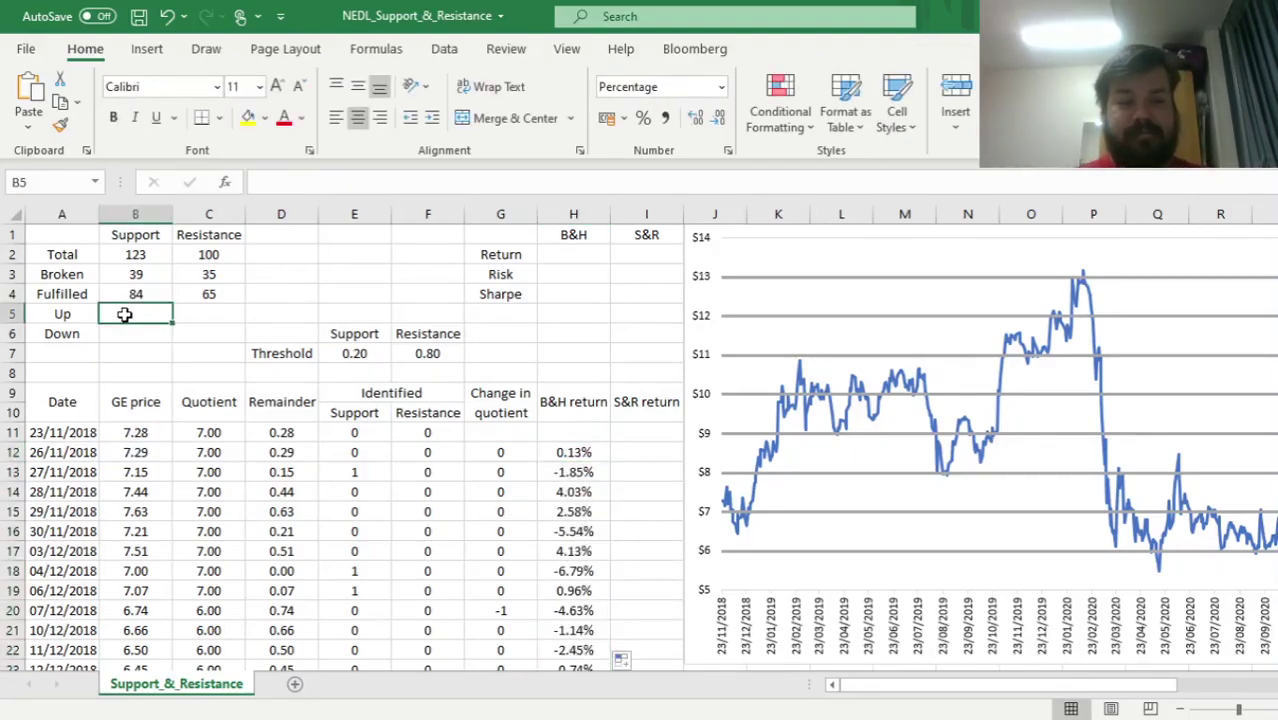
pyautogui.write('=COUNTIFS(')
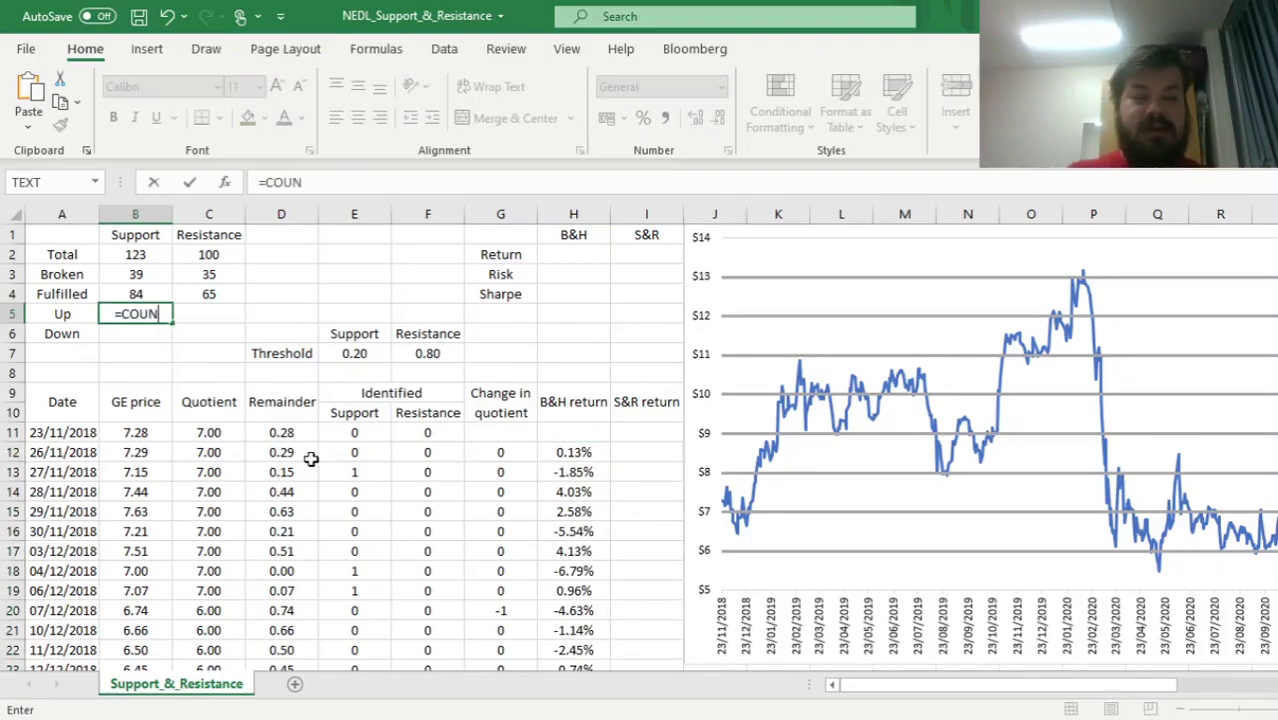
pyautogui.click(380, 430)
pyautogui.hotkey('ctrl', 'shift', 'Down')
pyautogui.keyDown('shift'); pyautogui.click(385, 632); pyautogui.keyUp('shift')
pyautogui.click(400, 180)
pyautogui.write(',1,')
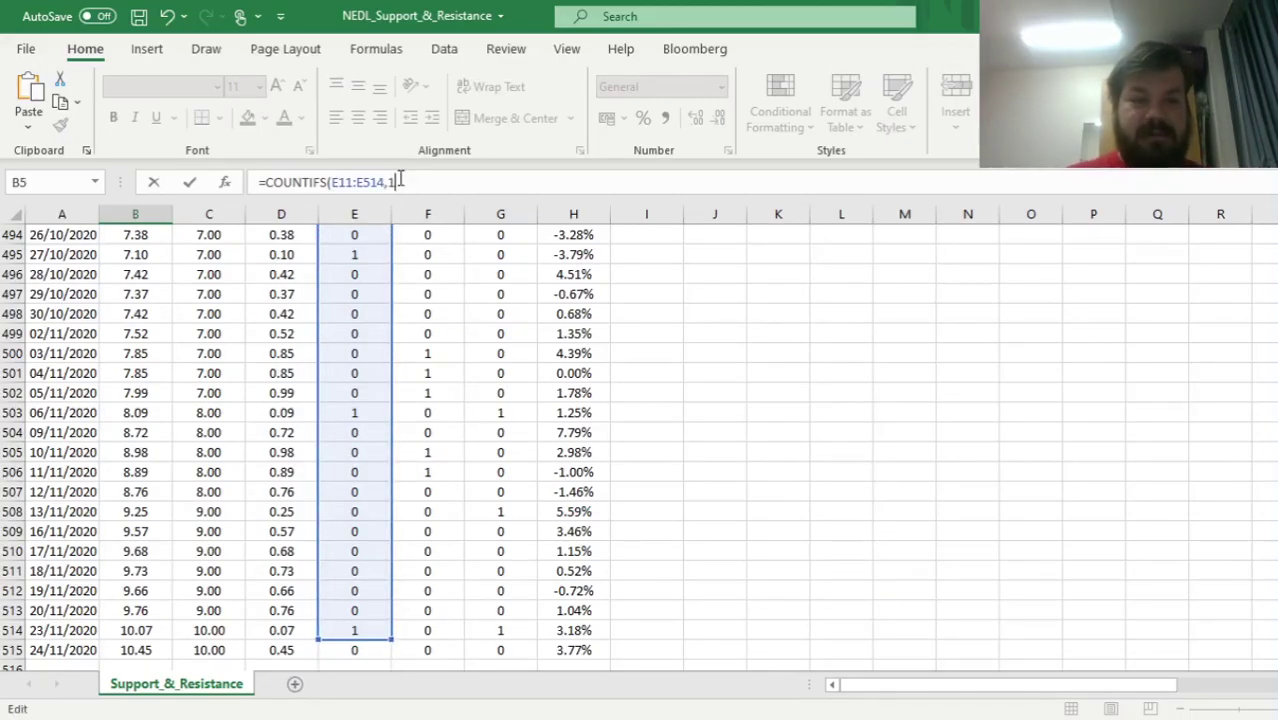
# Complete the B5 formula as =COUNTIFS(E11:E514,1,H12:H515,">=0") to count support flags followed by a non-negative return
pyautogui.click(575, 370)
pyautogui.hotkey('ctrl', 'Up')
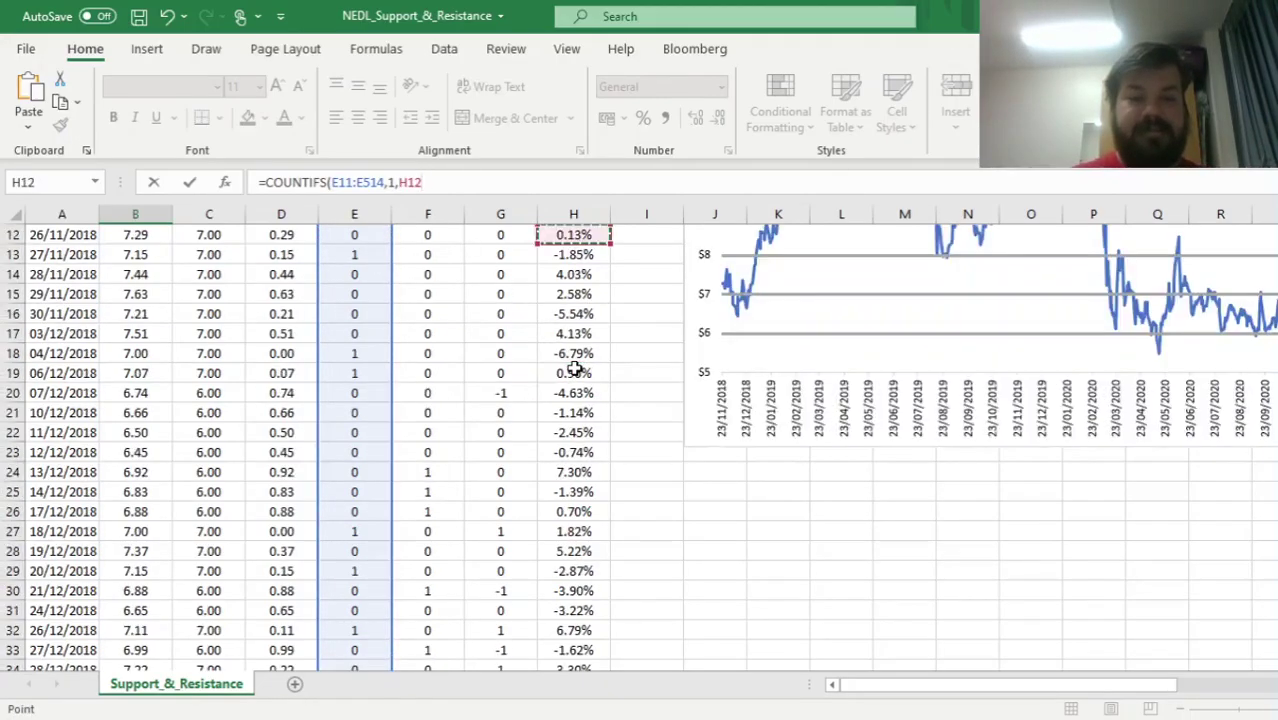
pyautogui.press('Up')
pyautogui.press('Up')
pyautogui.press('Down')
pyautogui.press('Down')
pyautogui.hotkey('ctrl', 'shift', 'Down')
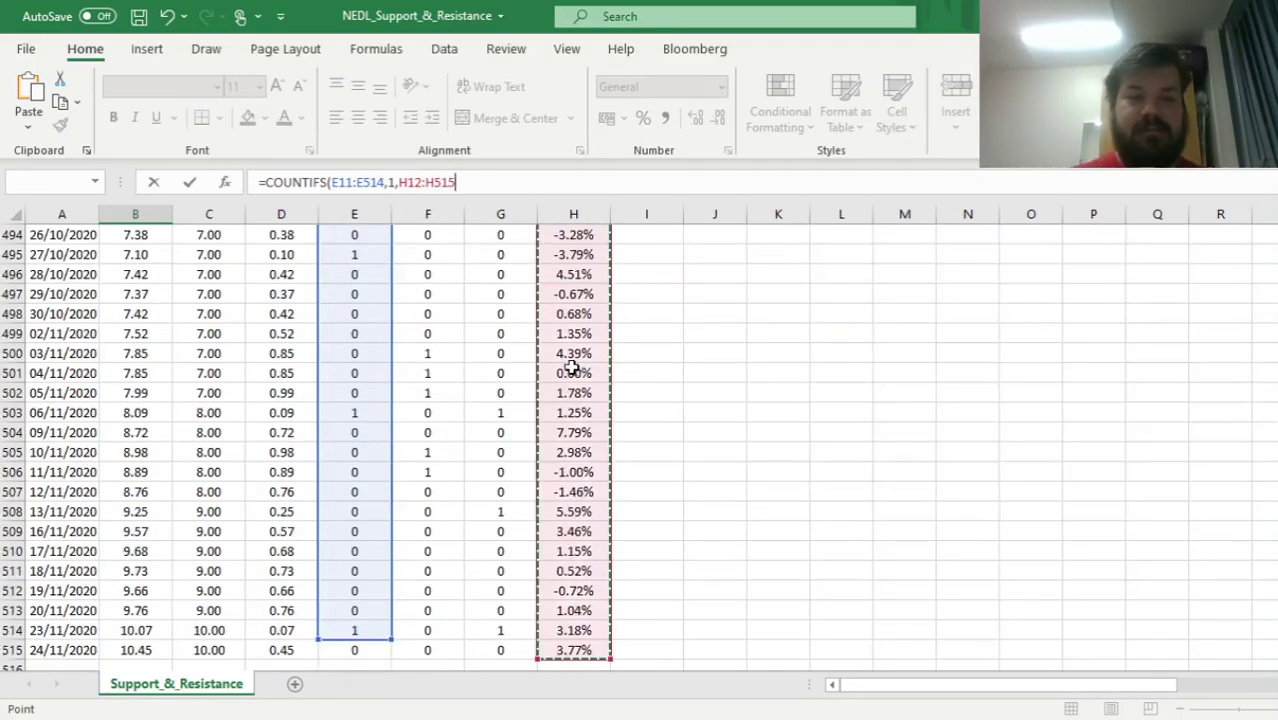
pyautogui.write(',">0")')
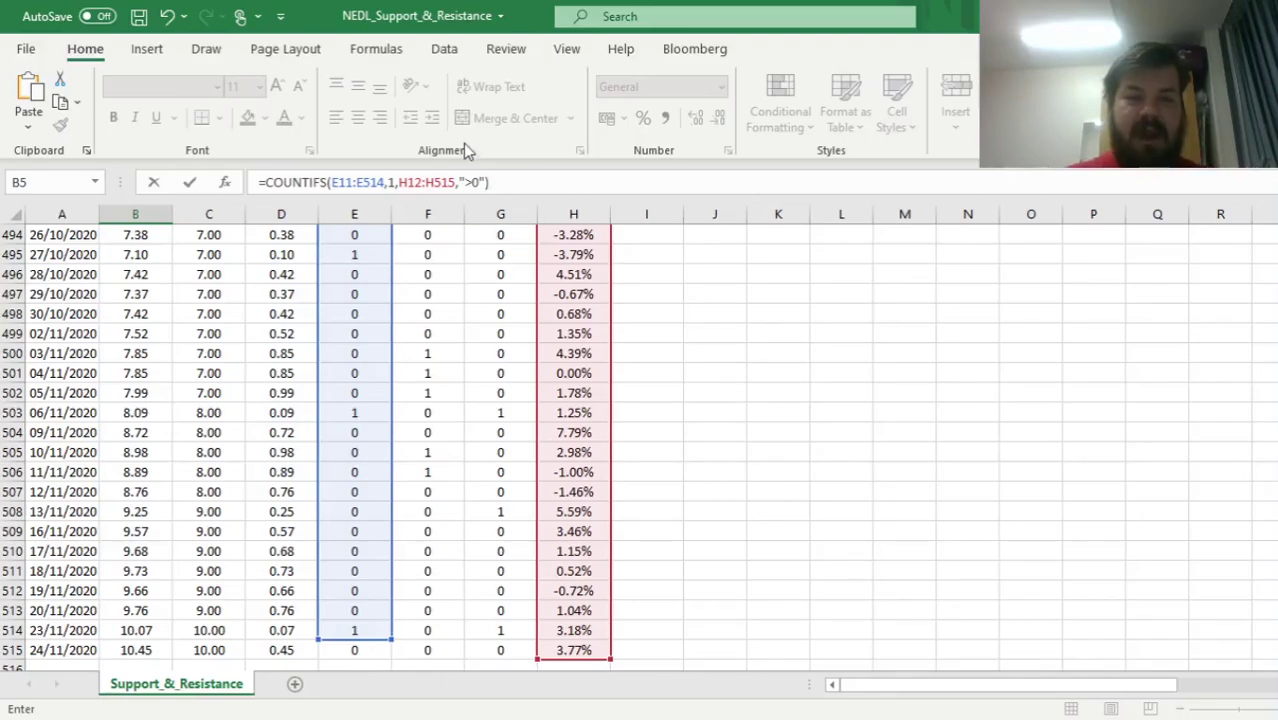
pyautogui.click(472, 182)
pyautogui.write('=')
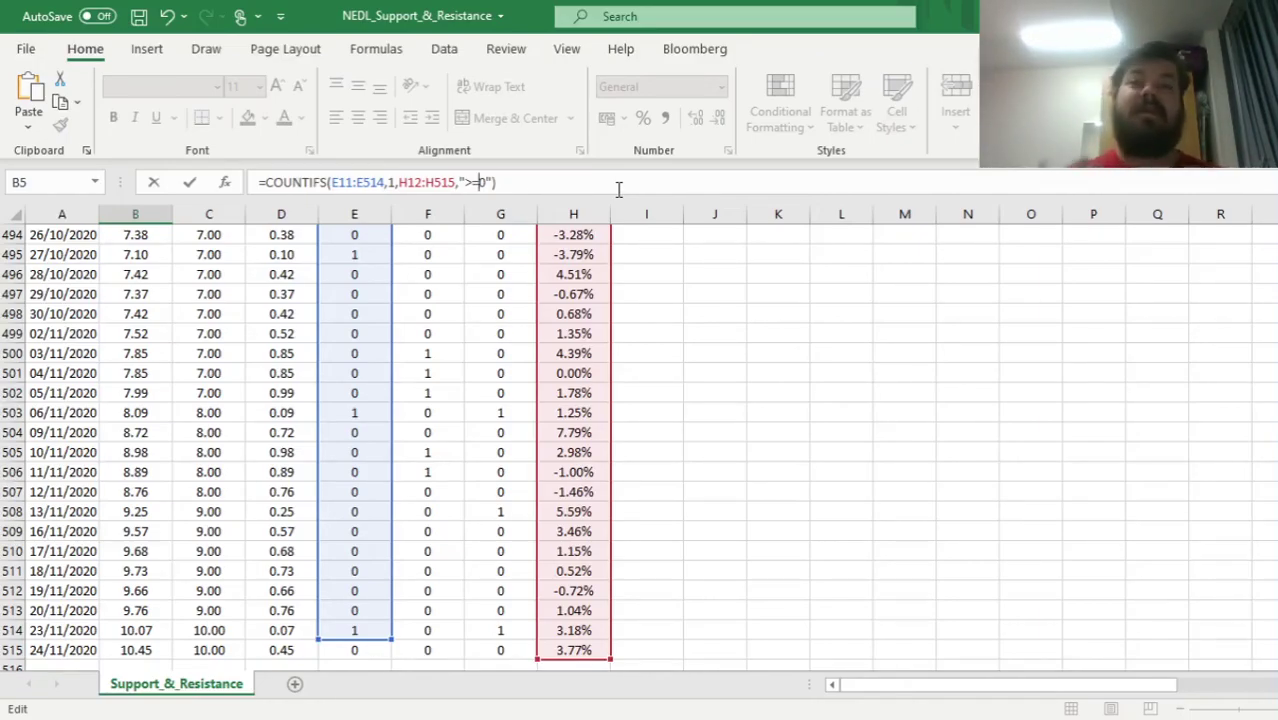
pyautogui.click(590, 182)
pyautogui.press('Escape')
# Copy the B5 formula text into C5 and shift its flag range to resistance, giving =COUNTIFS(F11:F514,1,H12:H515,">=0")
pyautogui.press('Up')
pyautogui.press('Up')
pyautogui.press('Up')
pyautogui.press('Up')
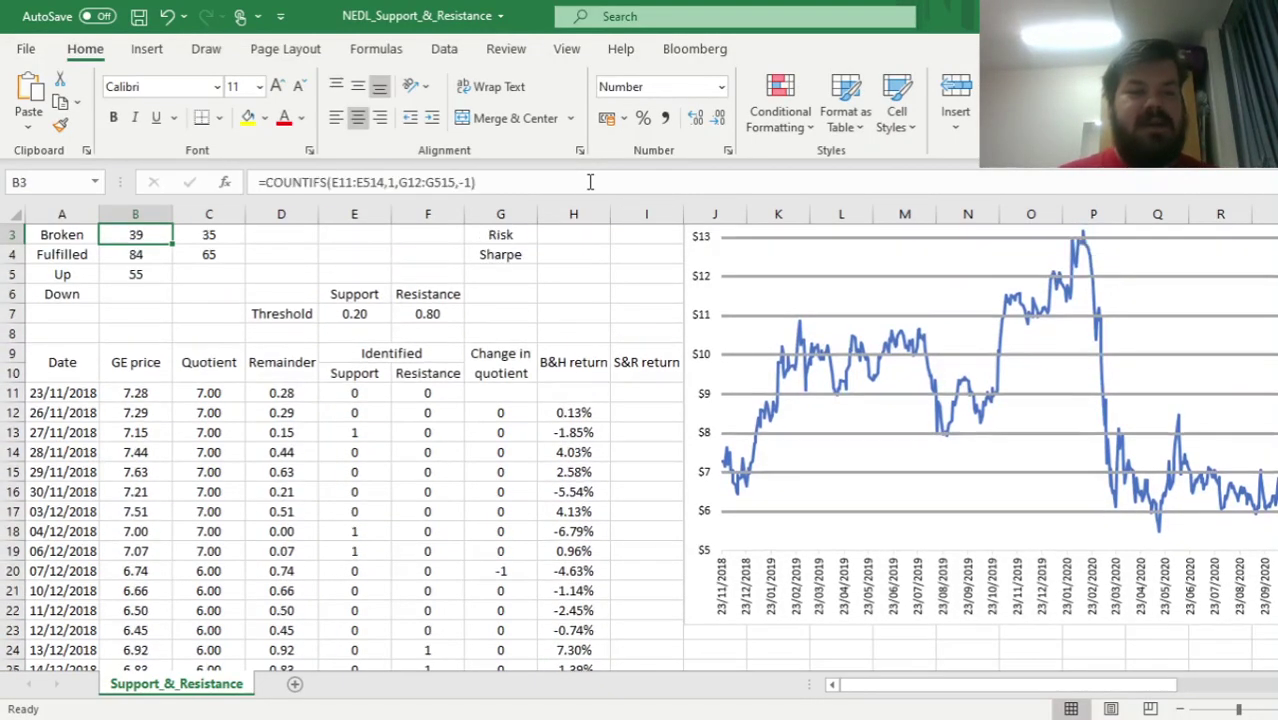
pyautogui.press('Down')
pyautogui.press('Down')
pyautogui.press('Down')
pyautogui.press('Down')
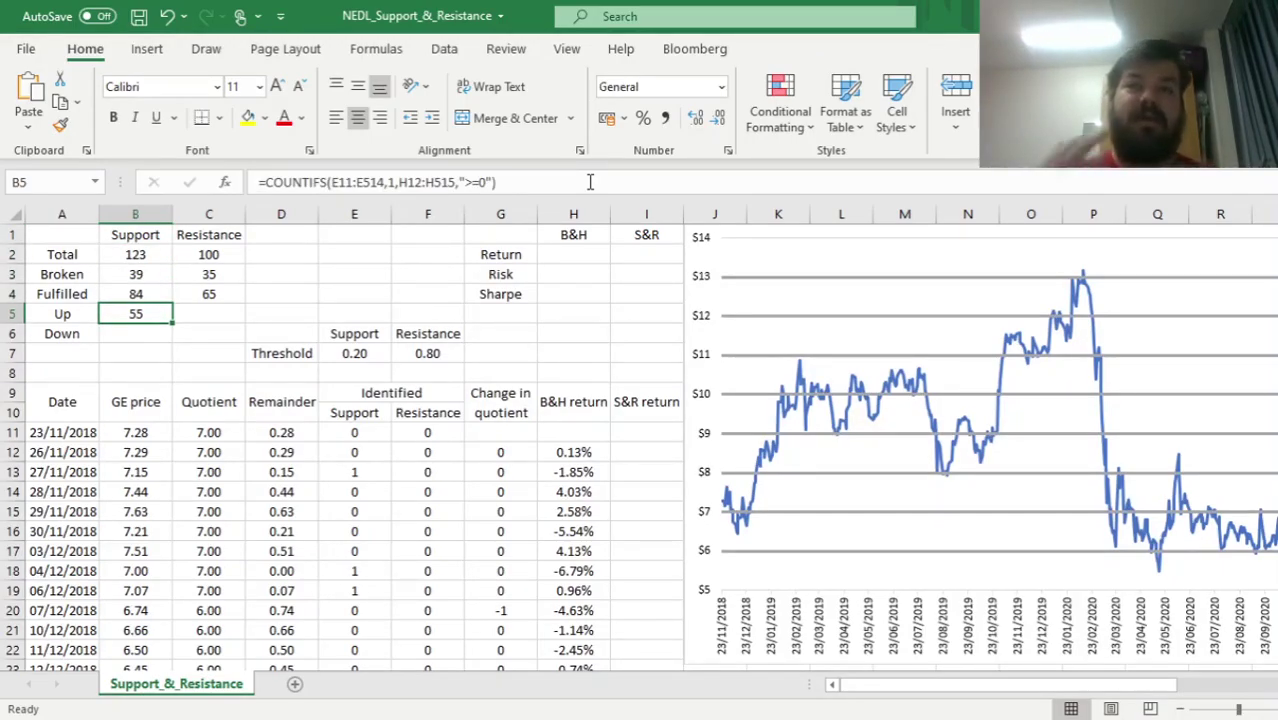
pyautogui.moveTo(590, 182); pyautogui.dragTo(98, 167)
pyautogui.hotkey('ctrl', 'c')
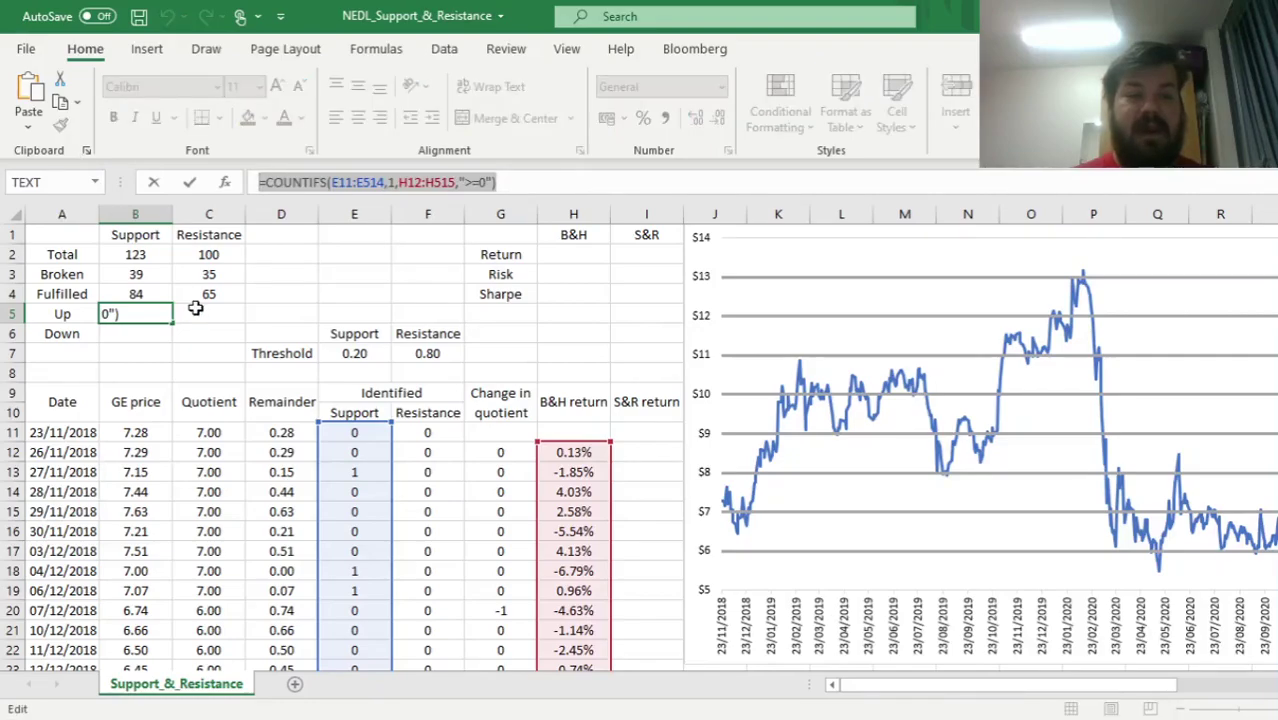
pyautogui.press('Escape')
pyautogui.click(208, 314)
pyautogui.click(314, 186)
pyautogui.hotkey('ctrl', 'v')
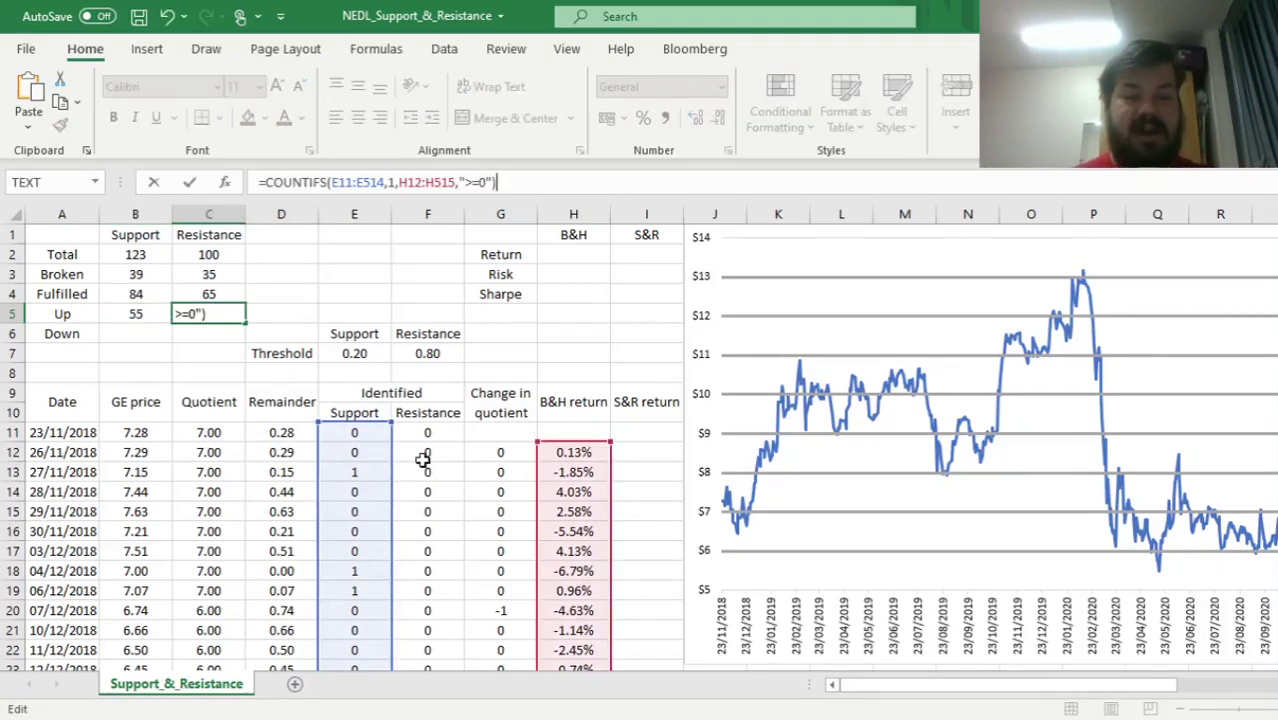
pyautogui.moveTo(392, 462); pyautogui.dragTo(423, 453)
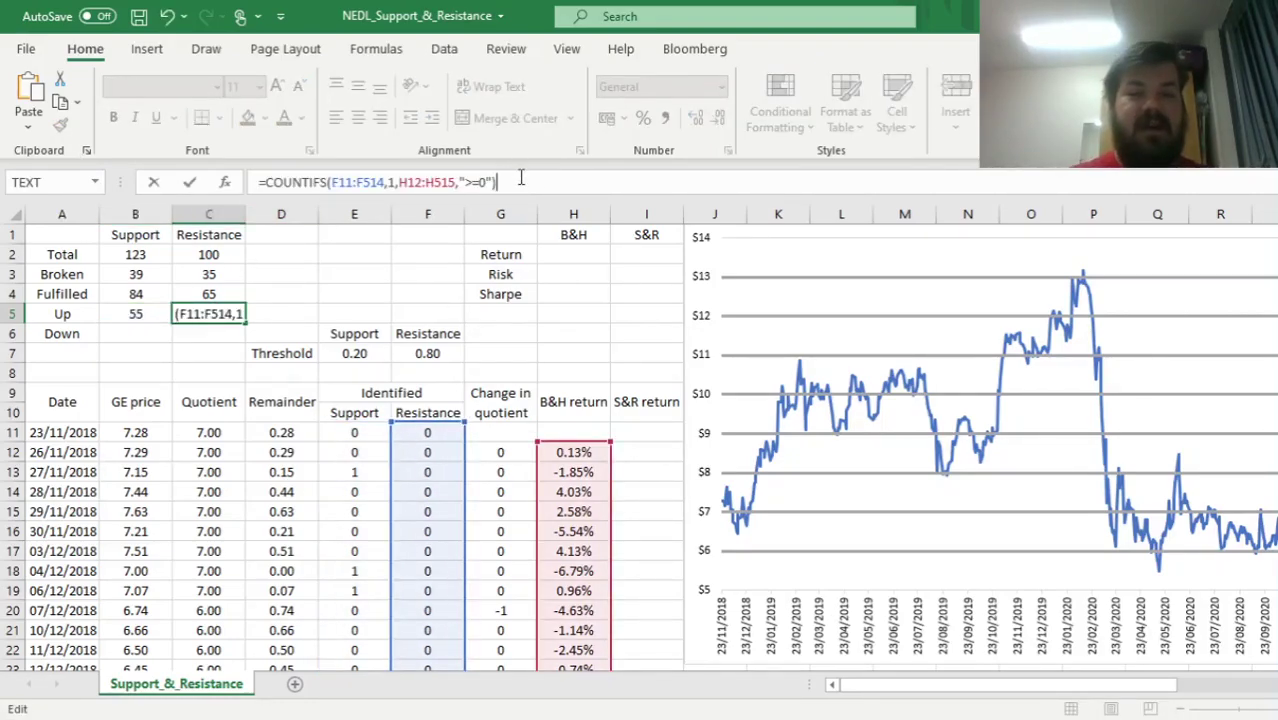
pyautogui.press('Return')
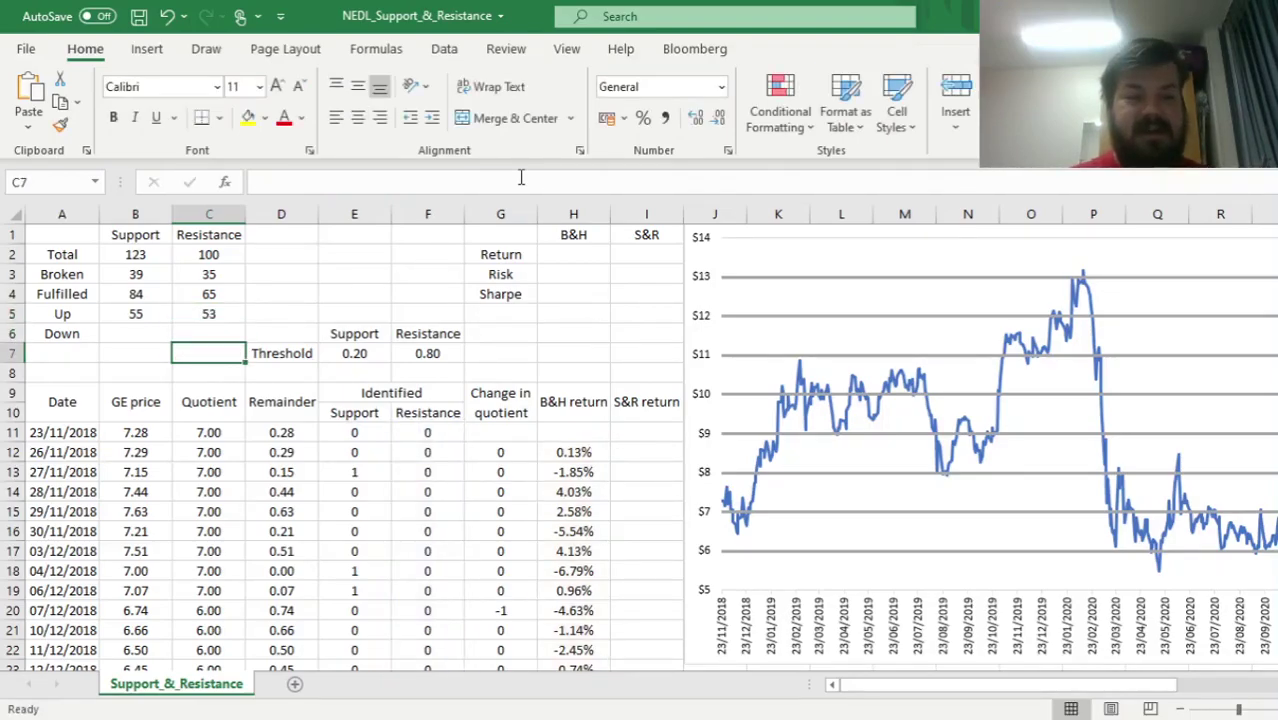
# Copy the B5 formula text into the support Down cell, B6, and change its return criterion to "<0"
pyautogui.press('Up')
pyautogui.press('Left')
pyautogui.click(520, 178)
pyautogui.moveTo(520, 178); pyautogui.dragTo(118, 170)
pyautogui.hotkey('ctrl', 'c')
pyautogui.press('Escape')
pyautogui.click(126, 331)
pyautogui.click(283, 181)
pyautogui.hotkey('ctrl', 'v')
pyautogui.moveTo(481, 183); pyautogui.dragTo(465, 183)
pyautogui.press('BackSpace')
pyautogui.write('<')
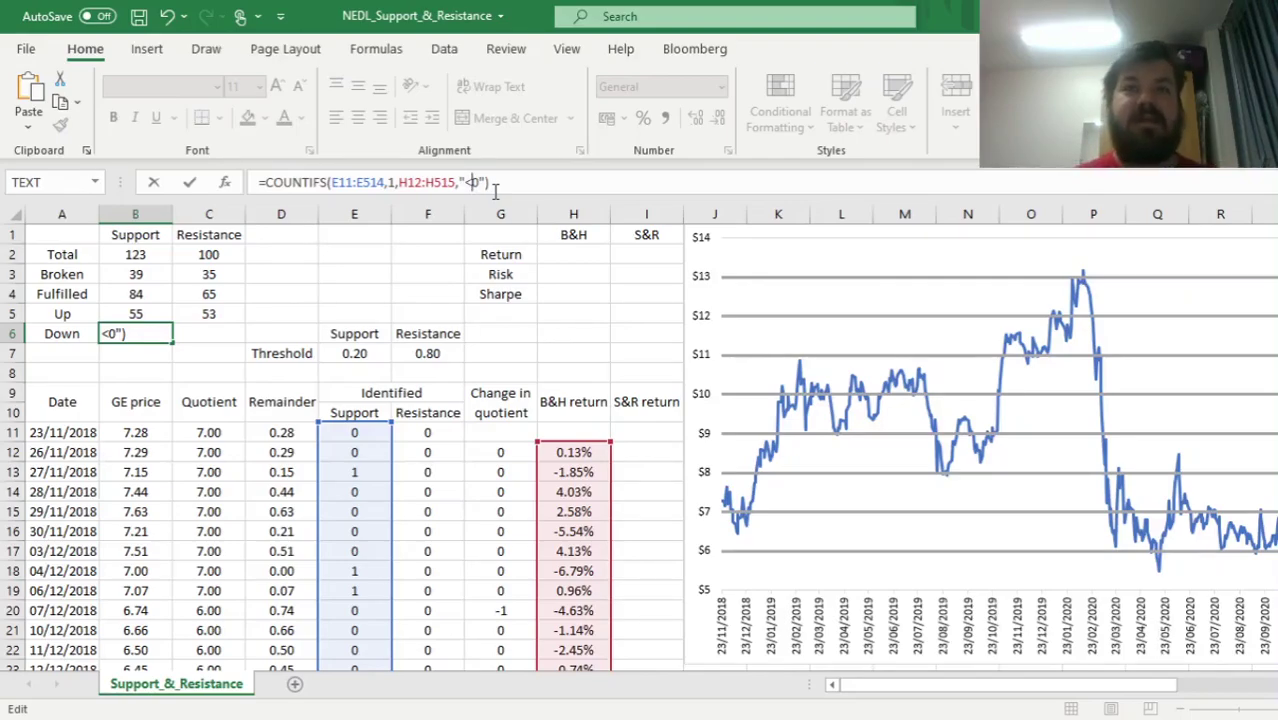
pyautogui.press('Return')
# Copy the B6 formula text into C6 and shift its flag range to resistance, giving =COUNTIFS(F11:F514,1,H12:H515,"<0")
pyautogui.press('Up')
pyautogui.moveTo(495, 184); pyautogui.dragTo(153, 182)
pyautogui.hotkey('ctrl', 'c')
pyautogui.press('Escape')
pyautogui.click(214, 331)
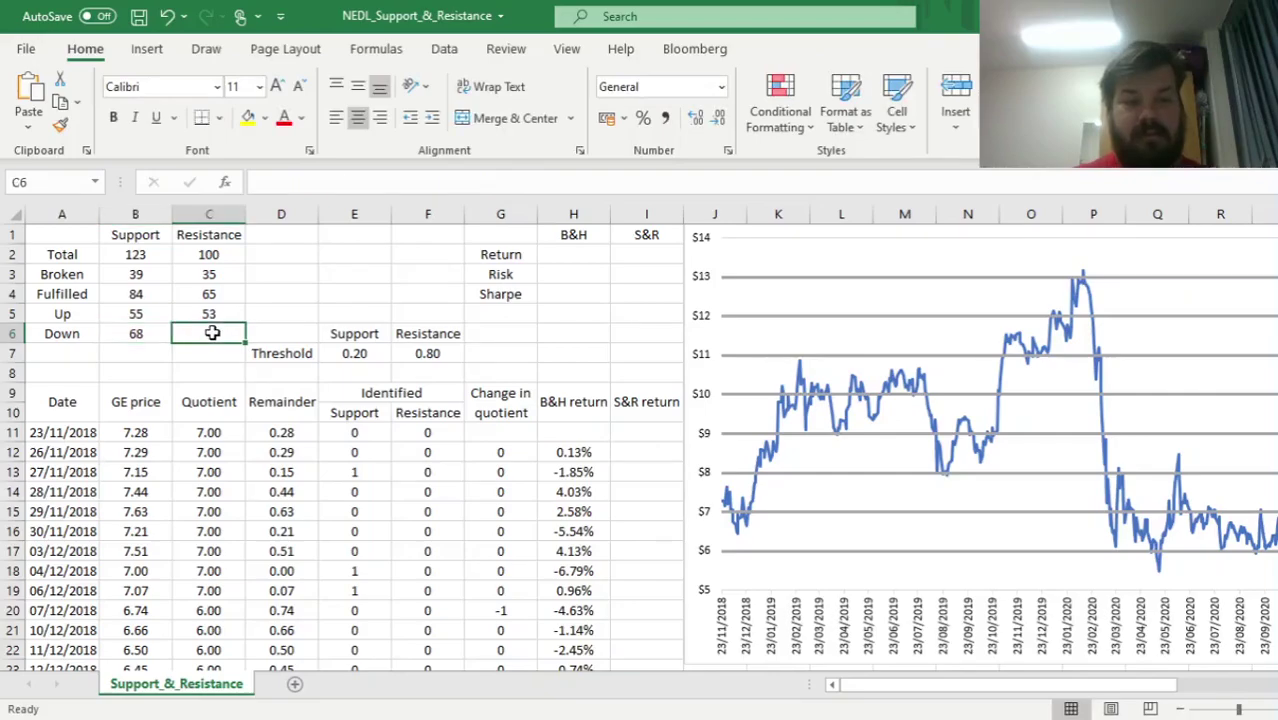
pyautogui.click(310, 182)
pyautogui.hotkey('ctrl', 'v')
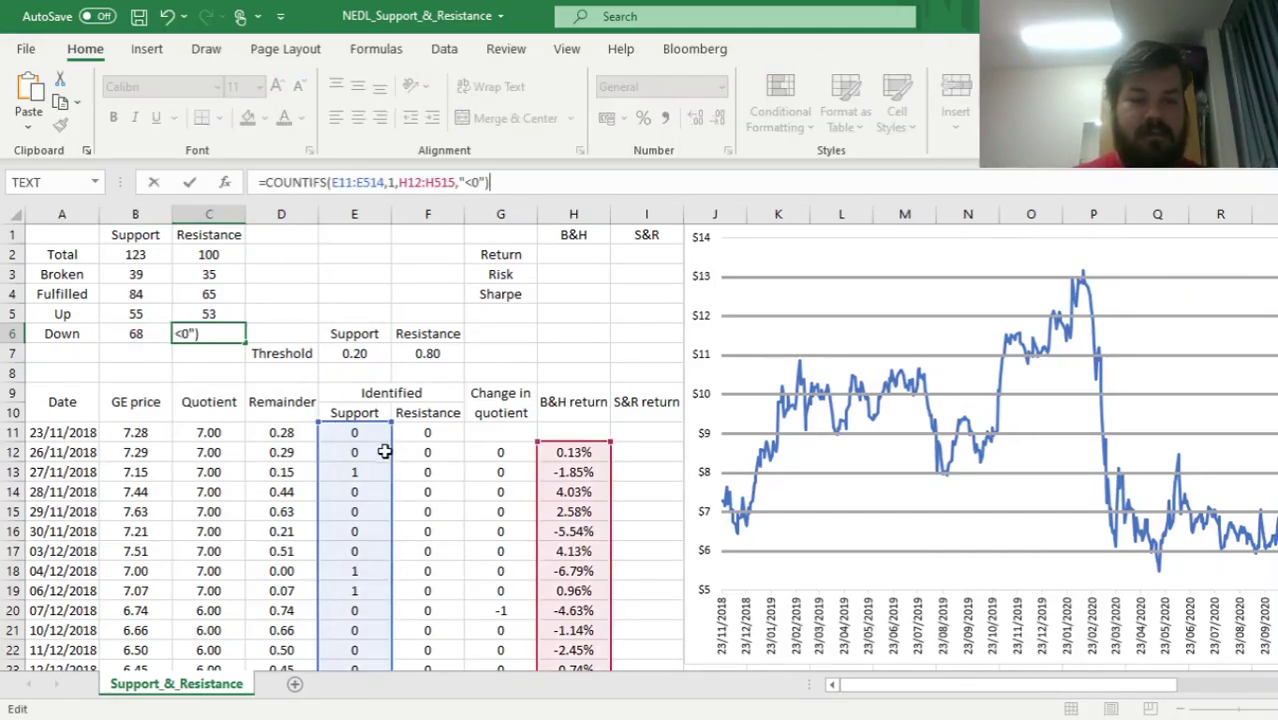
pyautogui.moveTo(384, 447); pyautogui.dragTo(422, 450)
pyautogui.hotkey('ctrl', 'Return')
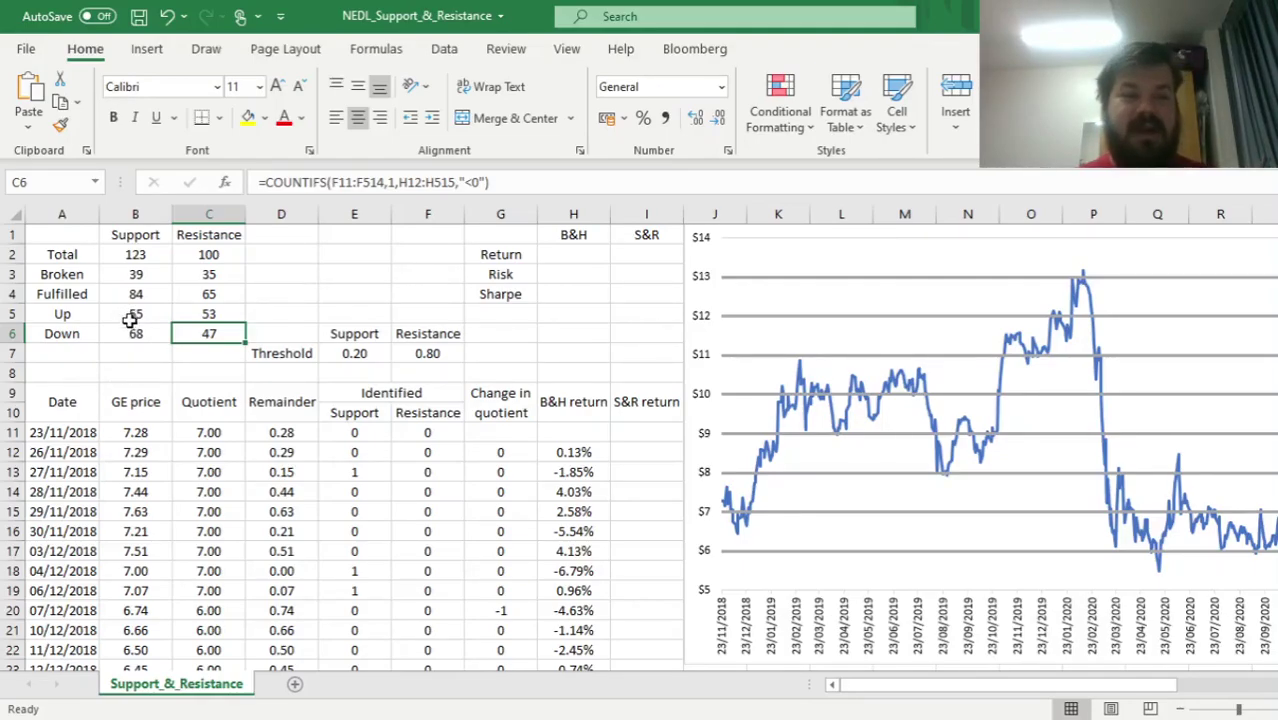
# Compare the Up and Down counts for the support and resistance levels in B5:C6
pyautogui.click(127, 333)
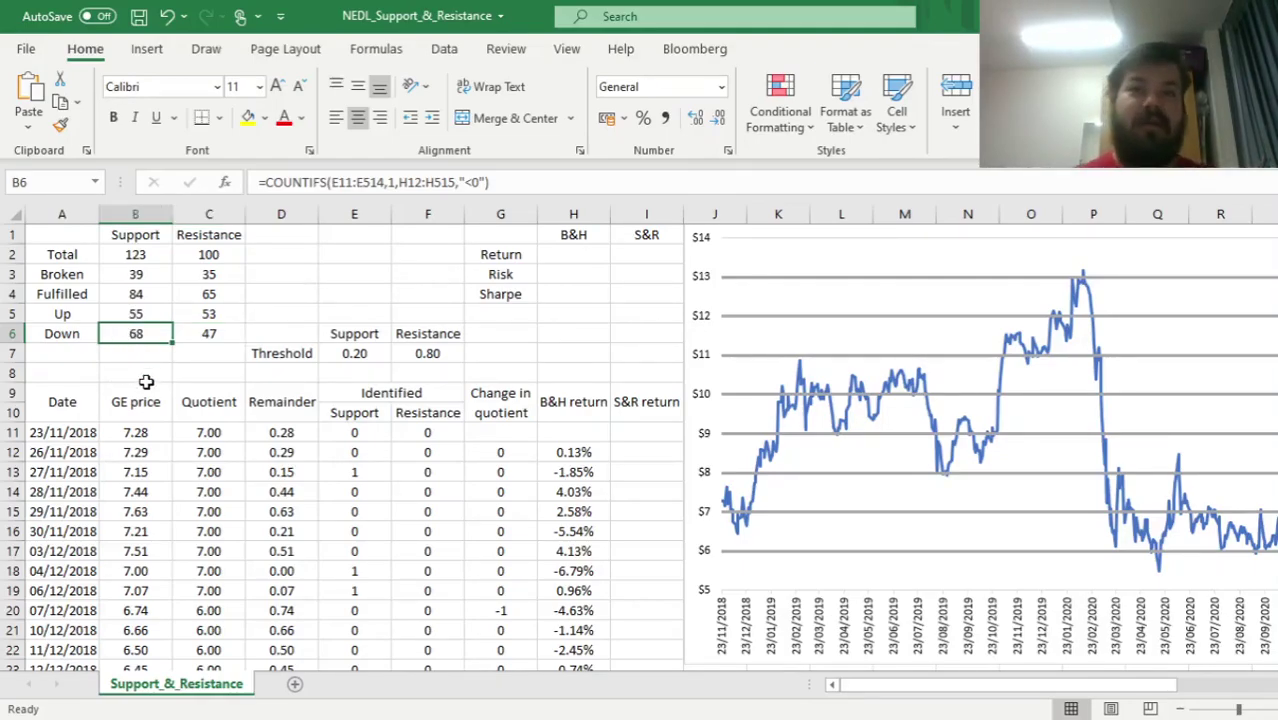
pyautogui.click(130, 313)
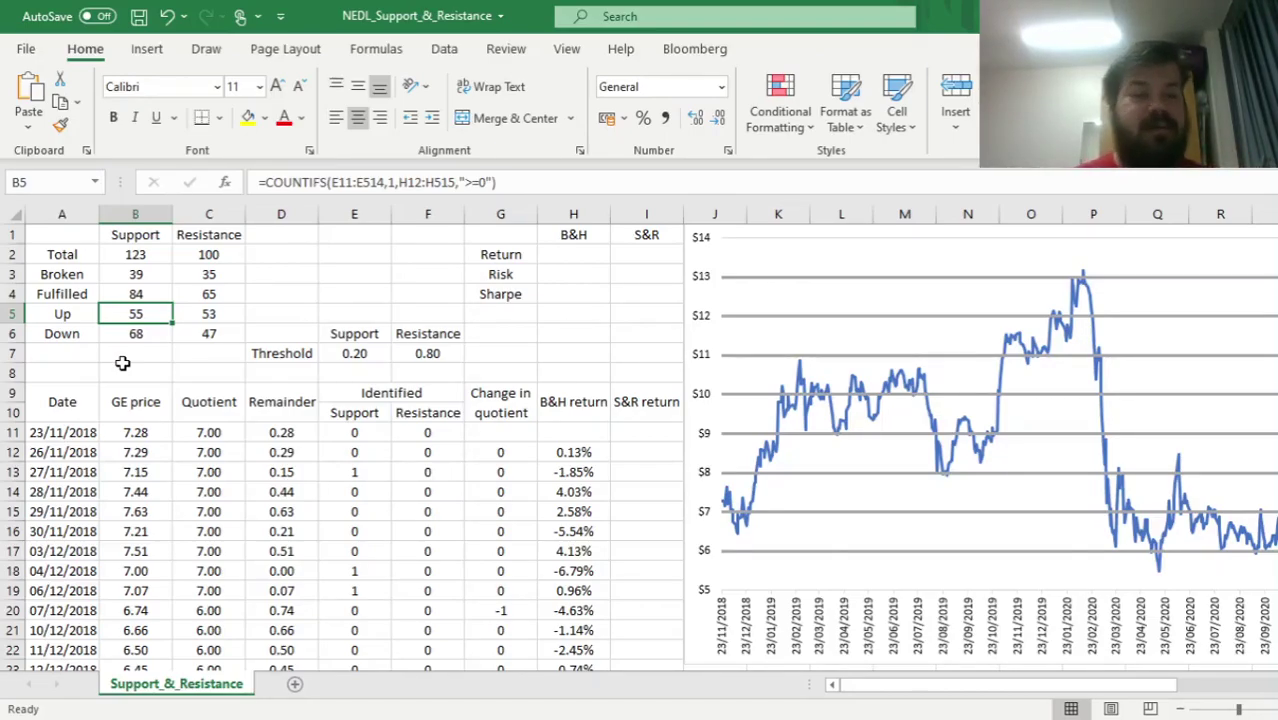
pyautogui.click(210, 314)
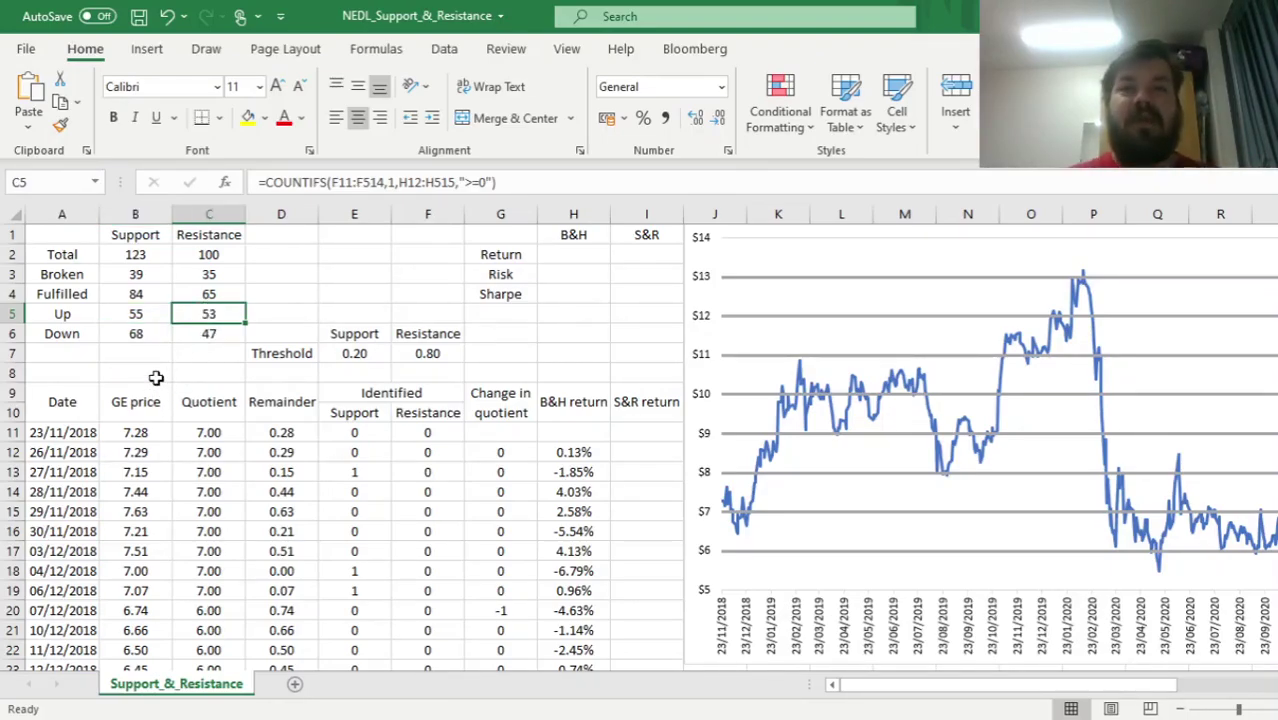
pyautogui.click(195, 336)
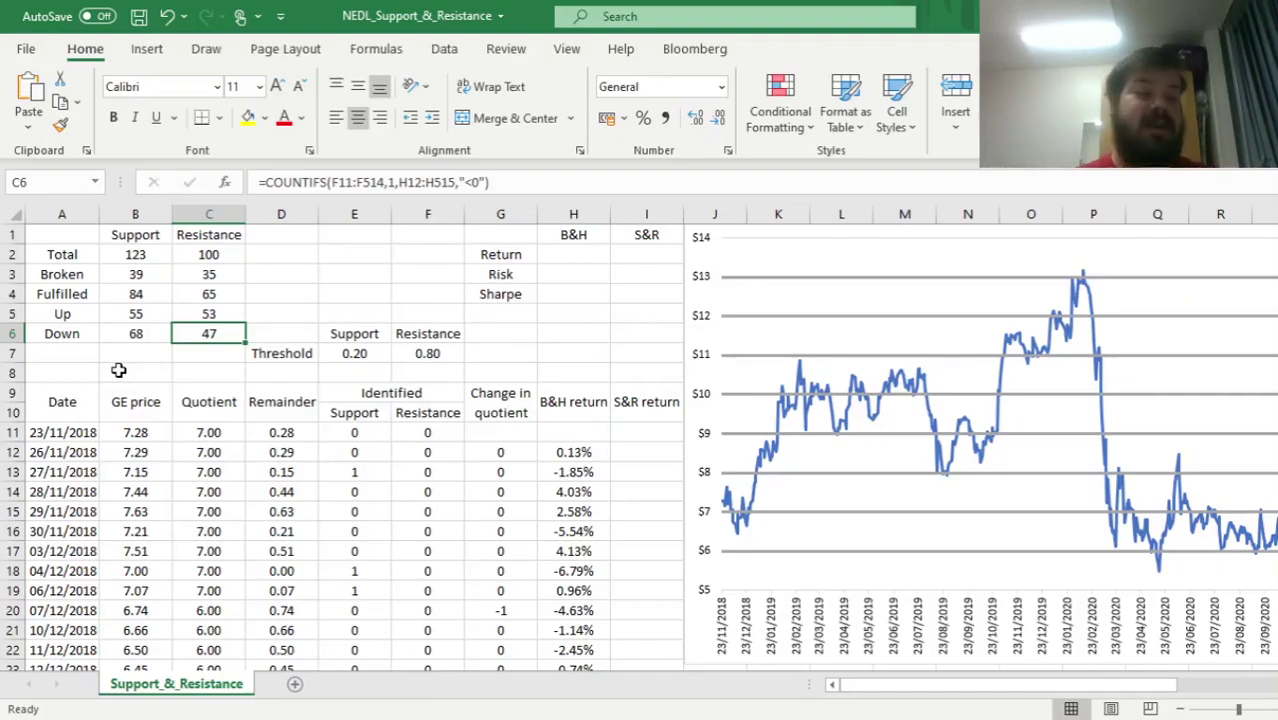
pyautogui.click(135, 318)
pyautogui.click(135, 331)
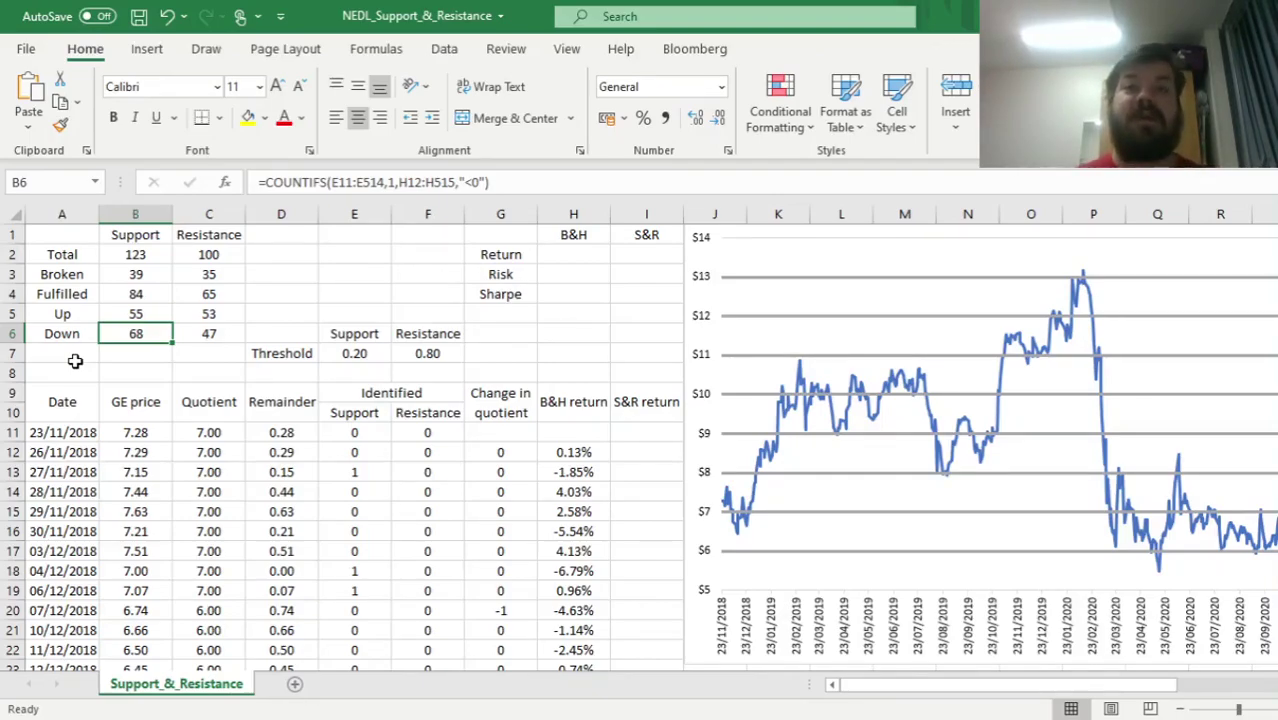
# Start the S&R return formula in I12 with =IF(E11=1,H12, to take the B&H return after a support flag
pyautogui.click(628, 453)
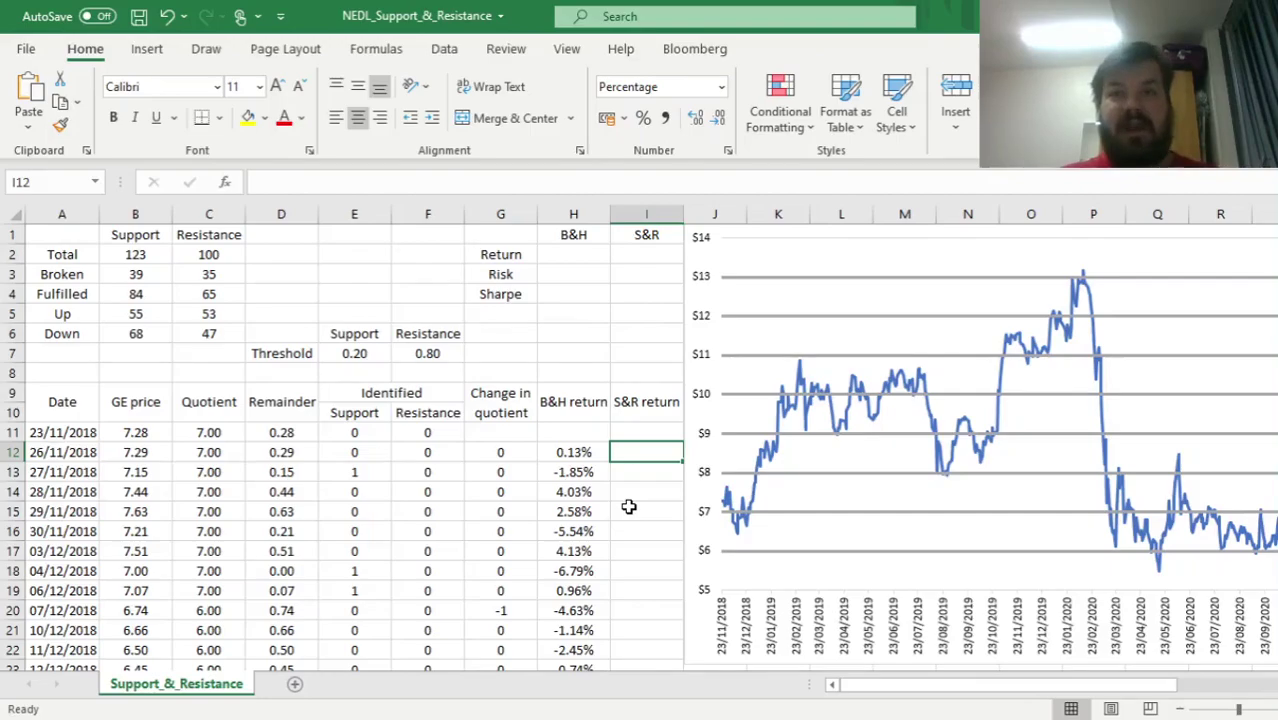
pyautogui.write('=IF(')
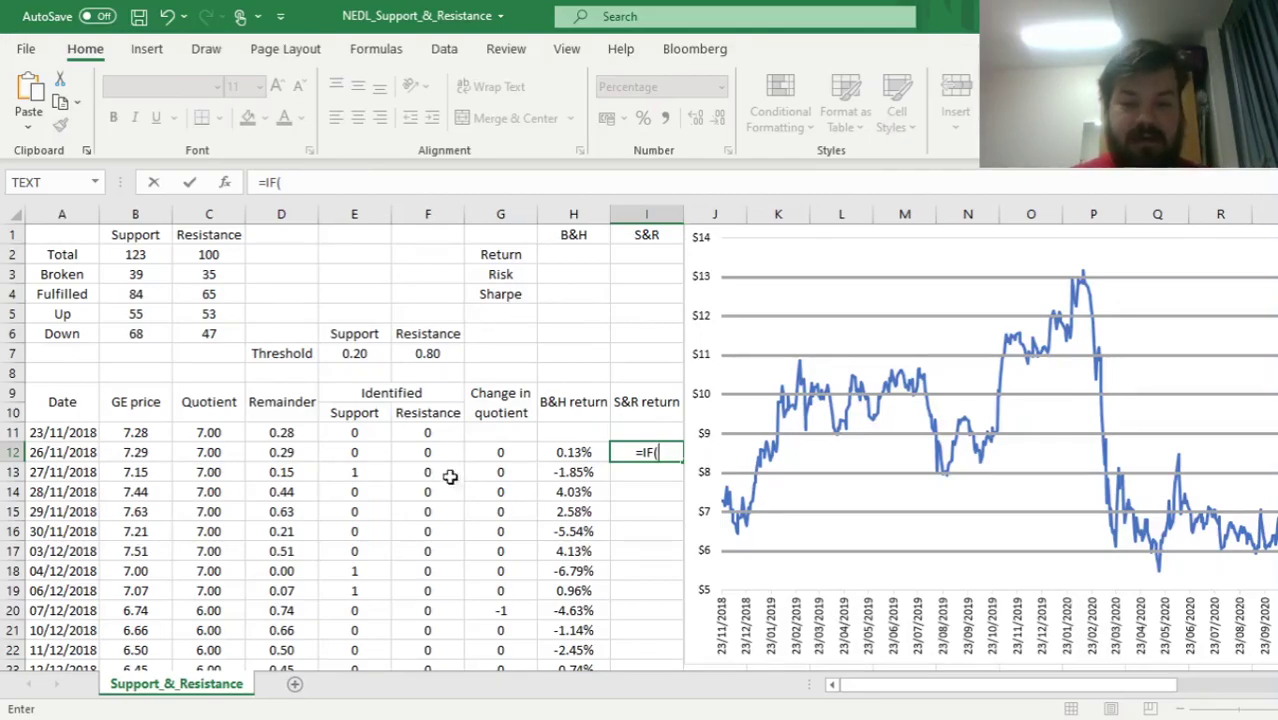
pyautogui.click(354, 430)
pyautogui.write('=1,')
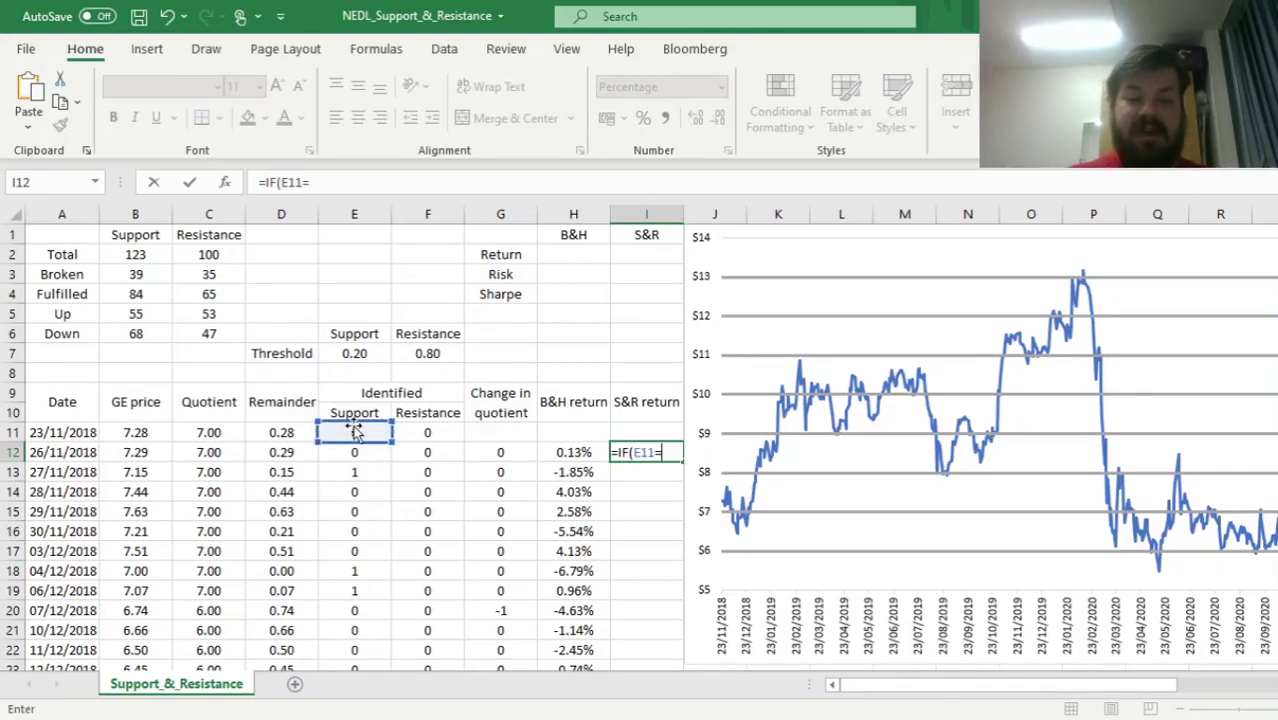
pyautogui.click(552, 451)
pyautogui.write(',')
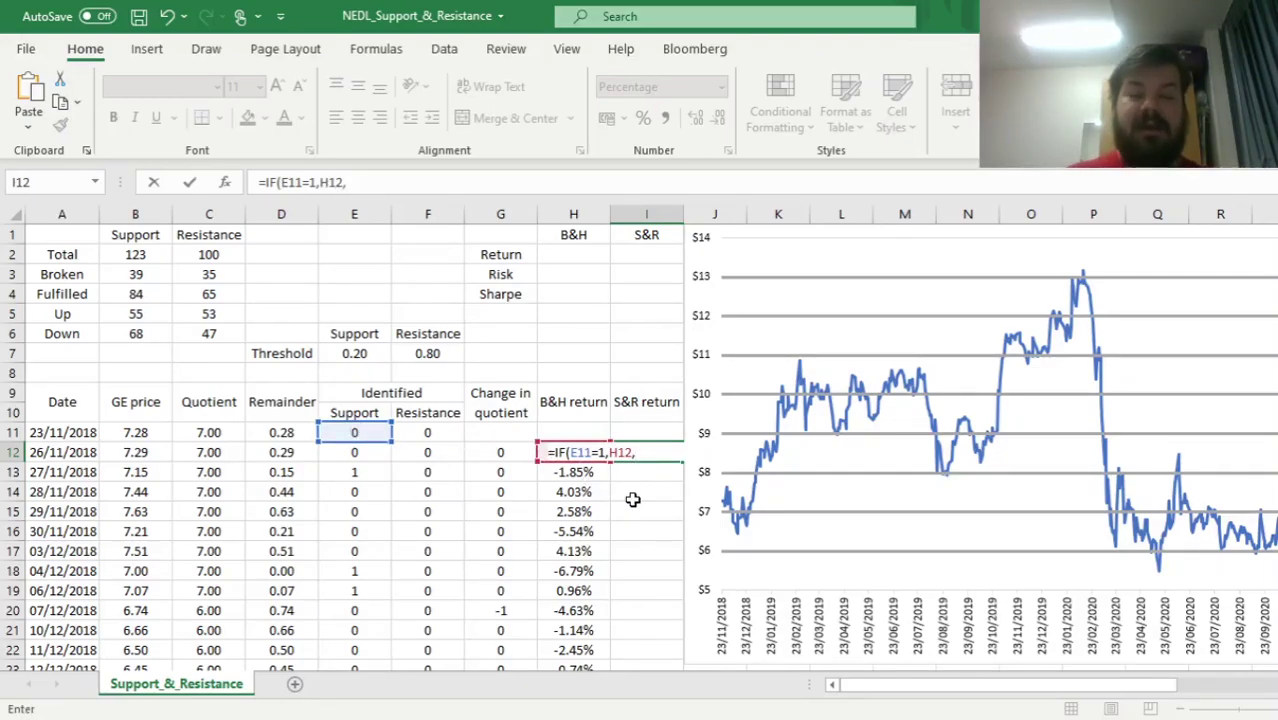
# Extend the I12 formula with IF(F11=1,-H12, to take the negative B&H return after a resistance flag
pyautogui.write('IF(')
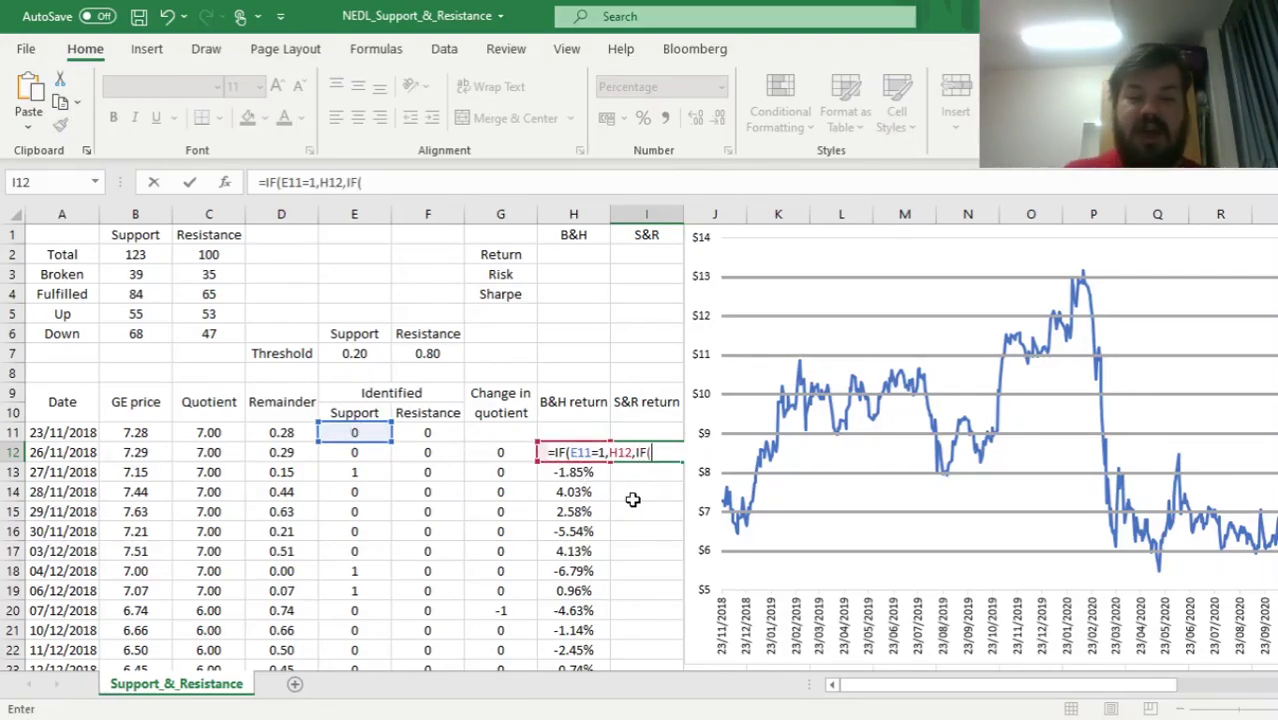
pyautogui.click(445, 432)
pyautogui.write('=1')
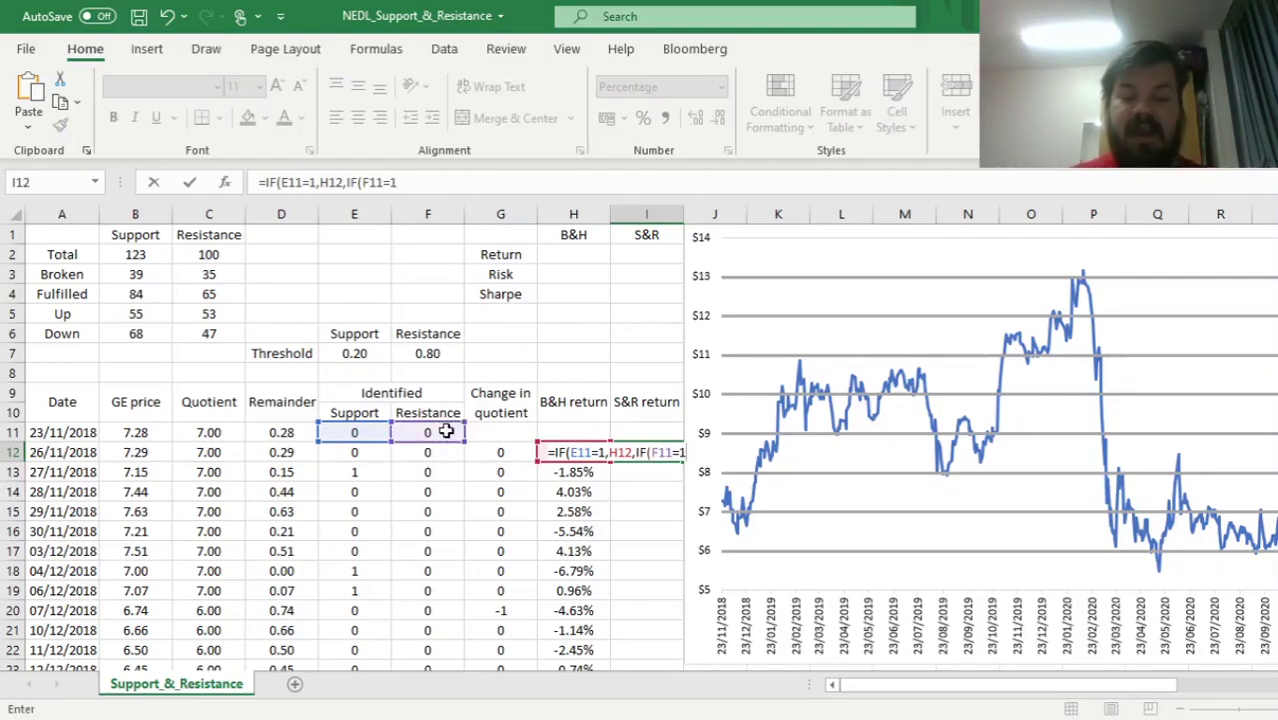
pyautogui.write(',')
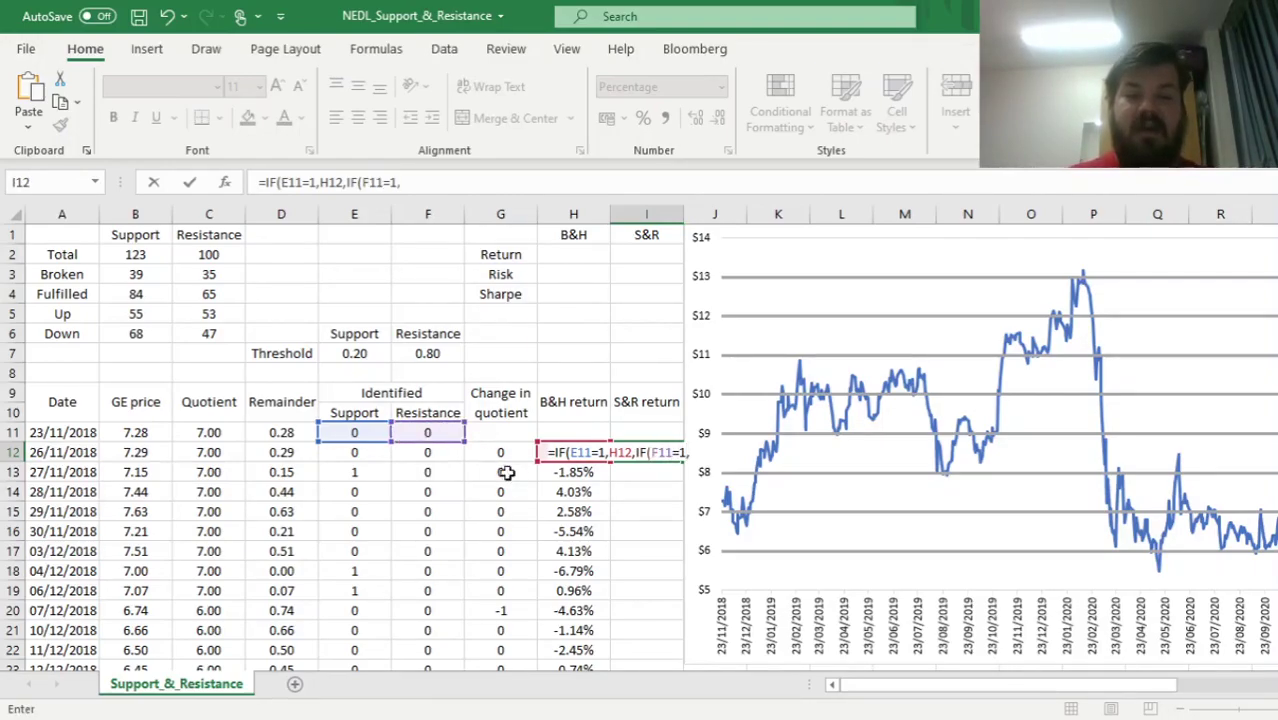
pyautogui.write('-')
pyautogui.click(576, 496)
pyautogui.press('Up')
pyautogui.press('Up')
pyautogui.write(',')
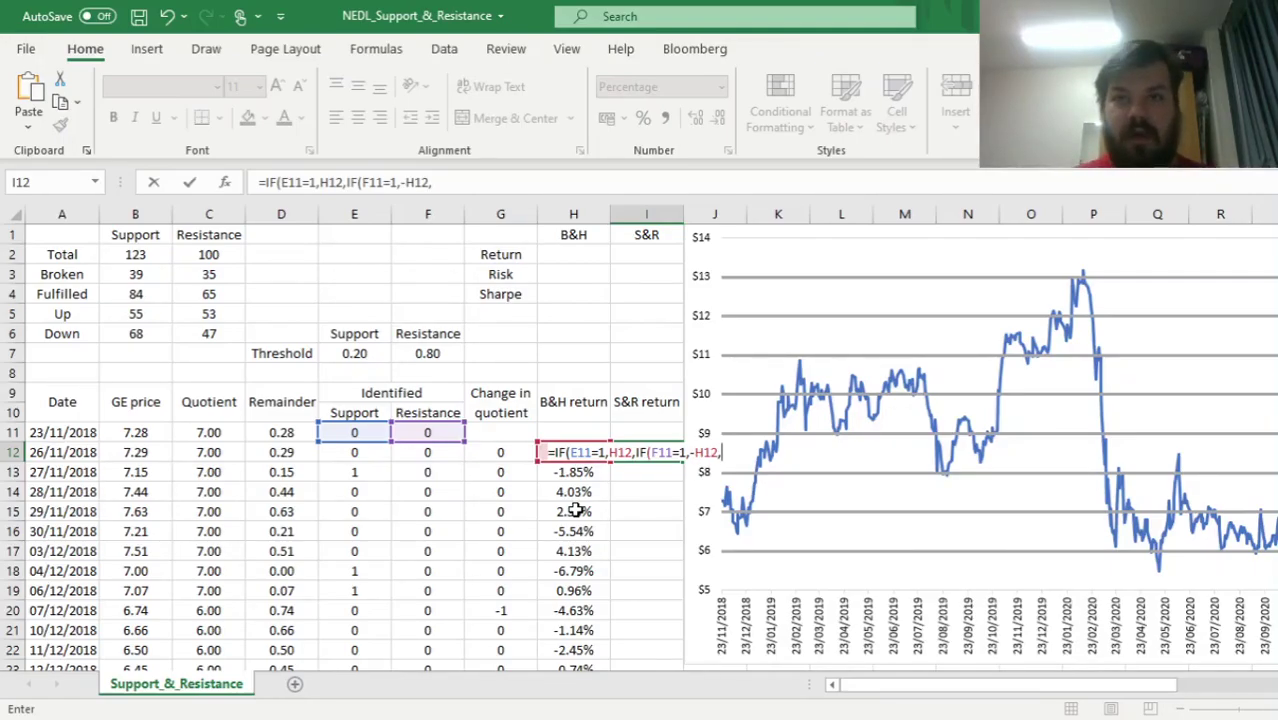
# Complete the I12 formula with 0 as the fallback return and fill it down the S&R return column
pyautogui.write('0')
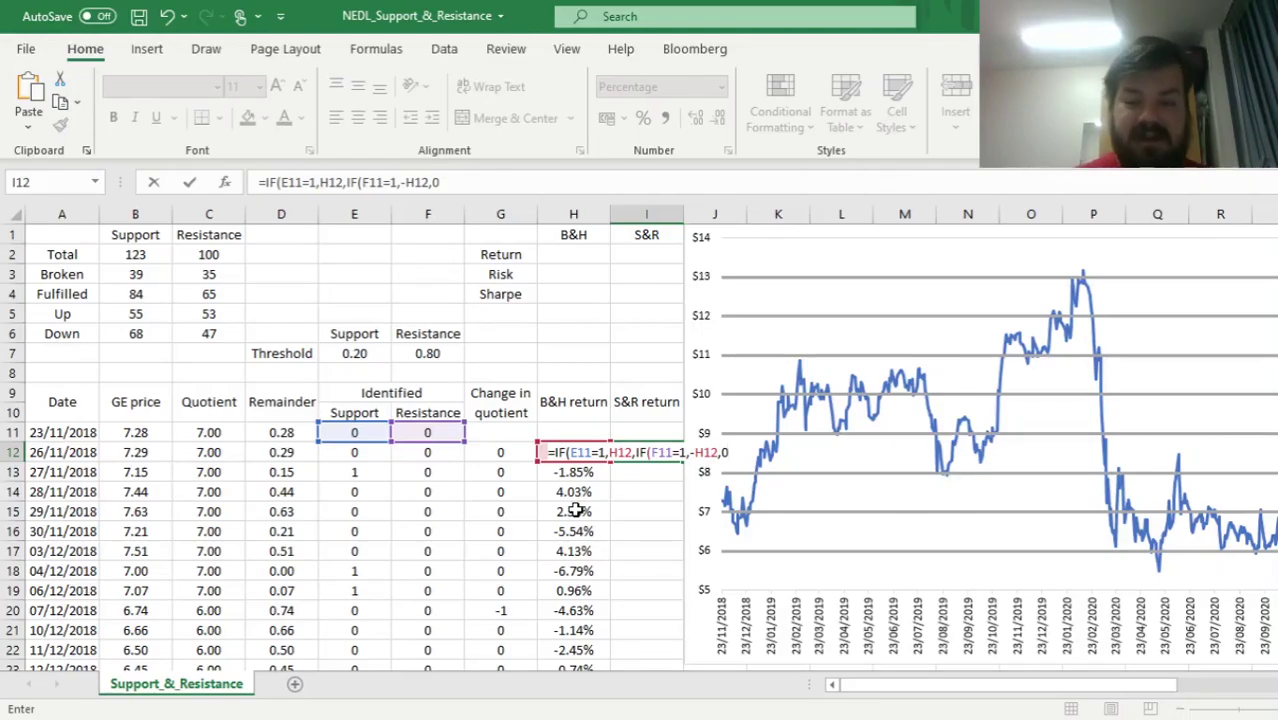
pyautogui.write('))')
pyautogui.press('Return')
pyautogui.press('Up')
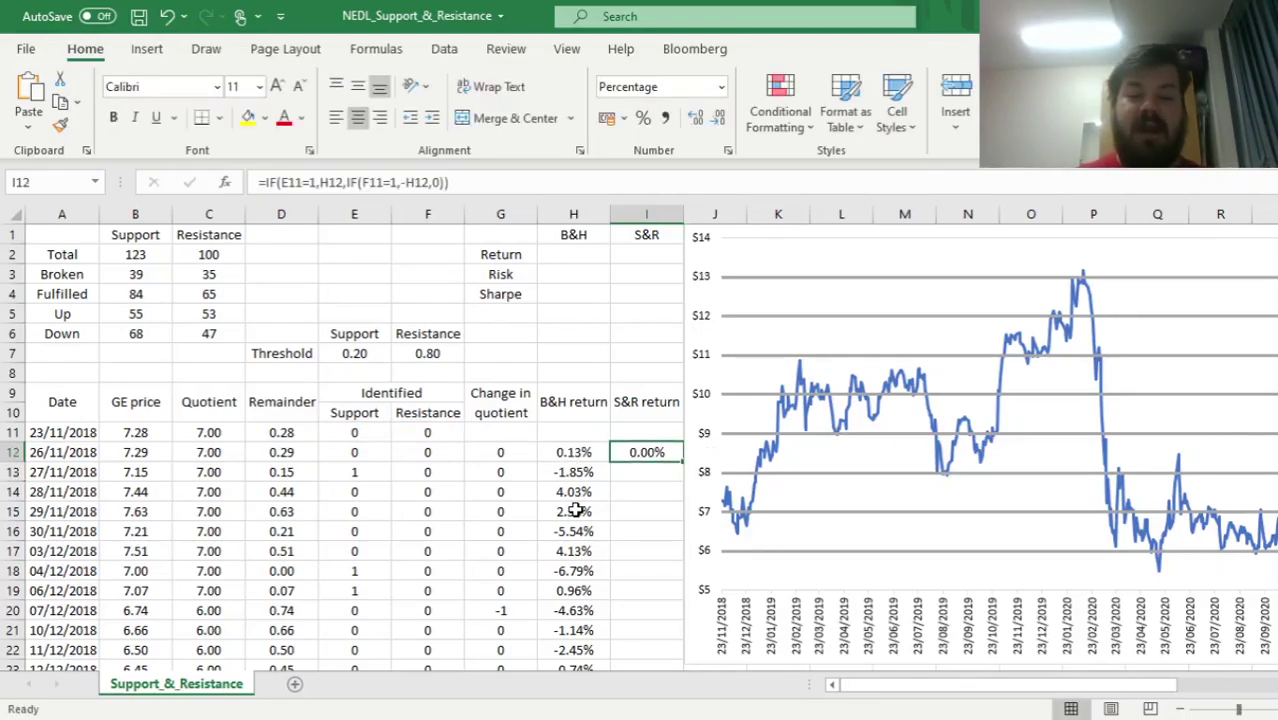
pyautogui.doubleClick(683, 462)
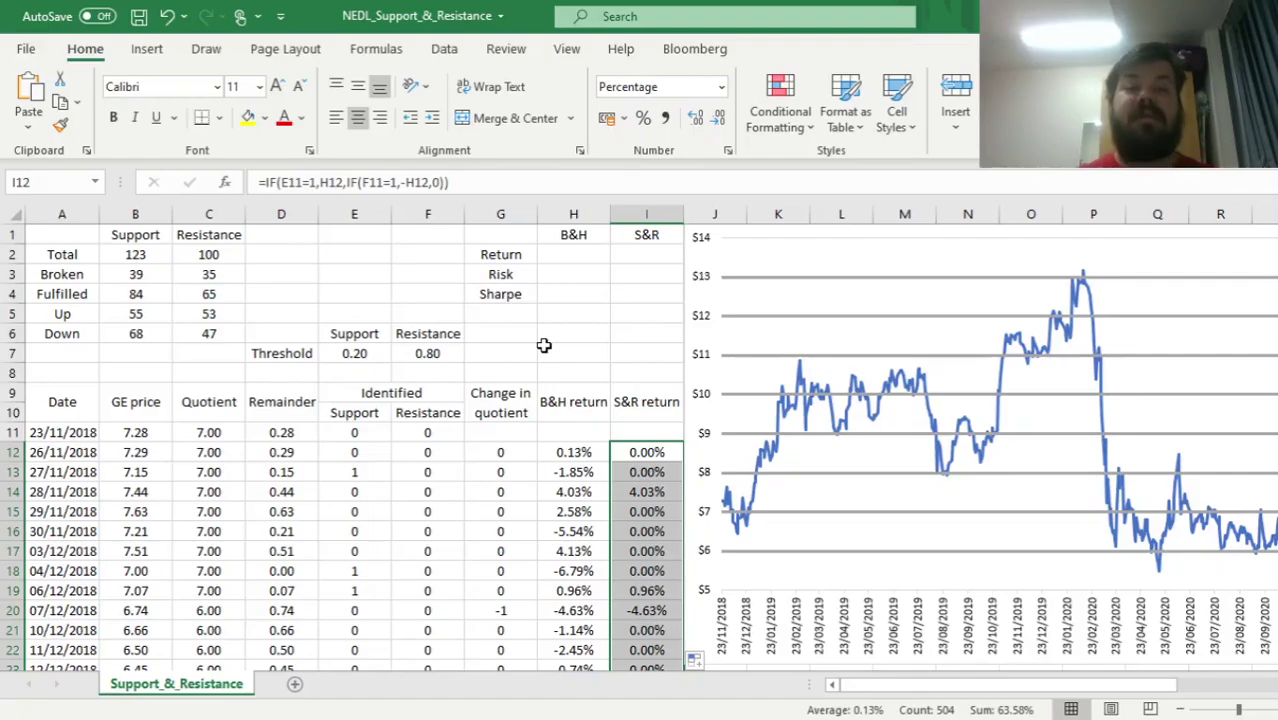
# Write the annualised B&H return formula =PRODUCT(1+H12:H515)^(1/2)-1 in H2
pyautogui.click(572, 255)
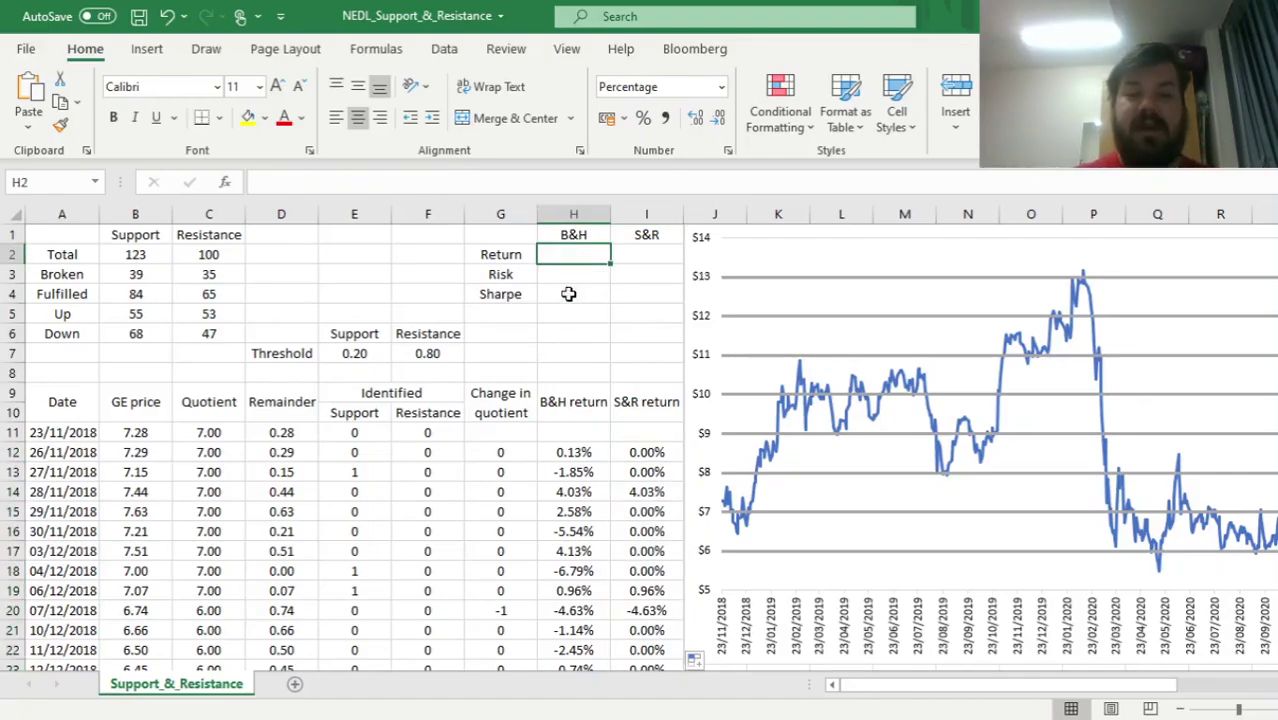
pyautogui.write('=')
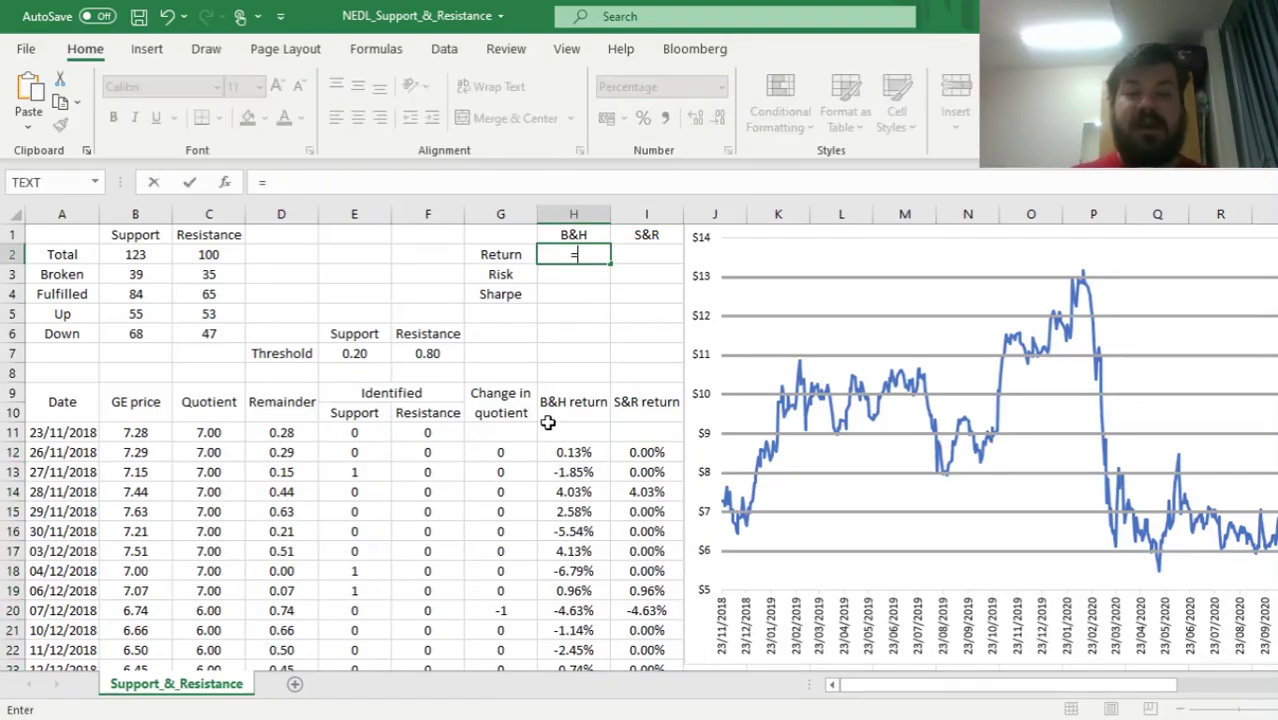
pyautogui.write('PRODUCT(1')
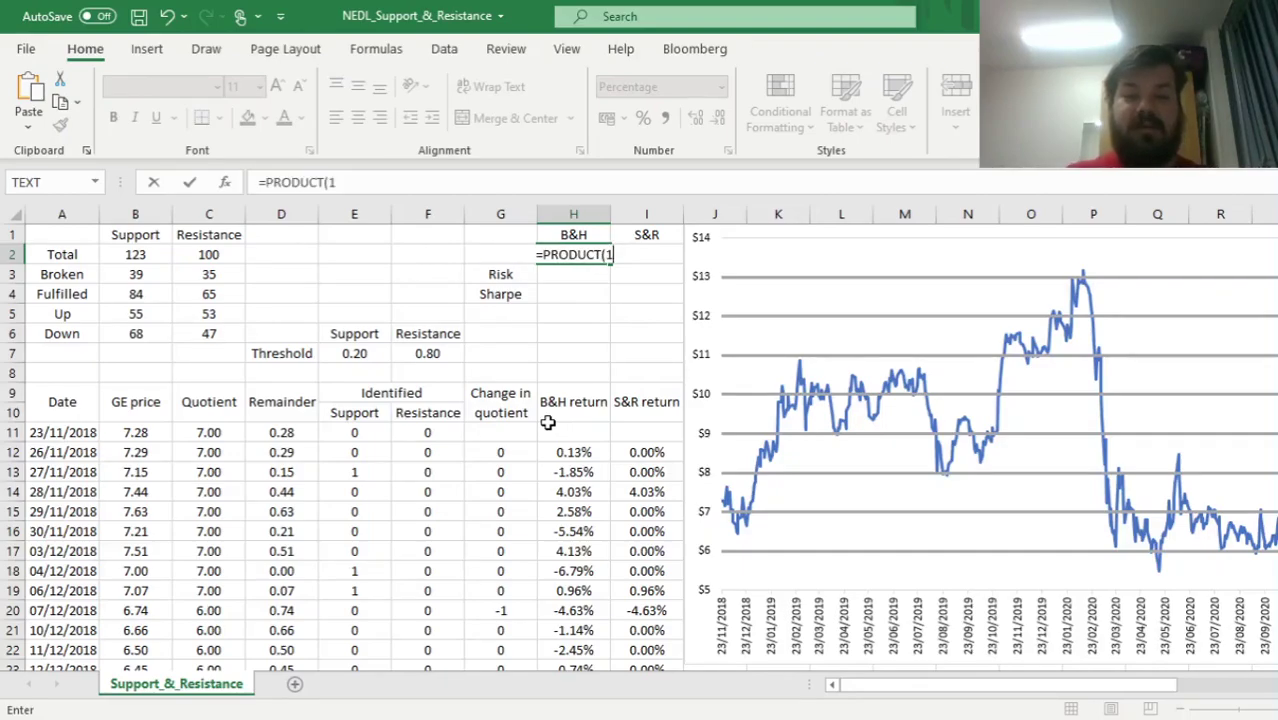
pyautogui.write('+')
pyautogui.click(571, 450)
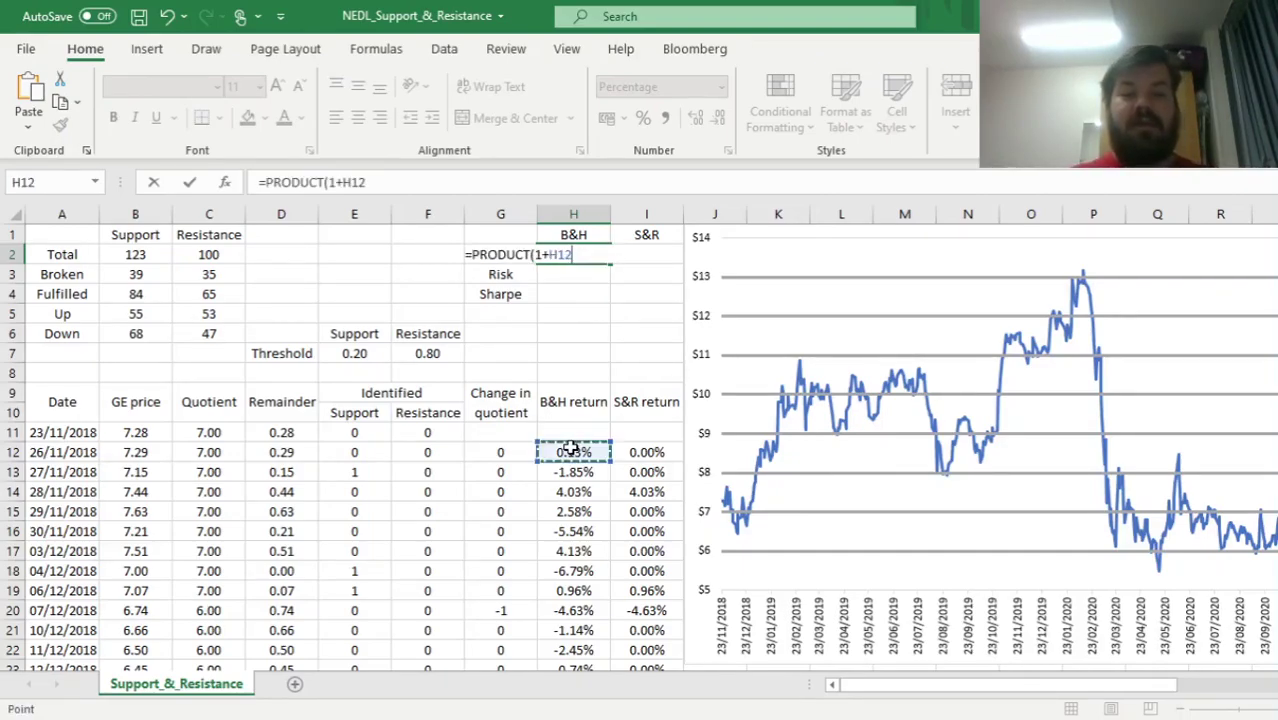
pyautogui.hotkey('ctrl', 'shift', 'Down')
pyautogui.write(')^(1/2)')
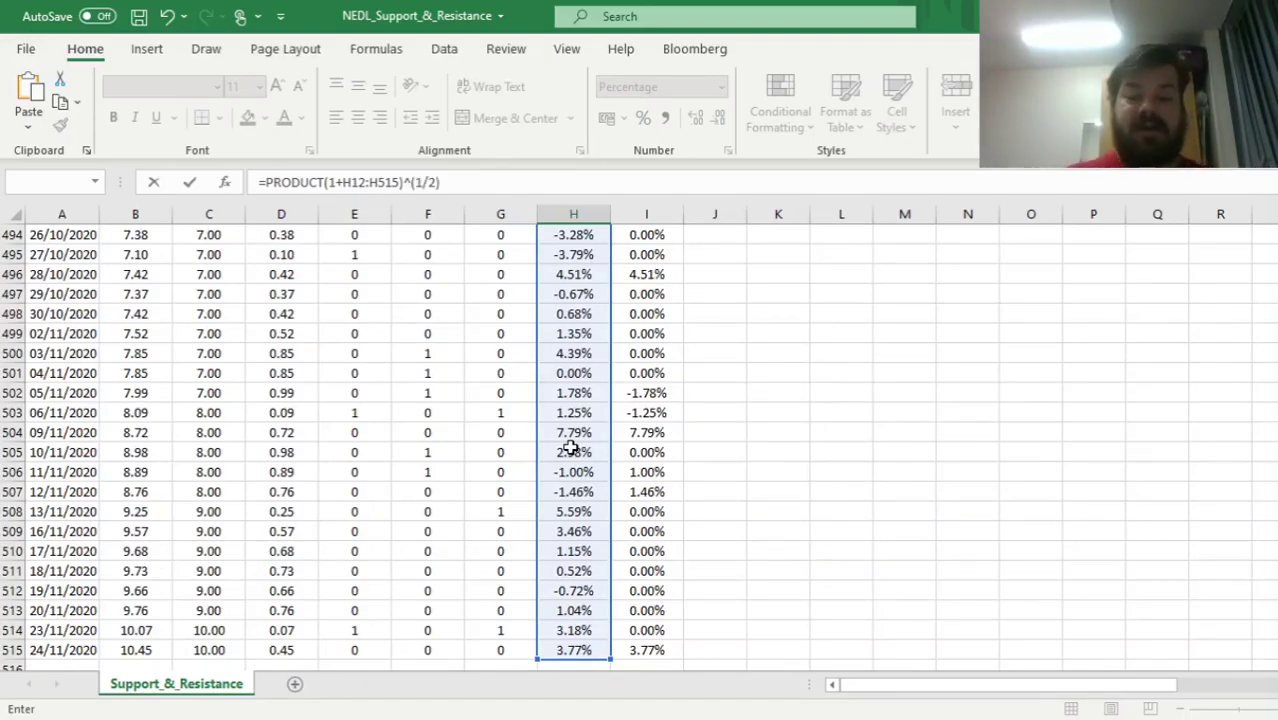
pyautogui.write('-1')
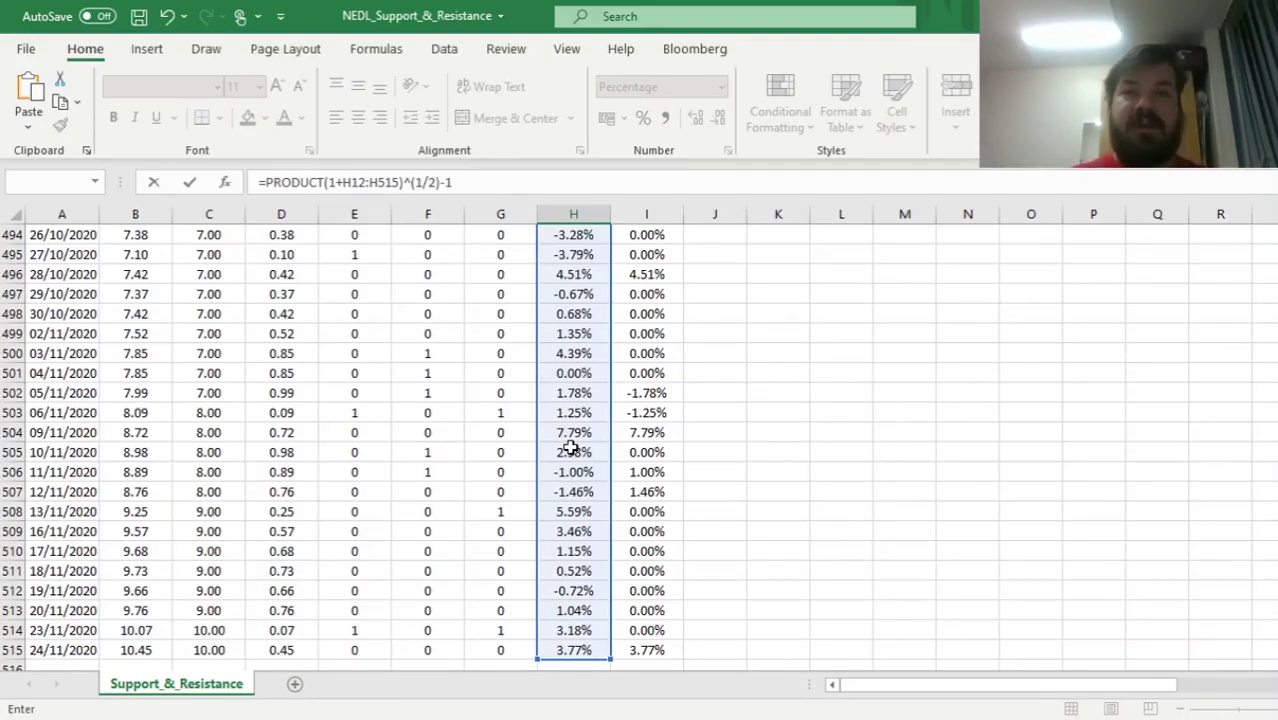
# Commit the H2 return formula as an array formula and copy it across to the S&R return cell, I2
pyautogui.hotkey('ctrl', 'shift', 'Return')
pyautogui.press('Up')
pyautogui.press('Up')
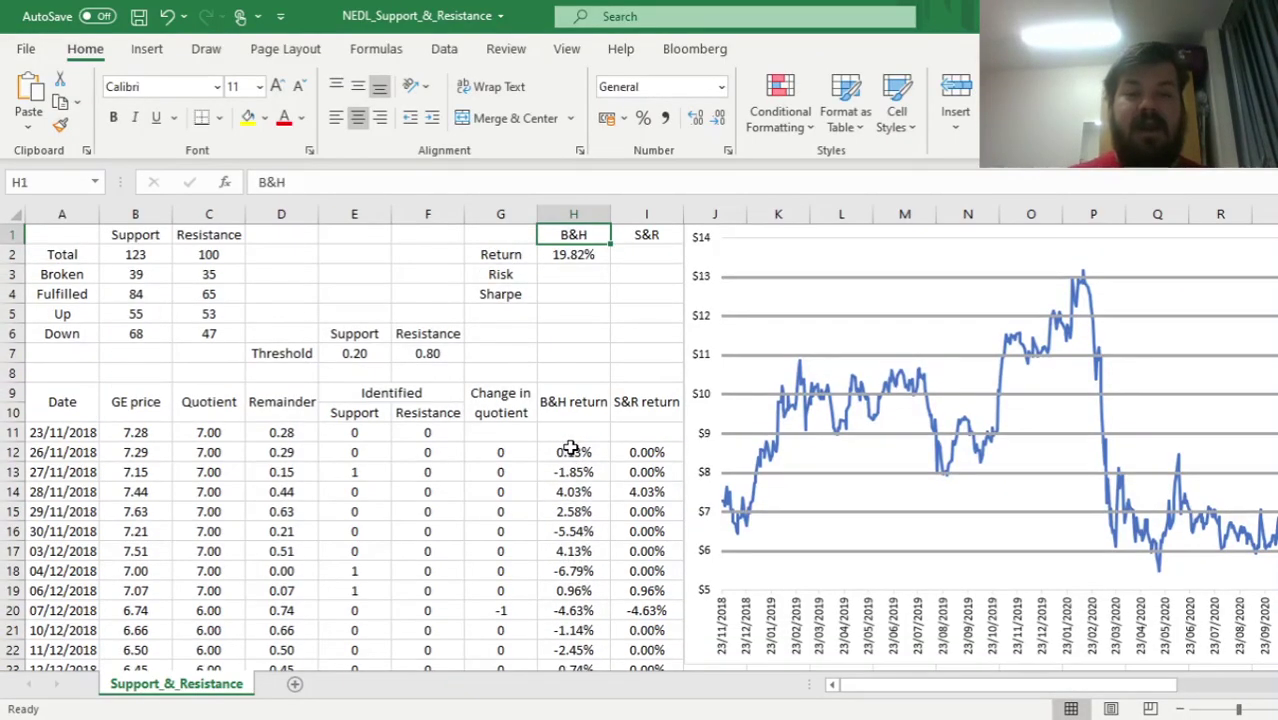
pyautogui.press('Down')
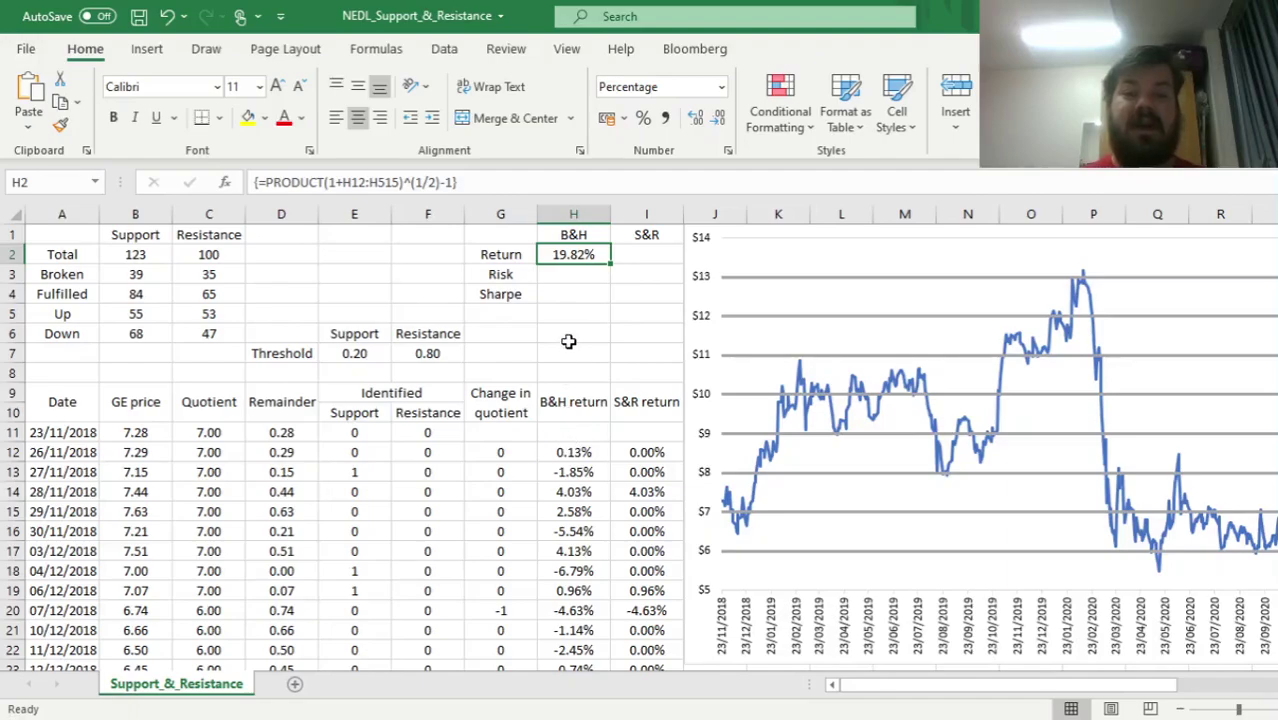
pyautogui.moveTo(610, 264); pyautogui.dragTo(640, 284)
pyautogui.click(655, 254)
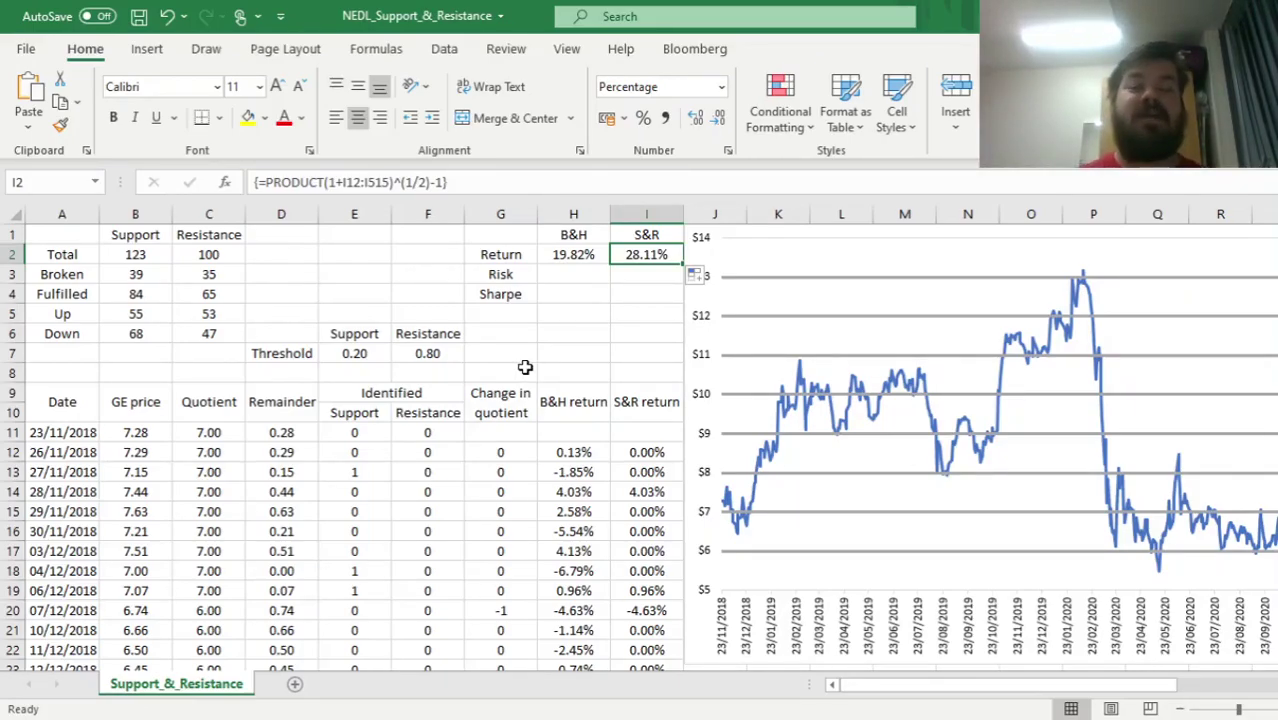
# Calculate the annualised B&H risk in H3 with =STDEV.S(H12:H515)*SQRT(252)
pyautogui.click(572, 274)
pyautogui.write('=STDEV.S(')
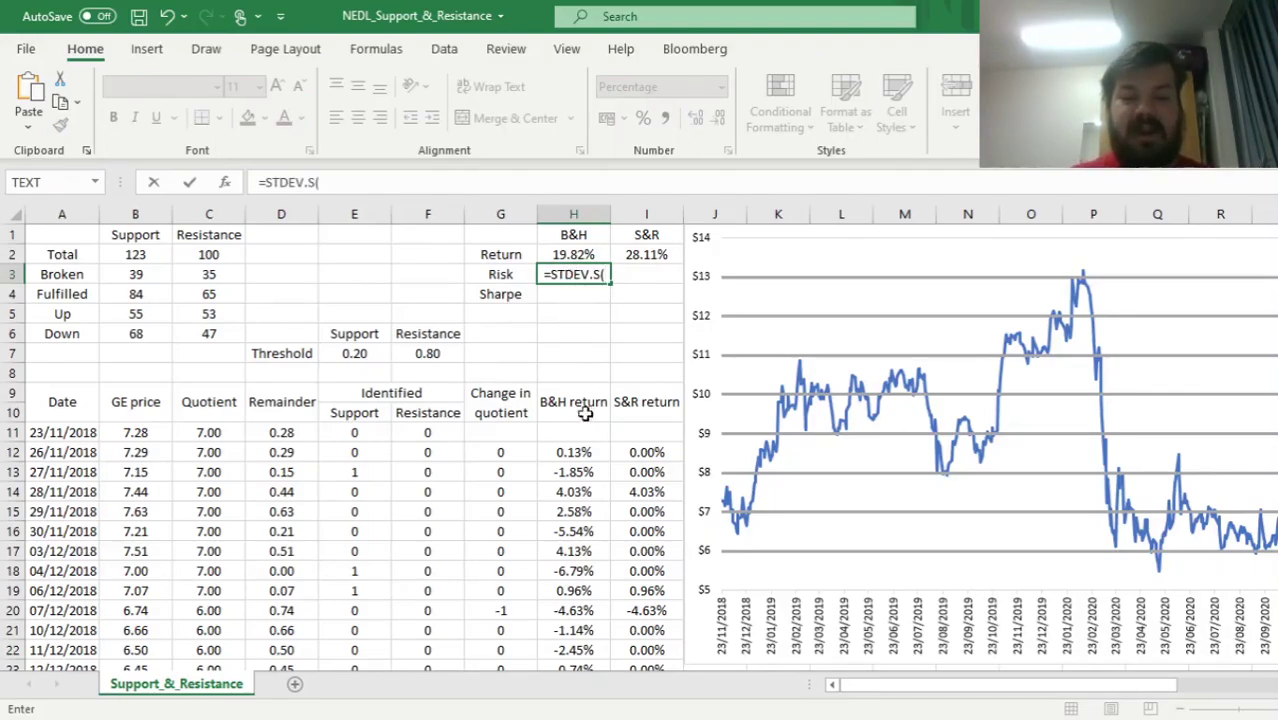
pyautogui.click(586, 450)
pyautogui.hotkey('ctrl', 'shift', 'Down')
pyautogui.write(')*SQRT')
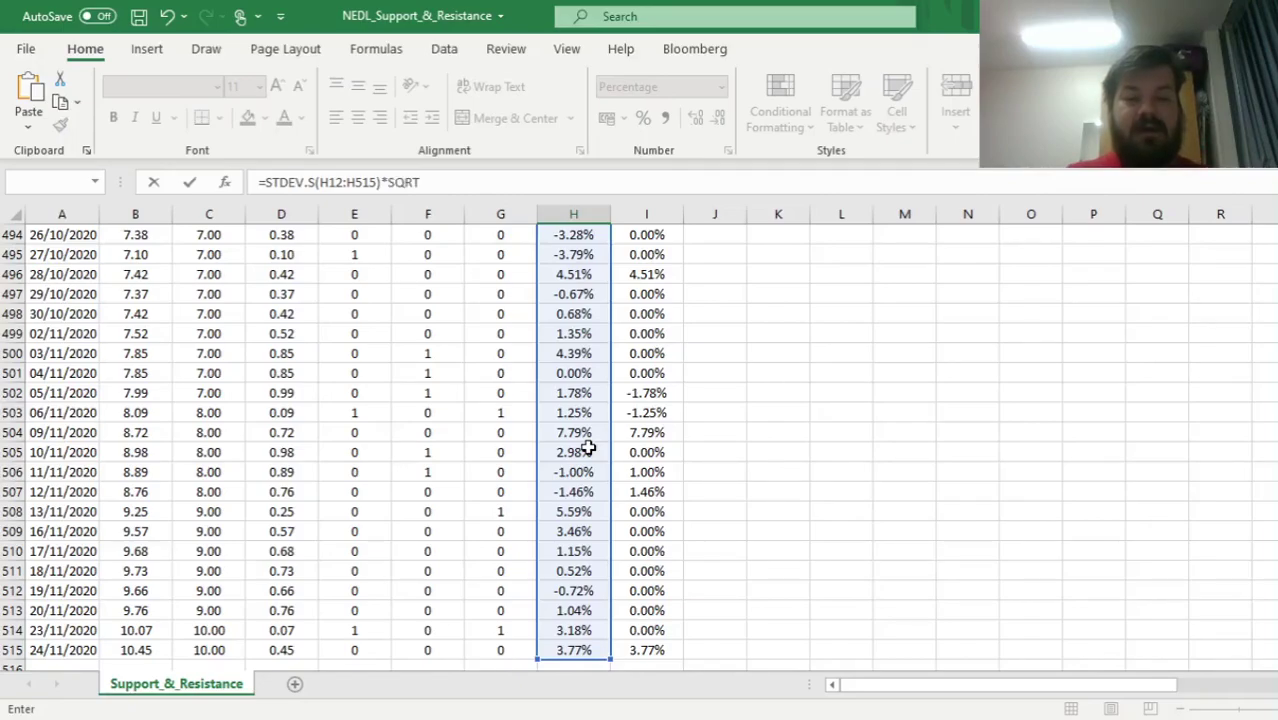
pyautogui.write('(252)')
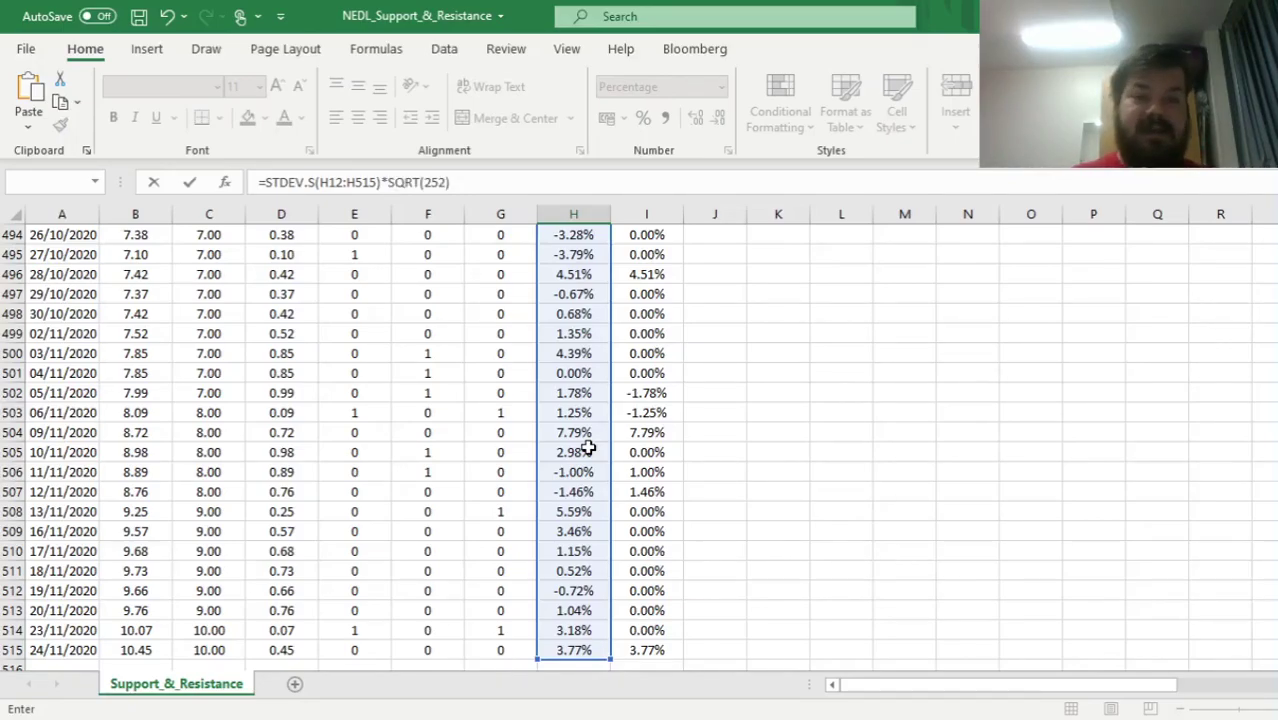
pyautogui.press('Return')
pyautogui.press('Up')
pyautogui.press('Up')
pyautogui.press('Up')
pyautogui.press('Down')
pyautogui.press('Down')
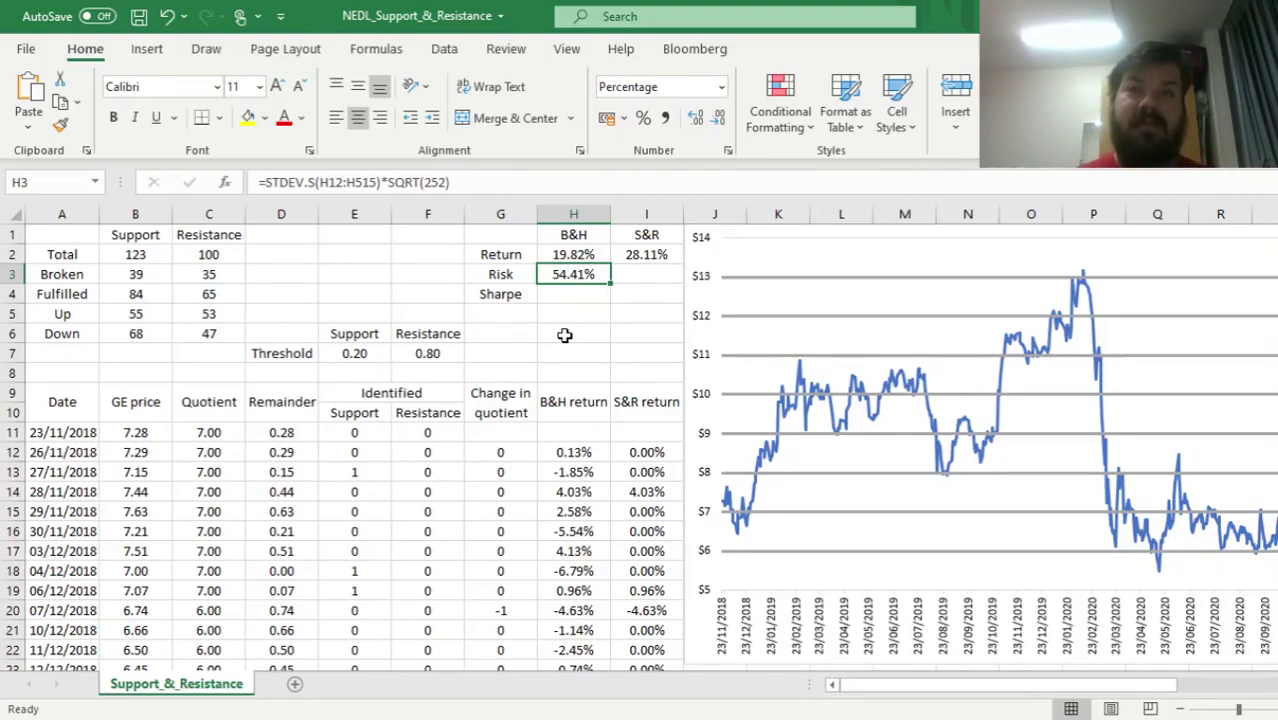
# Copy the H3 risk formula across to the S&R risk cell, I3
pyautogui.moveTo(611, 284); pyautogui.dragTo(672, 278)
pyautogui.press('Right')
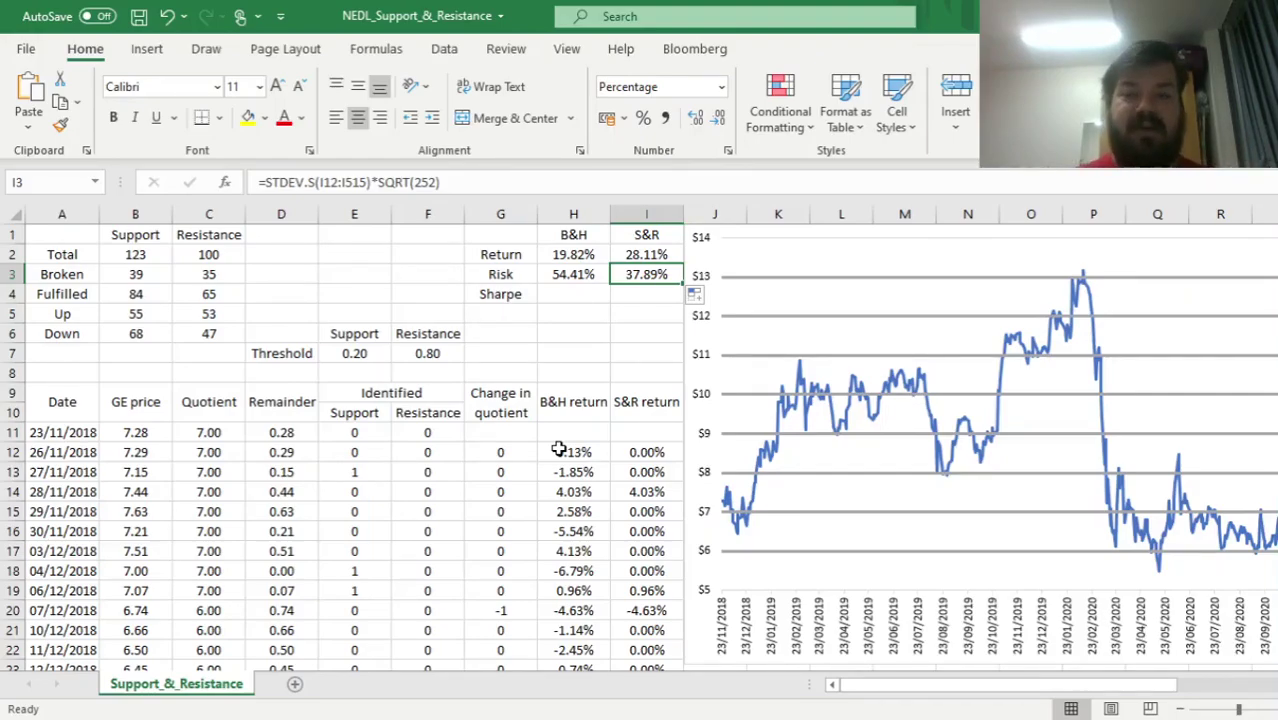
pyautogui.click(634, 254)
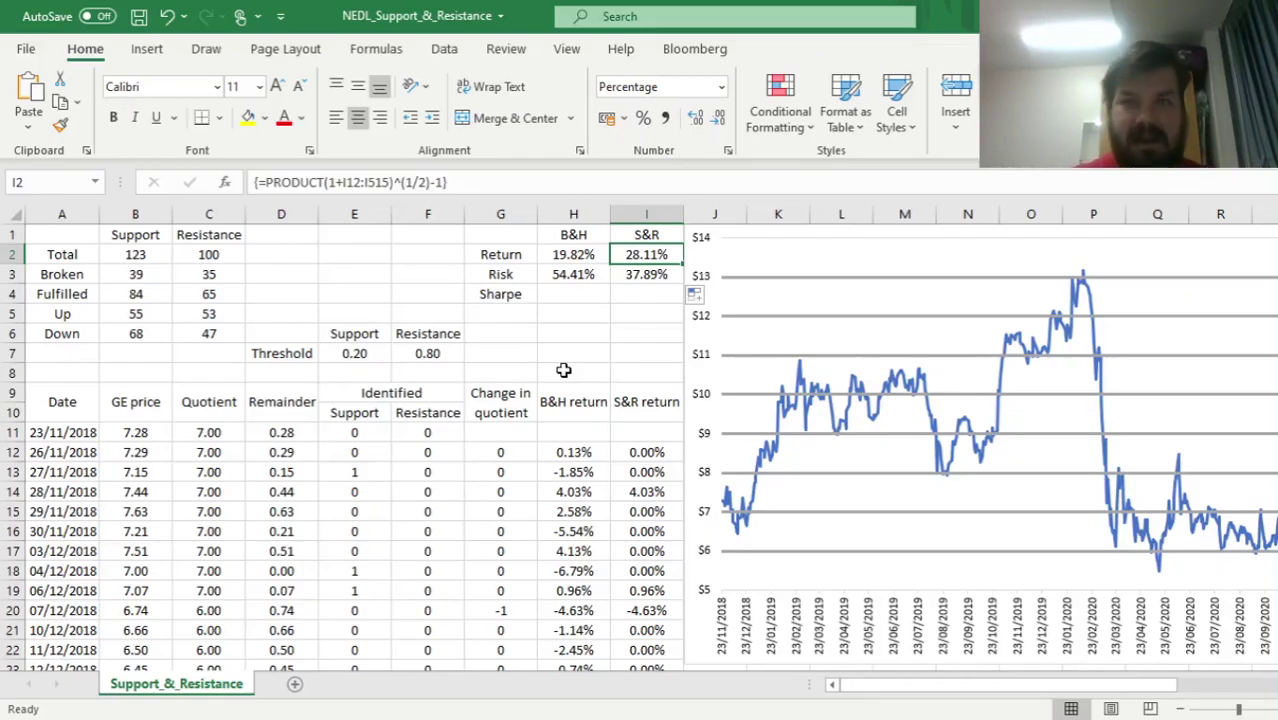
# Calculate the B&H Sharpe ratio in H4 with =H2/H3 and copy it across to the S&R cell, I4
pyautogui.click(563, 295)
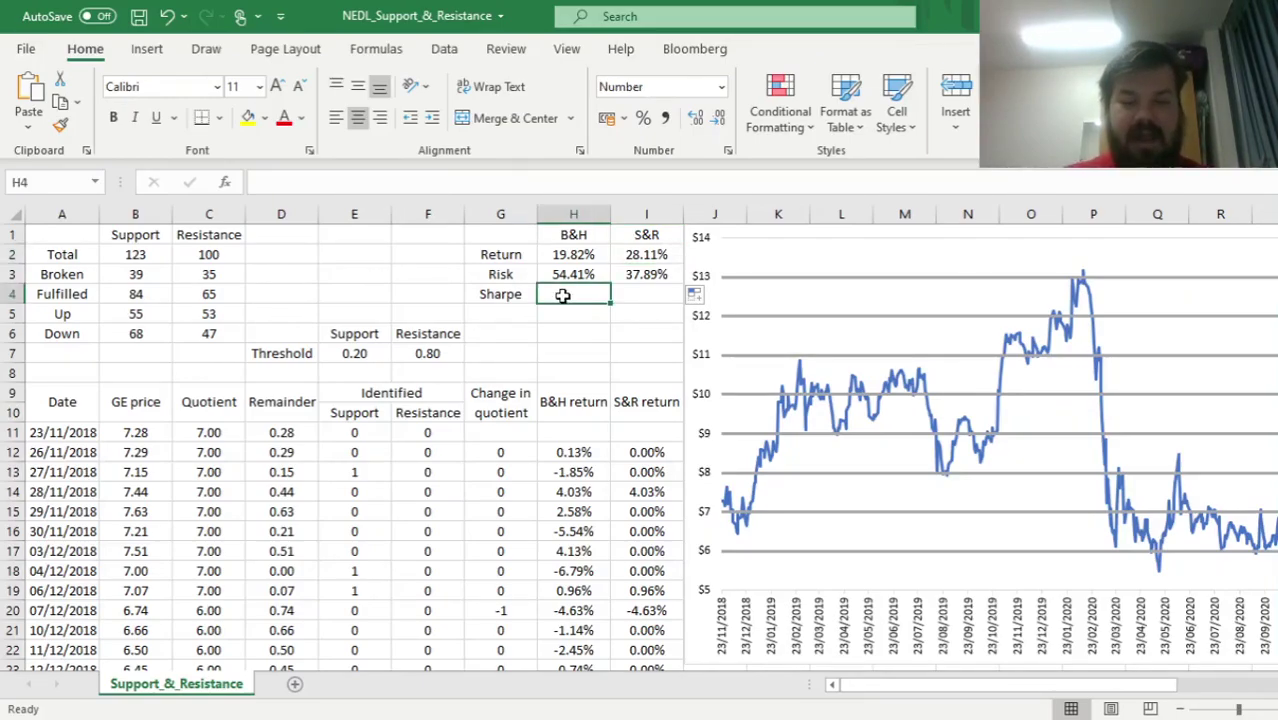
pyautogui.write('=')
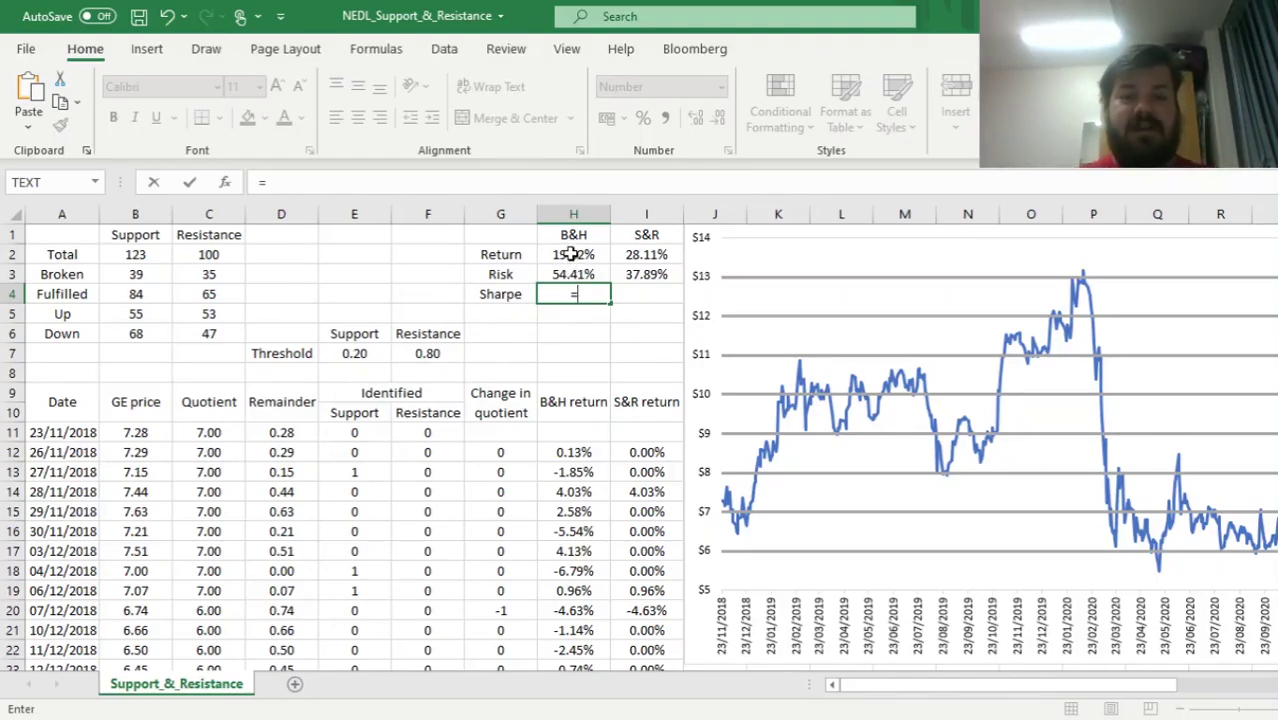
pyautogui.click(569, 255)
pyautogui.write('/')
pyautogui.click(577, 275)
pyautogui.press('Return')
pyautogui.click(582, 295)
pyautogui.moveTo(613, 303); pyautogui.dragTo(660, 305)
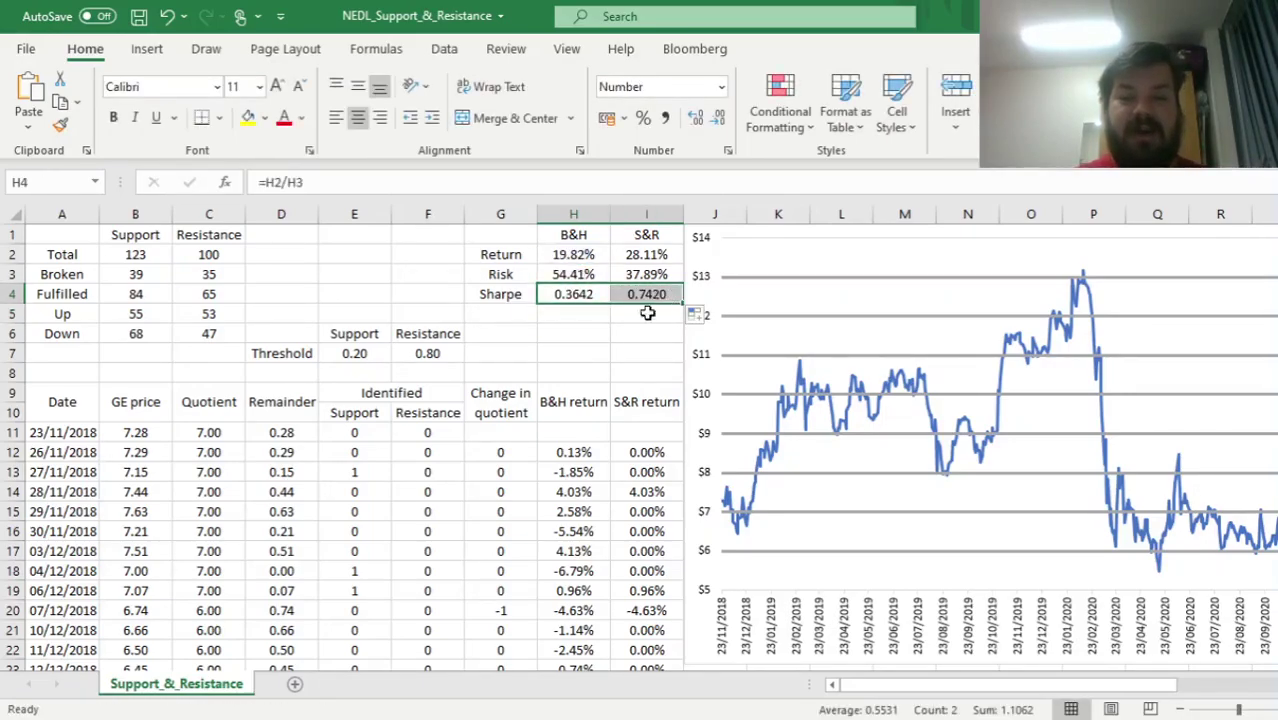
# Compare the B&H and S&R Sharpe ratios in H4:I4 and check the S&R return in I2
pyautogui.click(650, 292)
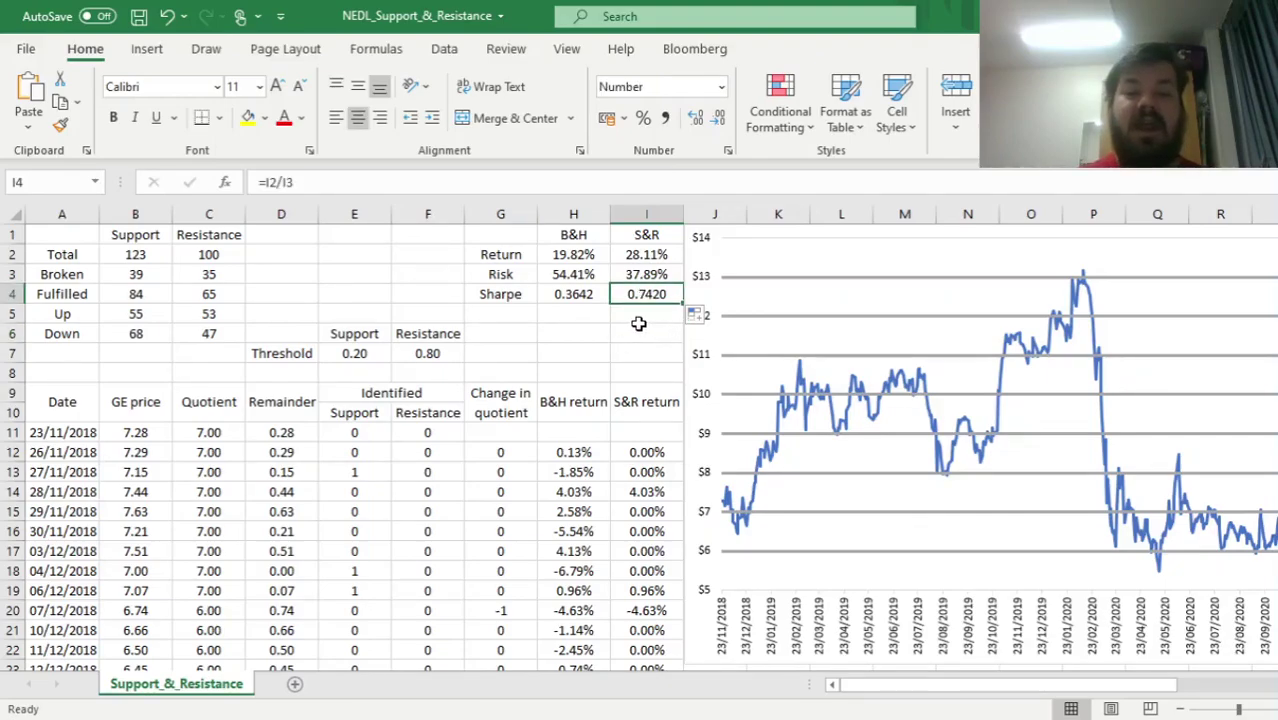
pyautogui.click(587, 296)
pyautogui.hotkey('shift', 'Right')
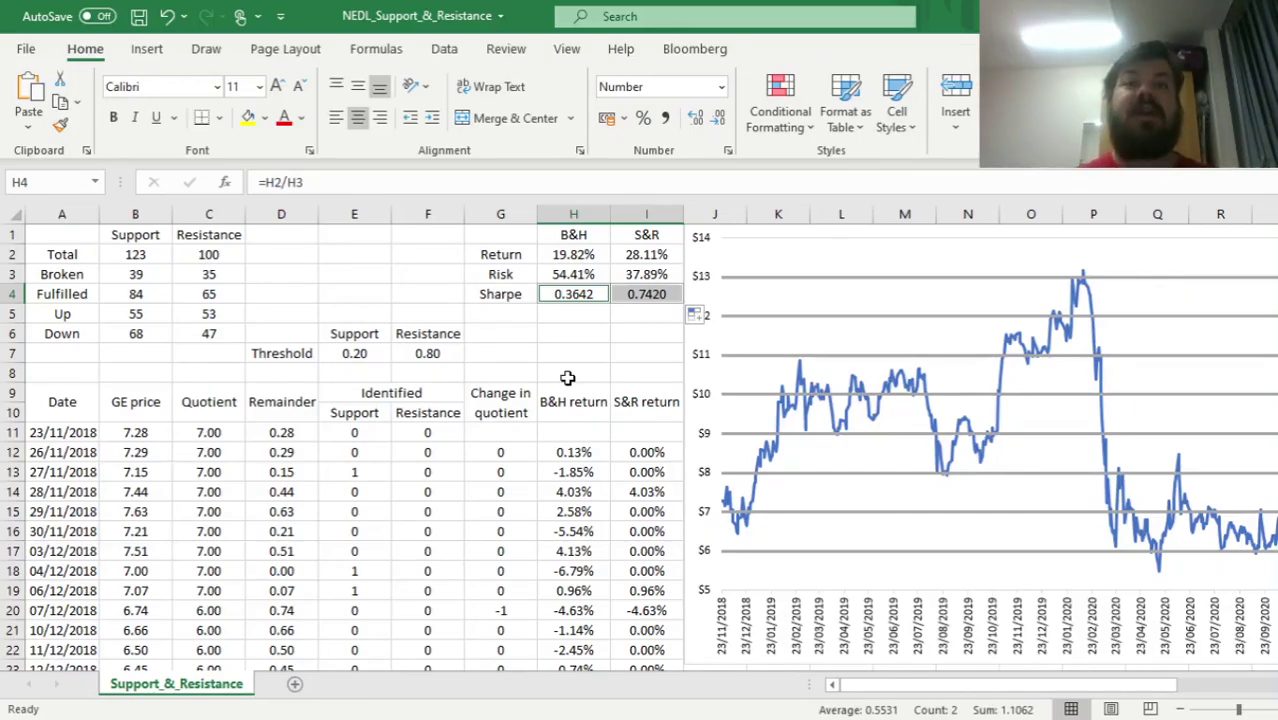
pyautogui.click(575, 328)
pyautogui.click(633, 257)
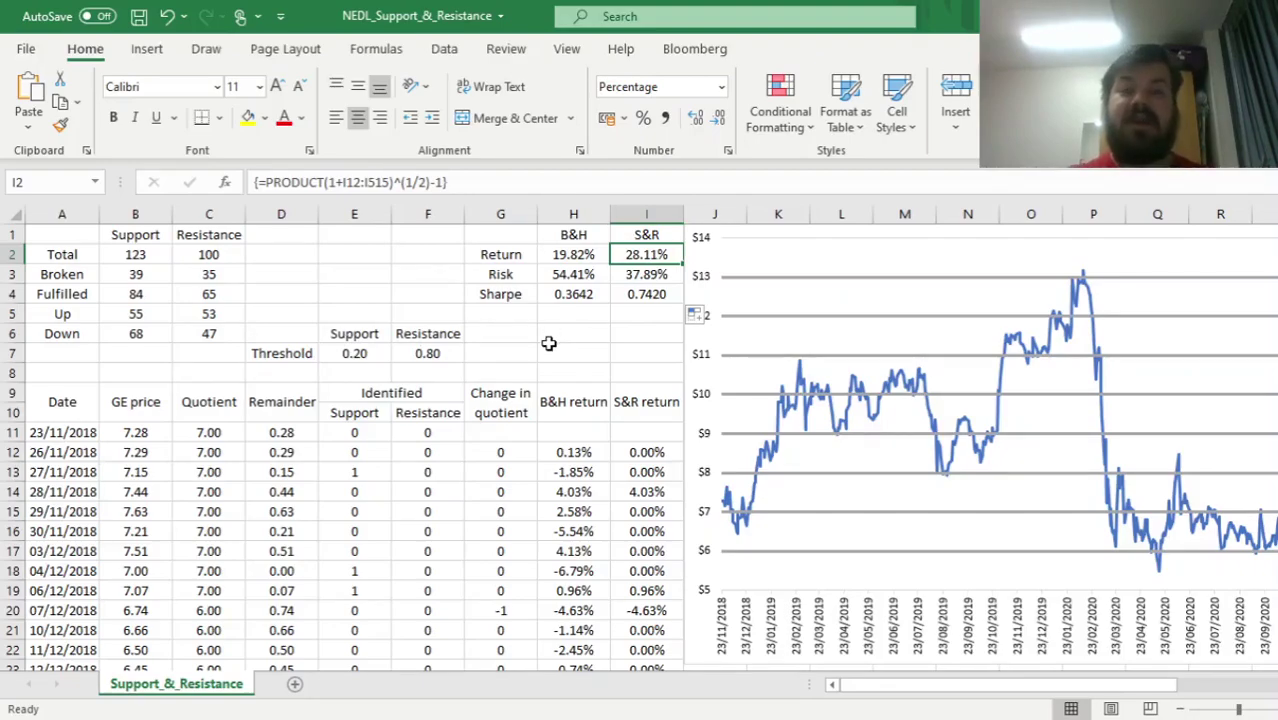
# Set the support threshold in E7 to 0.10 and the resistance threshold in F7 to 0.90
pyautogui.moveTo(350, 350); pyautogui.dragTo(430, 350)
pyautogui.click(362, 347)
pyautogui.write('0.10')
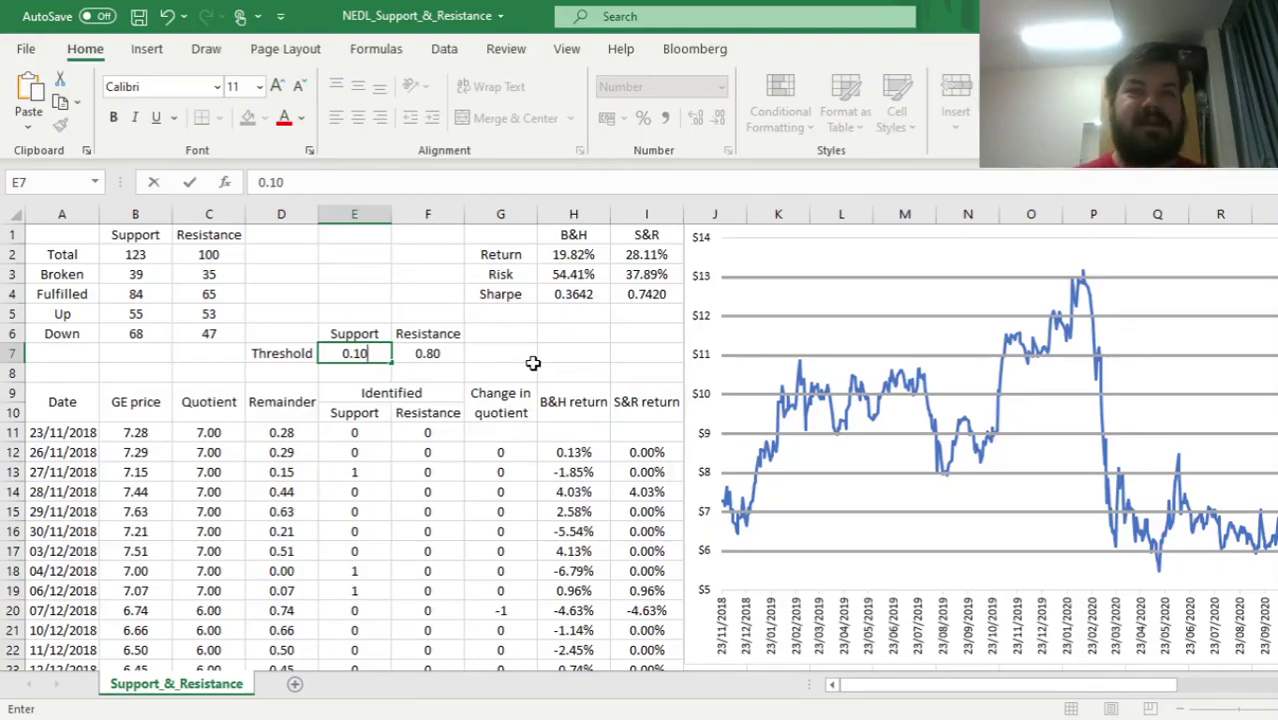
pyautogui.press('Tab')
pyautogui.write('0.9')
pyautogui.press('Return')
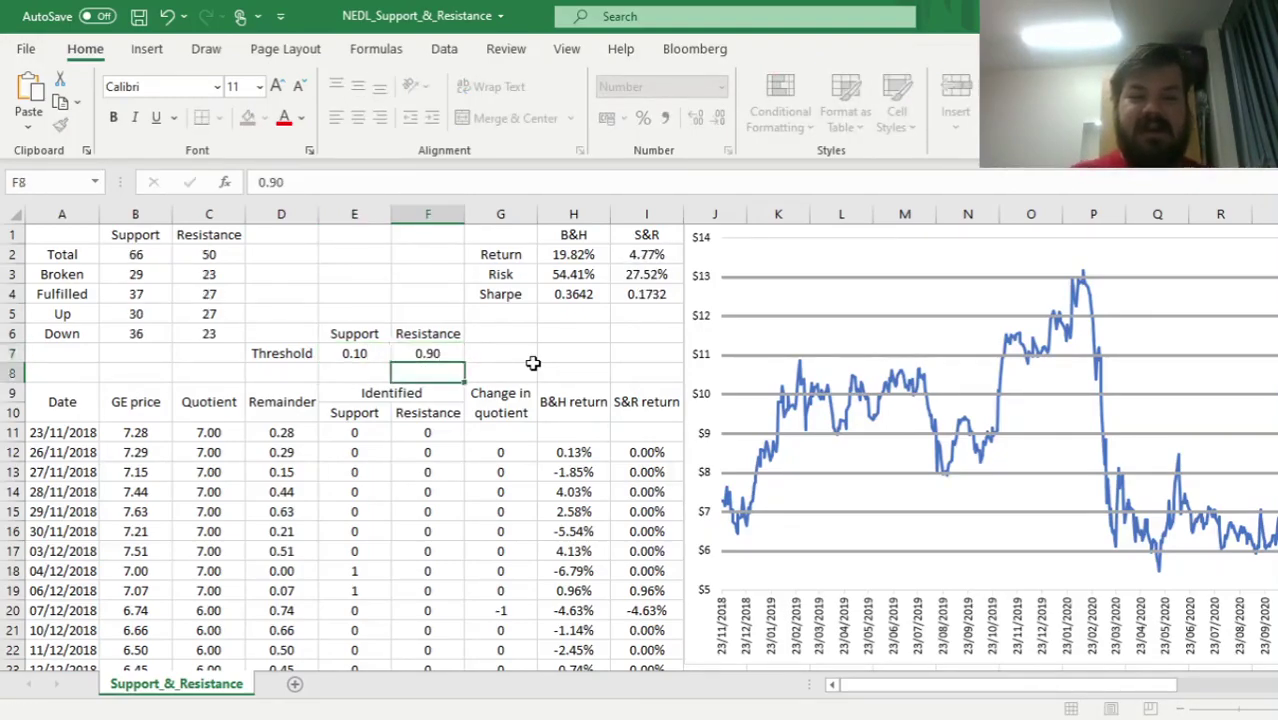
pyautogui.press('Up')
# Compare the B&H and S&R return, risk and Sharpe figures in H2:I4 under the changed thresholds
pyautogui.click(648, 254)
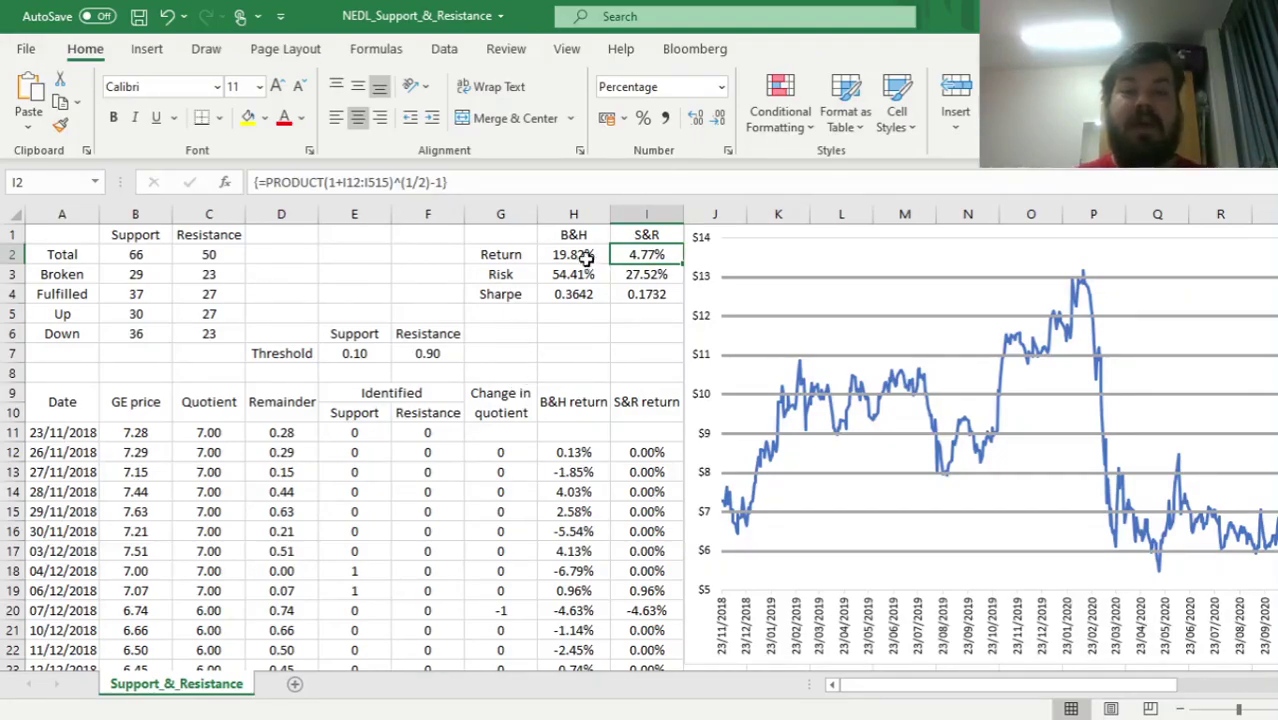
pyautogui.moveTo(572, 254); pyautogui.dragTo(650, 256)
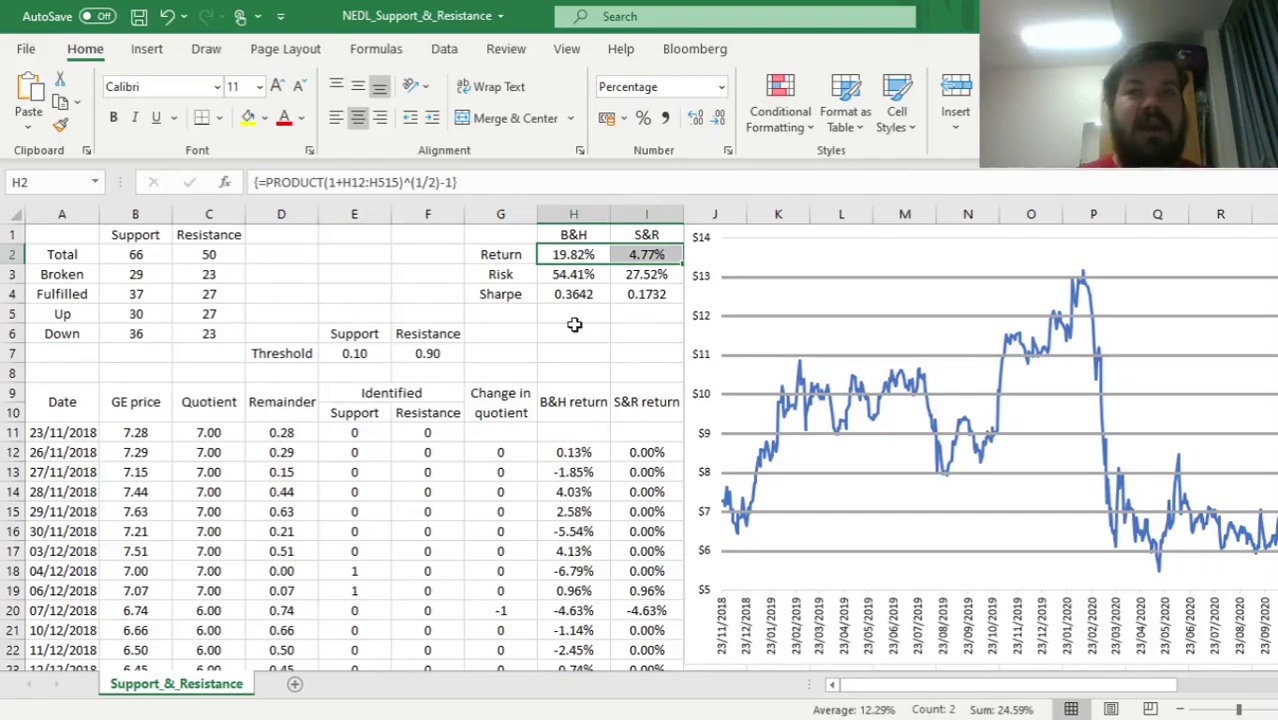
pyautogui.click(640, 276)
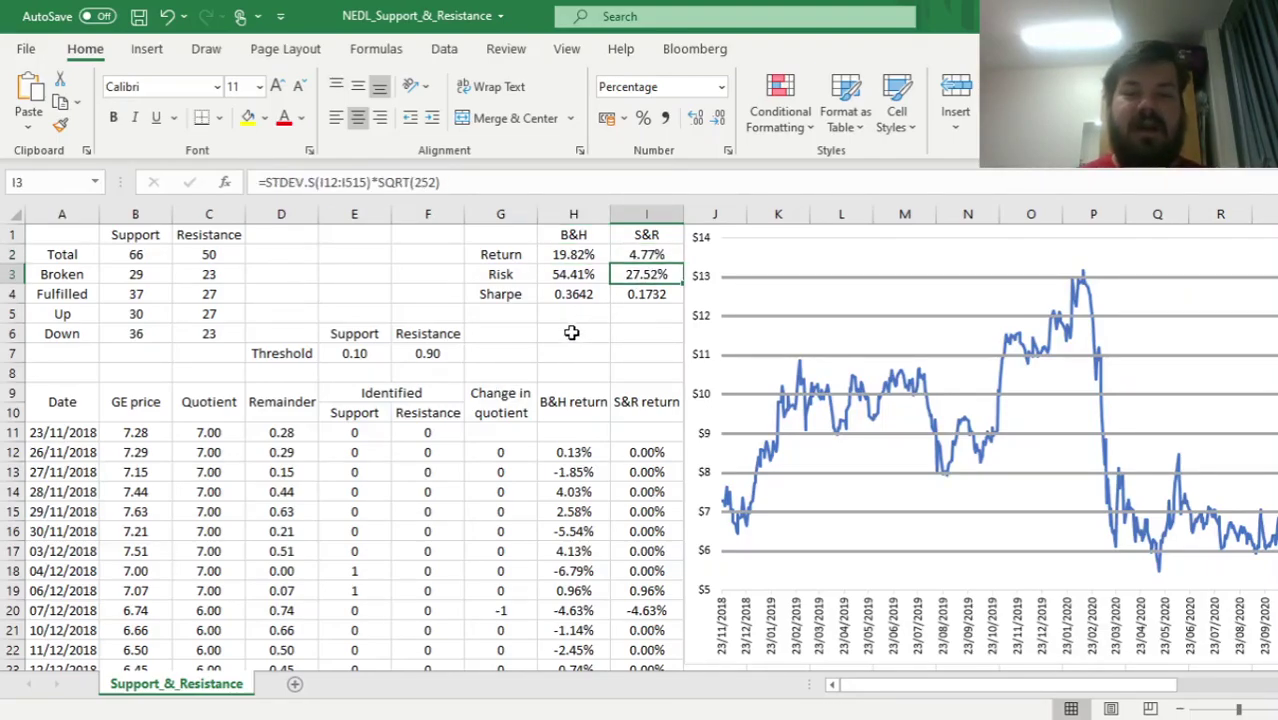
pyautogui.click(575, 292)
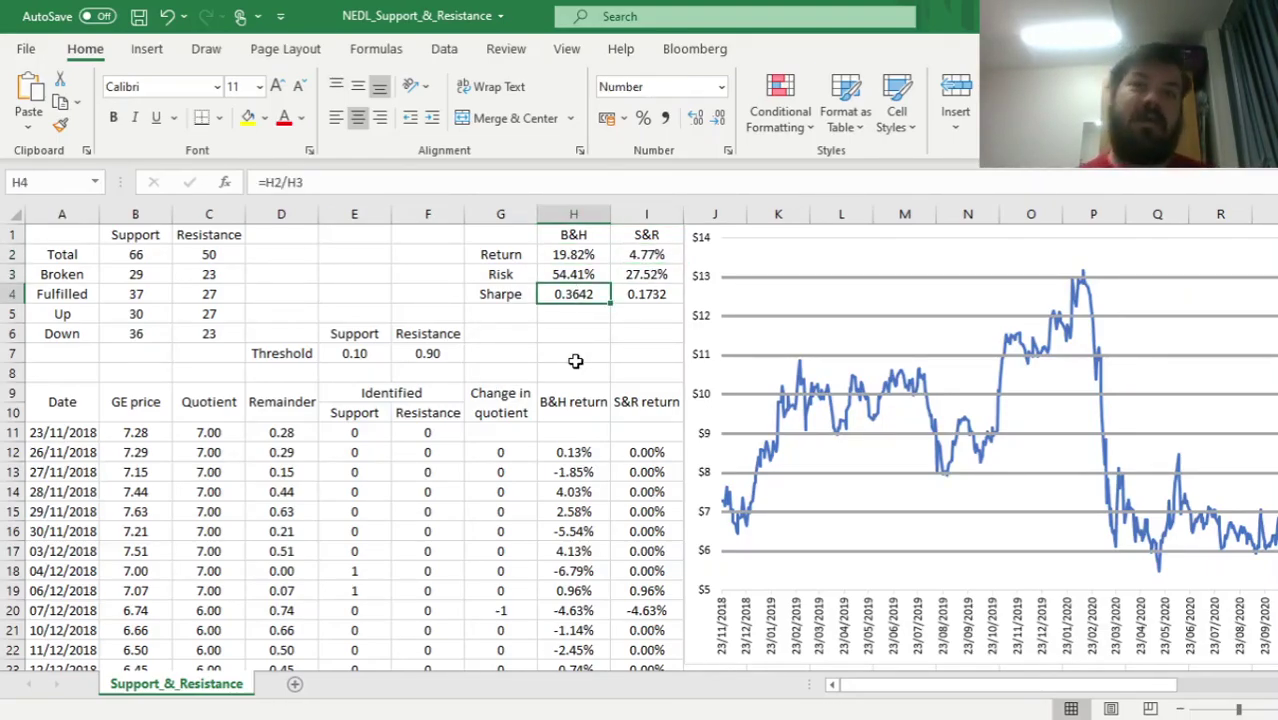
pyautogui.keyDown('ctrl'); pyautogui.moveTo(645, 280); pyautogui.dragTo(634, 294); pyautogui.keyUp('ctrl')
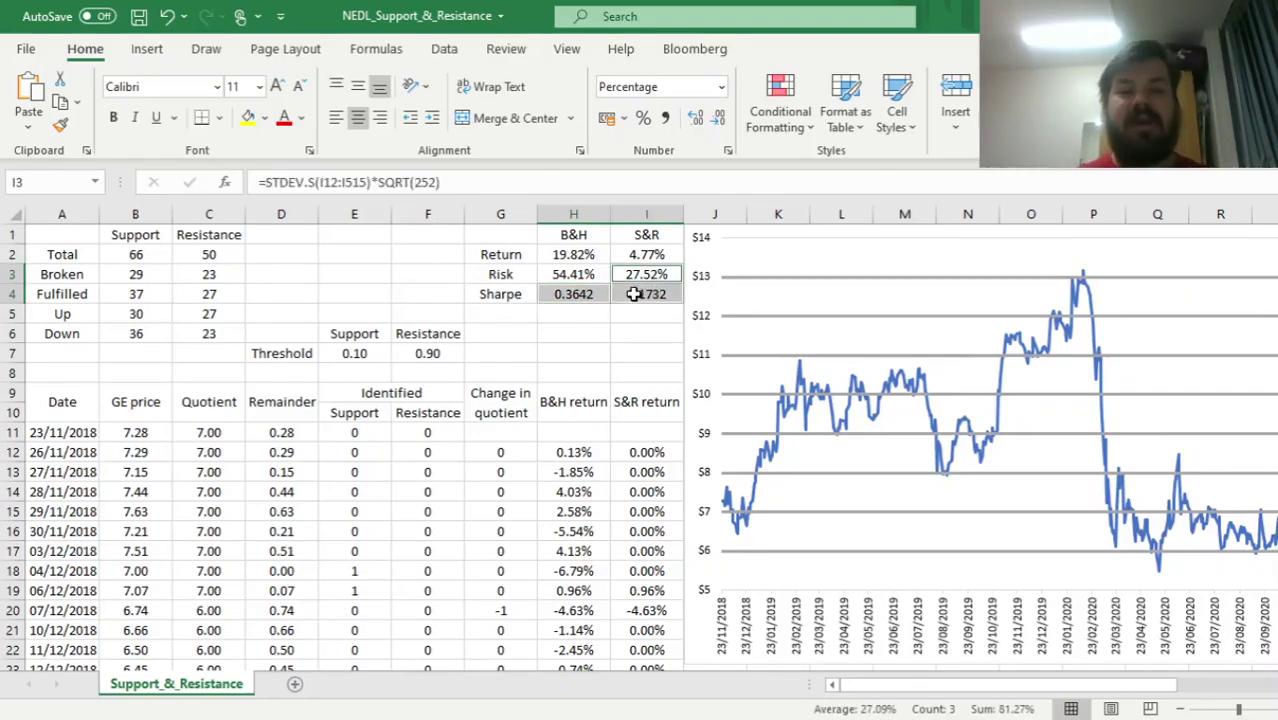
pyautogui.click(634, 294)
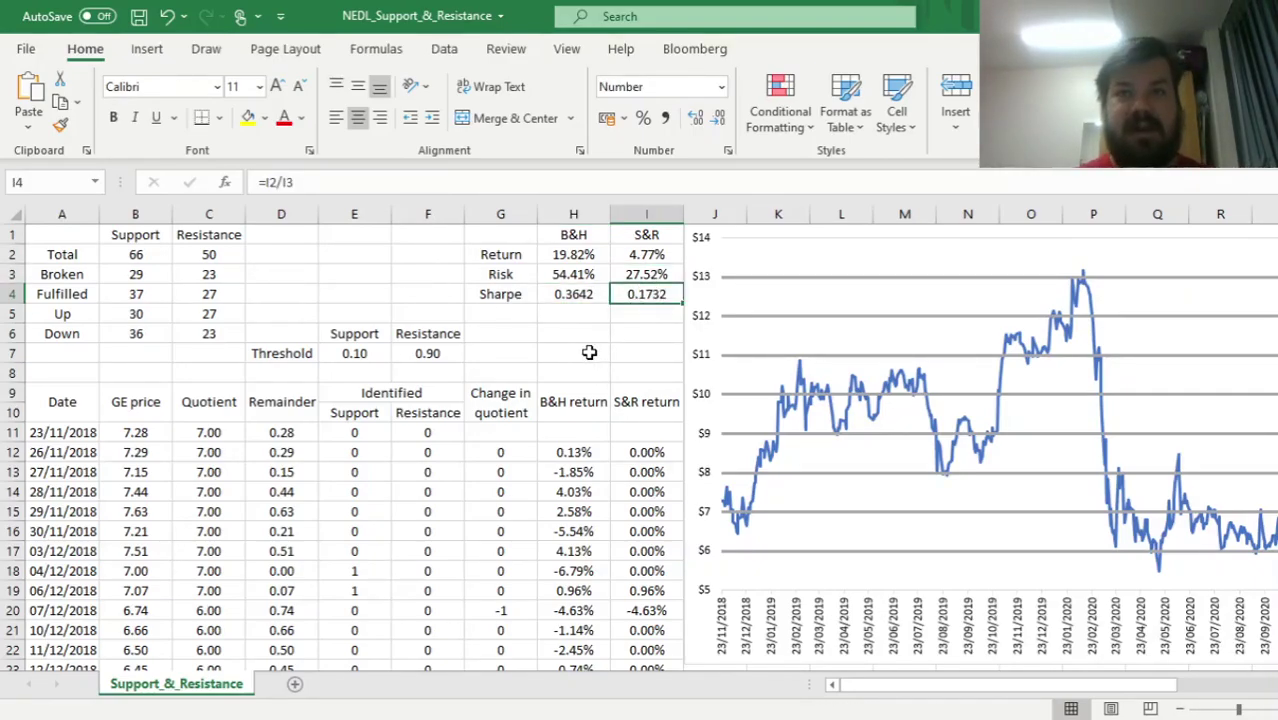